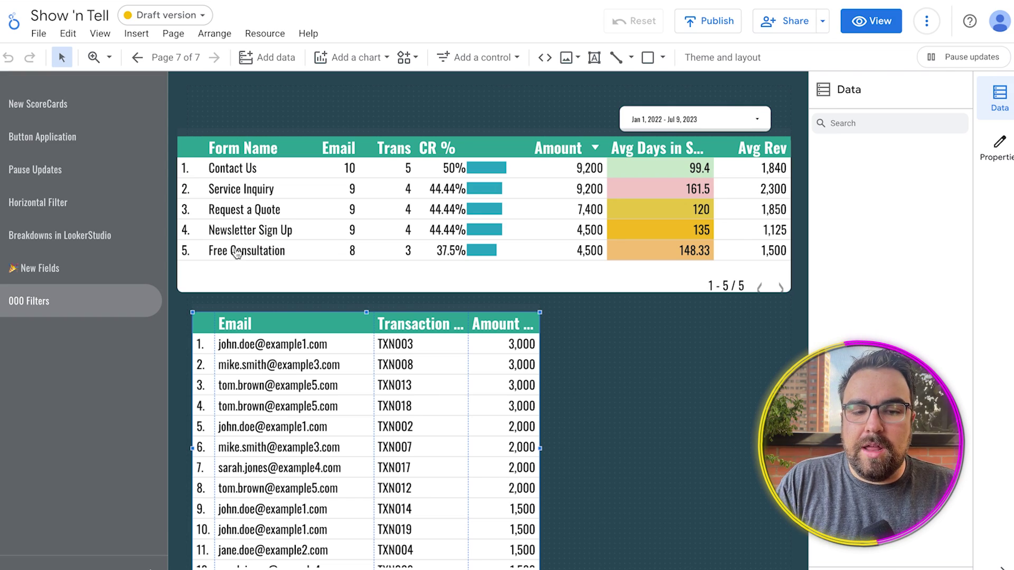
# Step: Cross-filter the report to the Contact Us row of the Form Name table
pyautogui.click(243, 172)
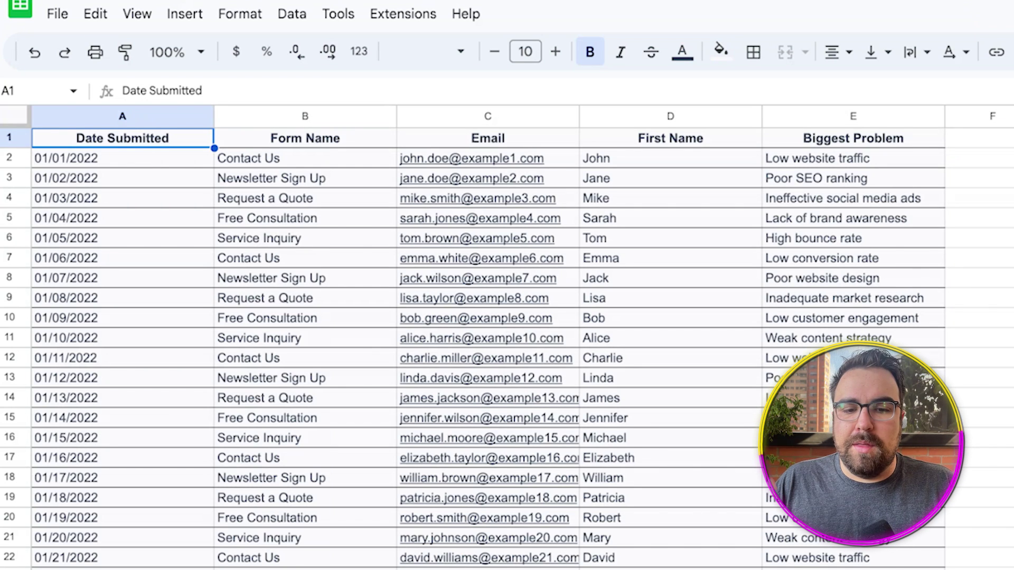
pyautogui.click(109, 160)
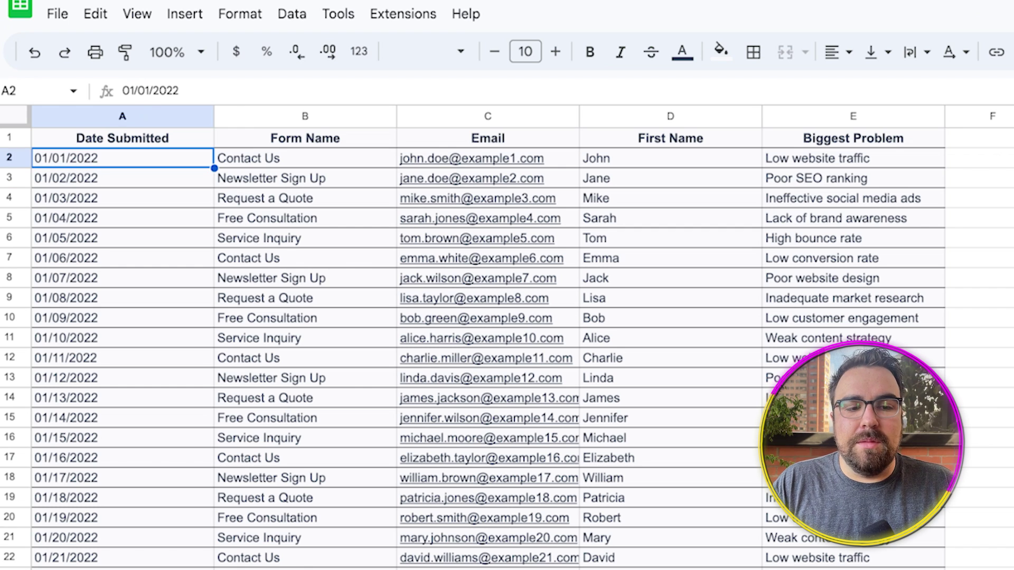
pyautogui.click(305, 158)
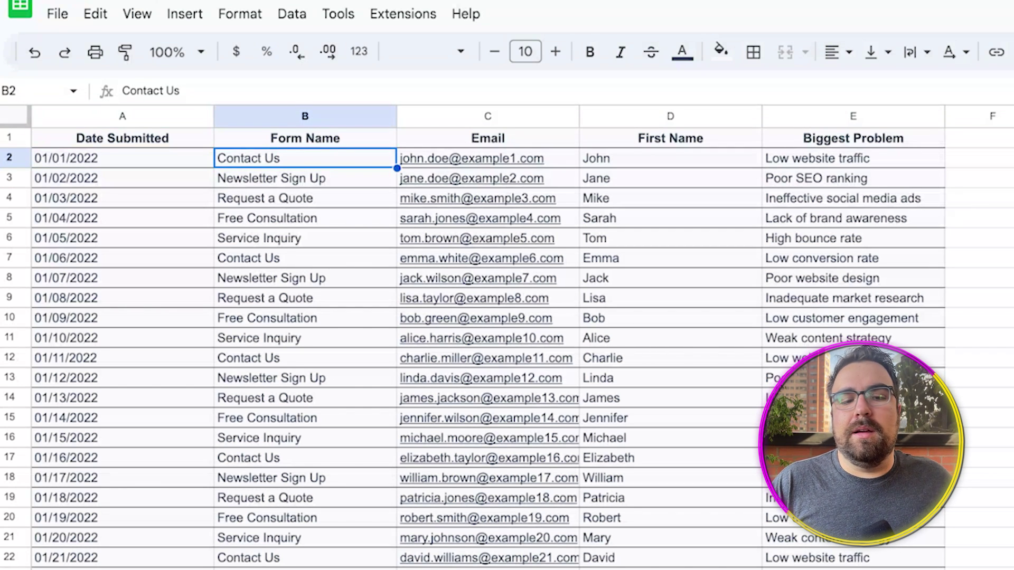
pyautogui.click(305, 178)
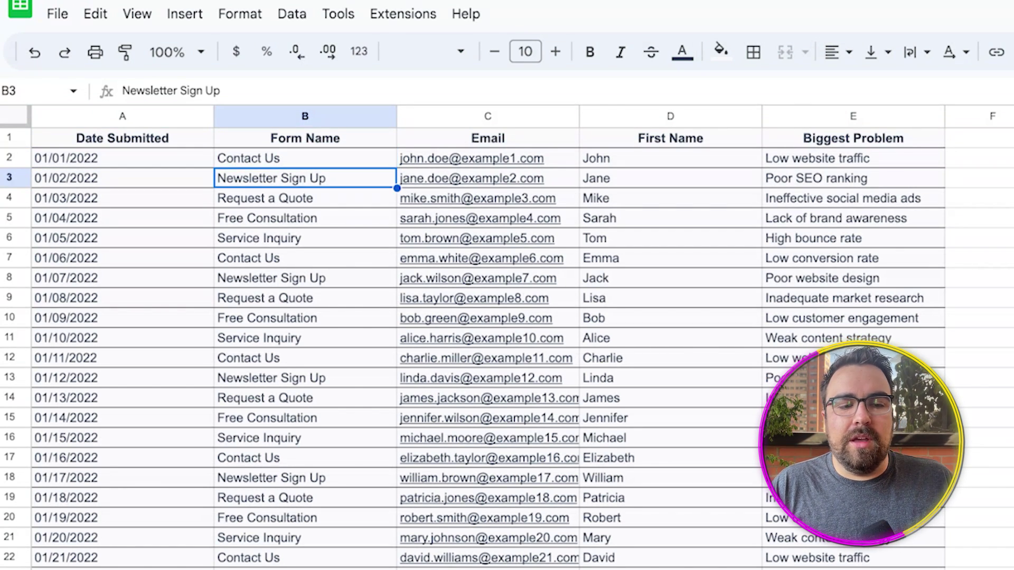
pyautogui.click(487, 178)
pyautogui.click(488, 158)
pyautogui.click(488, 178)
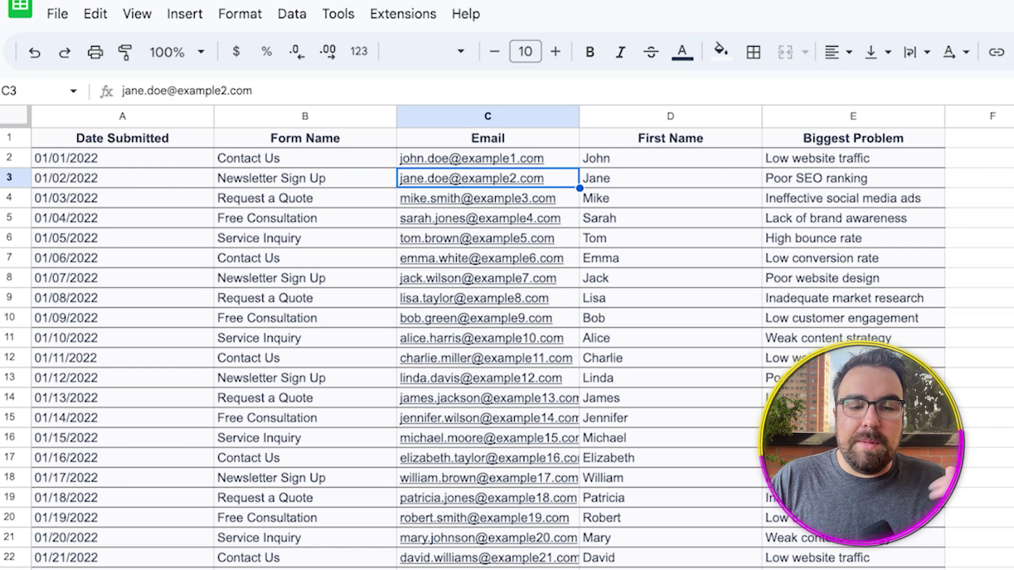
pyautogui.click(487, 198)
pyautogui.click(670, 178)
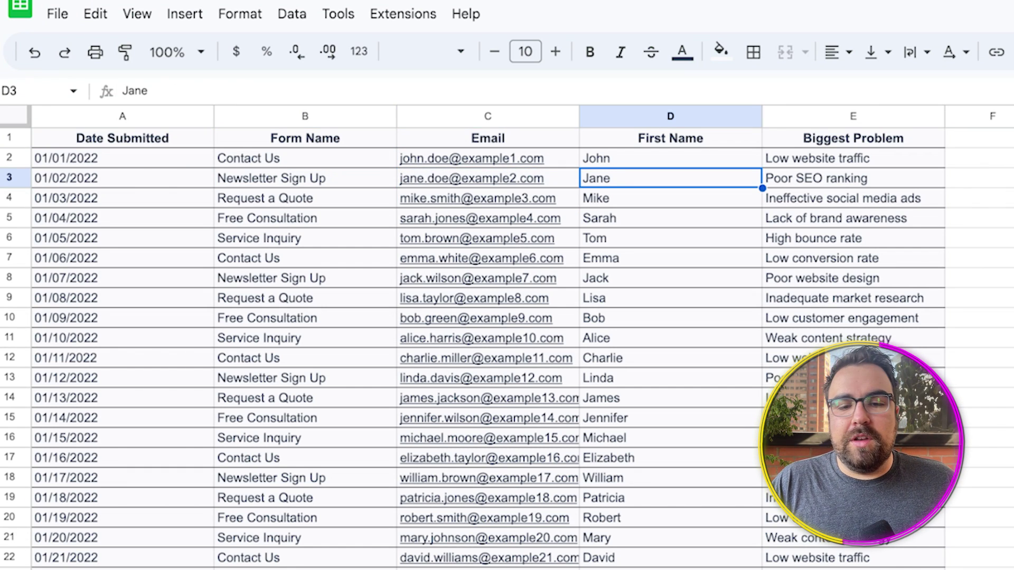
pyautogui.click(853, 178)
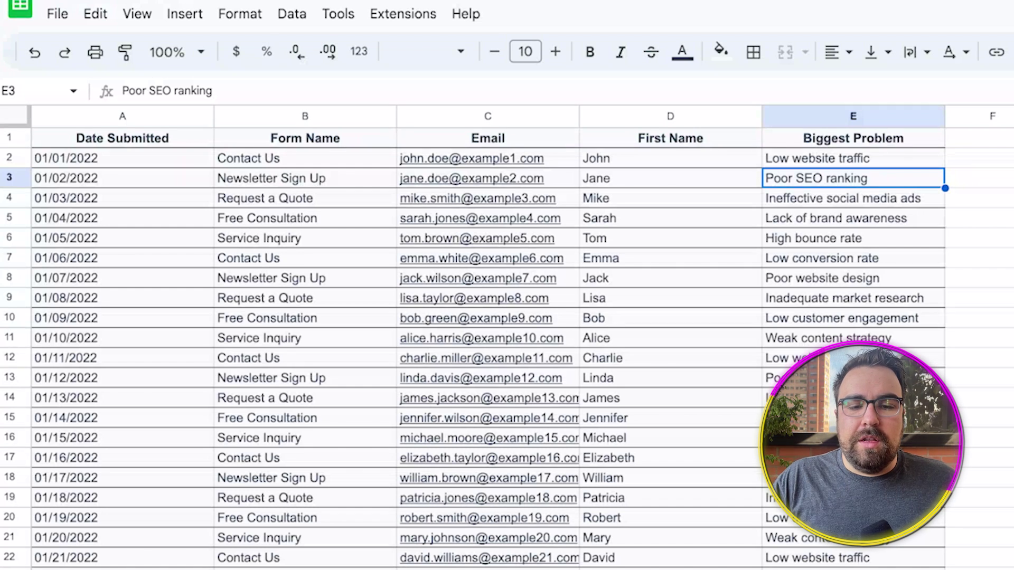
pyautogui.click(853, 158)
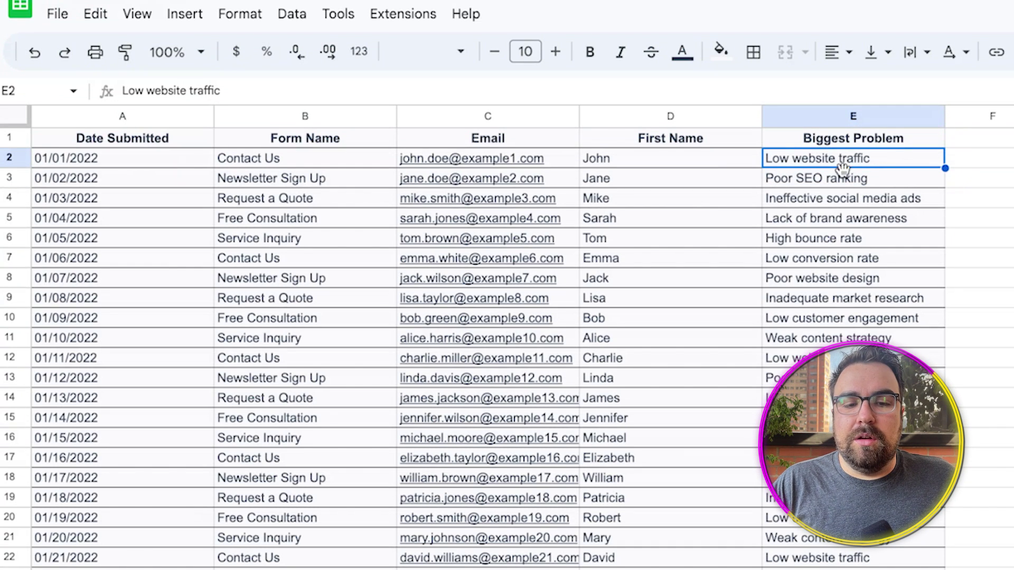
pyautogui.moveTo(720, 144); pyautogui.dragTo(828, 176)
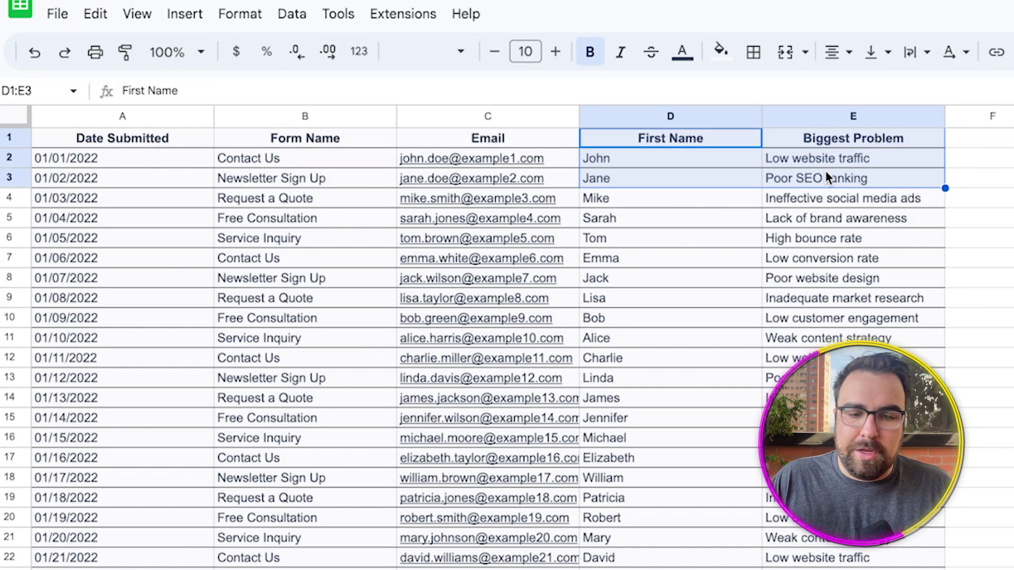
pyautogui.click(71, 137)
pyautogui.click(312, 137)
pyautogui.click(515, 141)
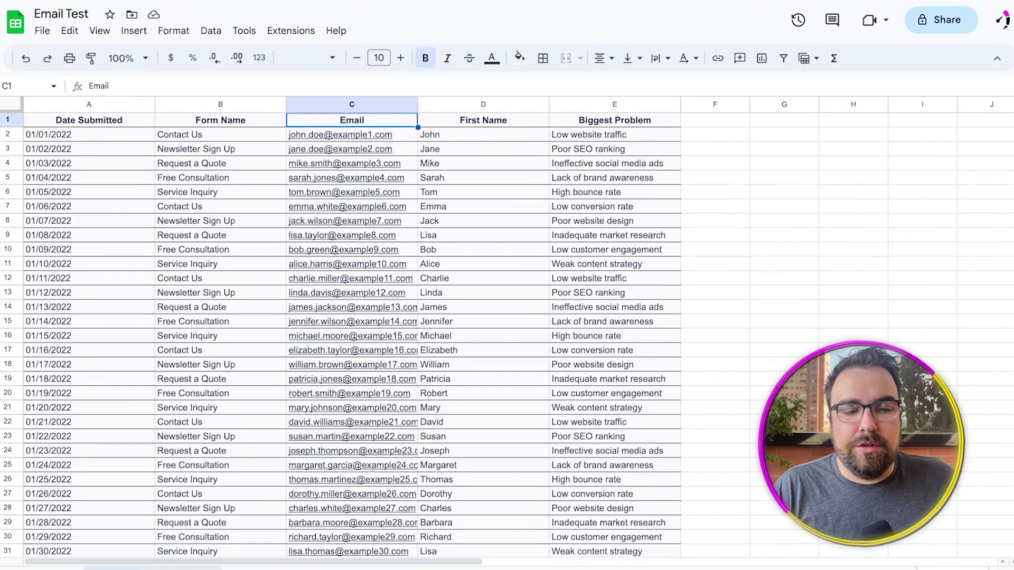
# Step: Review the Purchases sheet's date, transaction ID, product, amount and buyer email columns (E2:E21)
pyautogui.click(182, 568)
pyautogui.press('Down')
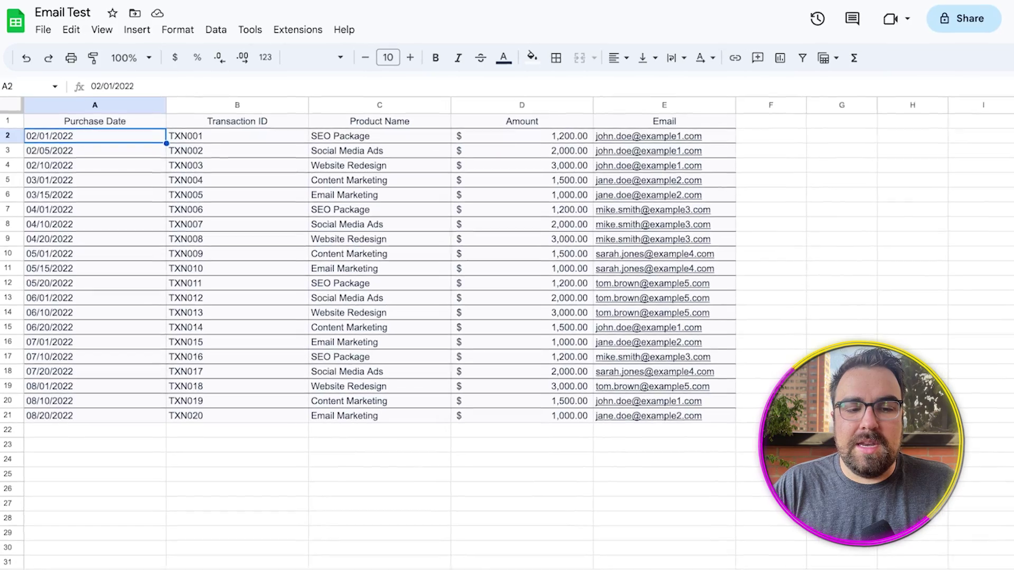
pyautogui.press('Right')
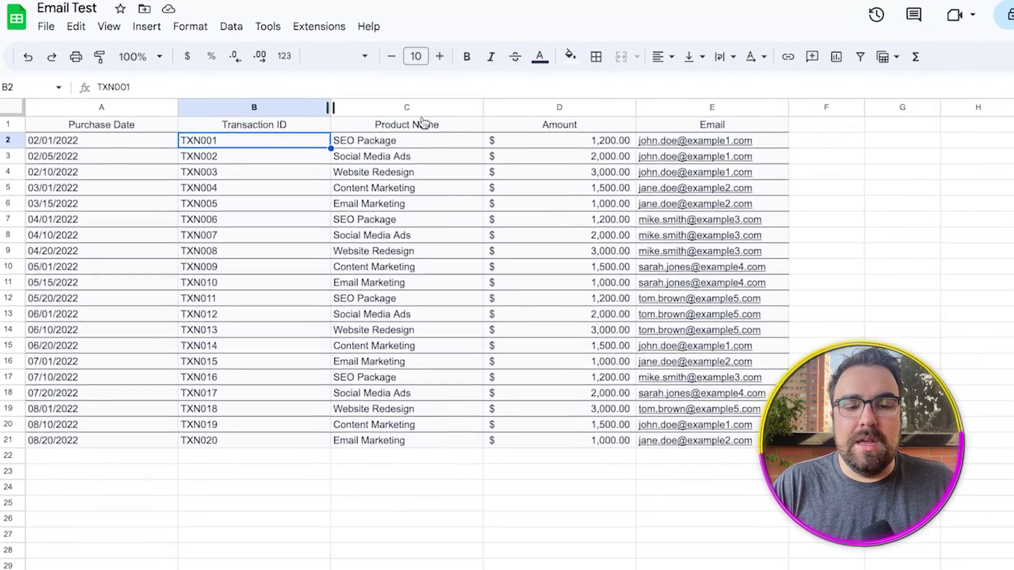
pyautogui.click(381, 141)
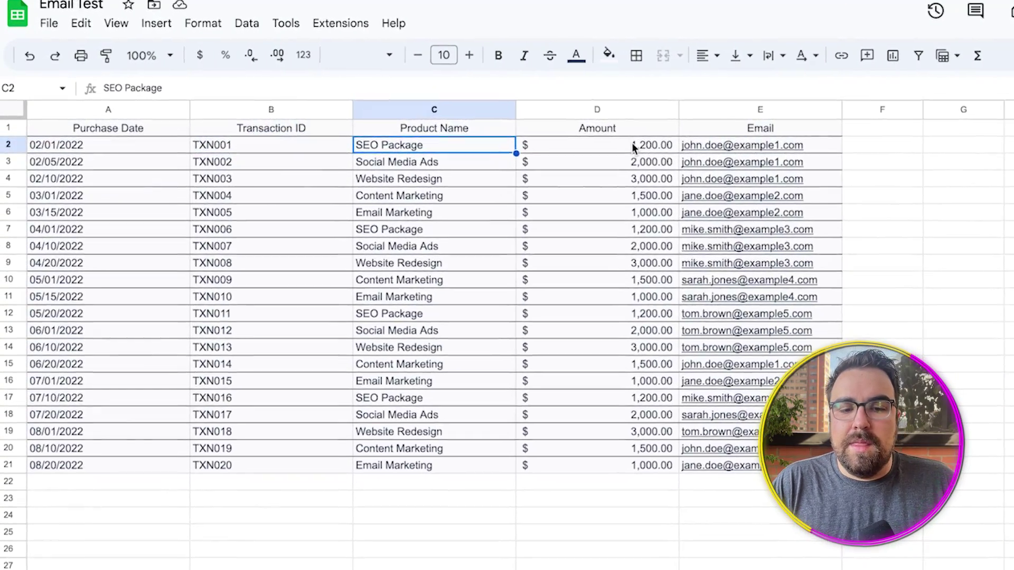
pyautogui.click(607, 142)
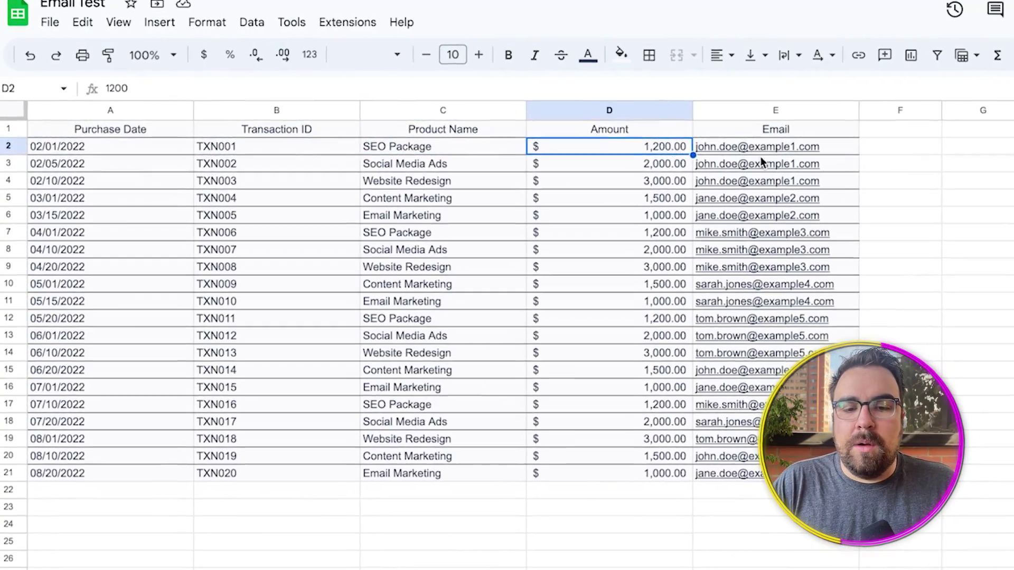
pyautogui.moveTo(810, 153); pyautogui.dragTo(809, 481)
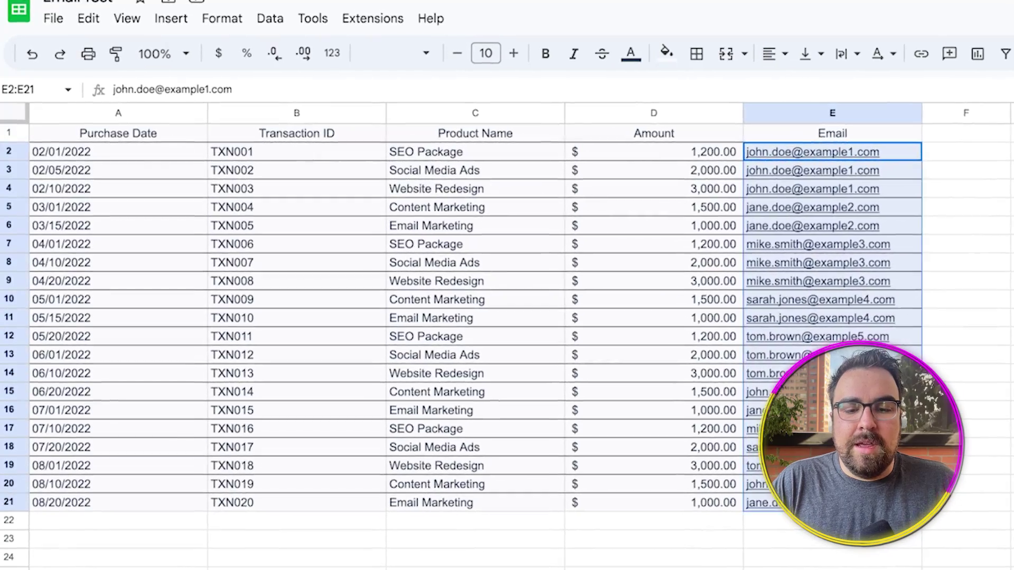
pyautogui.click(850, 567)
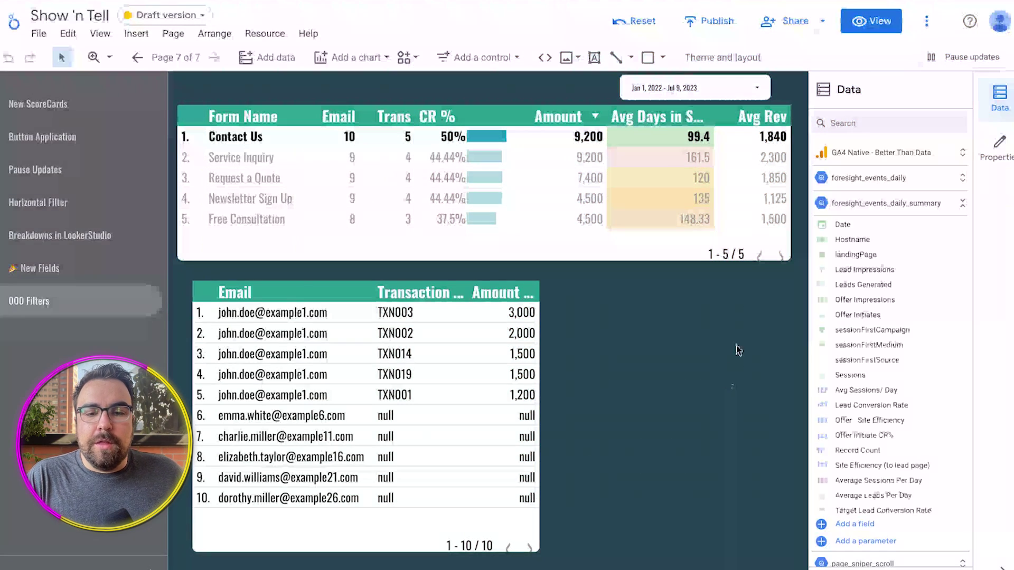
# Step: Delete the purchases-by-email table and clear the Contact Us filter
pyautogui.scroll(-2, 628, 430)
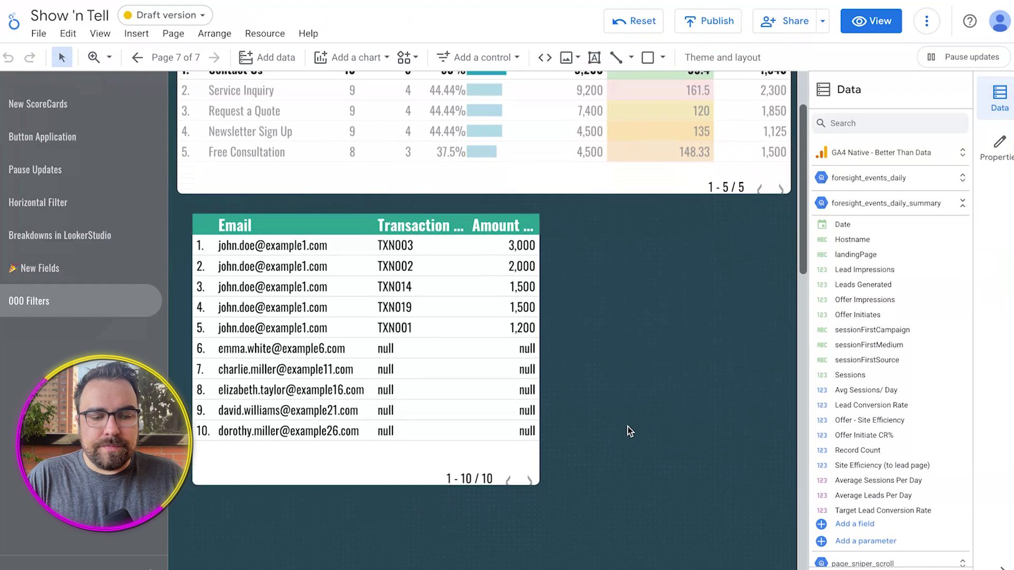
pyautogui.scroll(-1, 628, 430)
pyautogui.moveTo(441, 324); pyautogui.dragTo(535, 318)
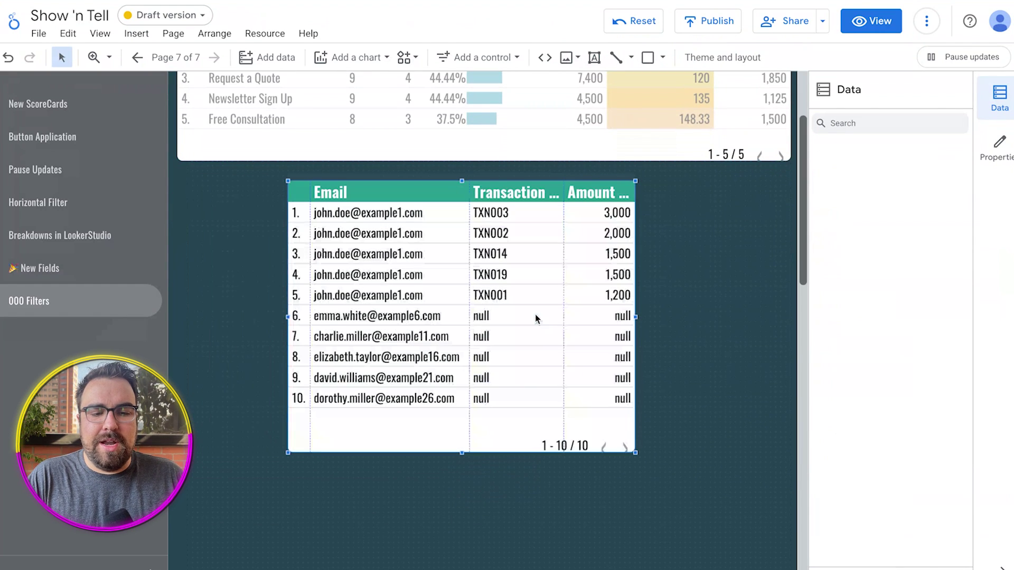
pyautogui.press('Delete')
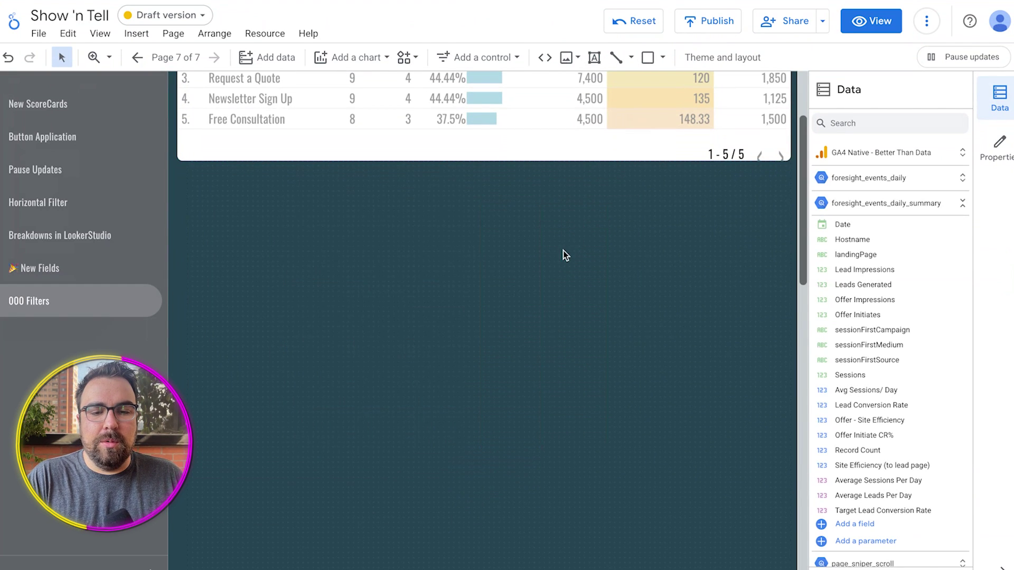
pyautogui.scroll(3, 519, 191)
pyautogui.click(486, 151)
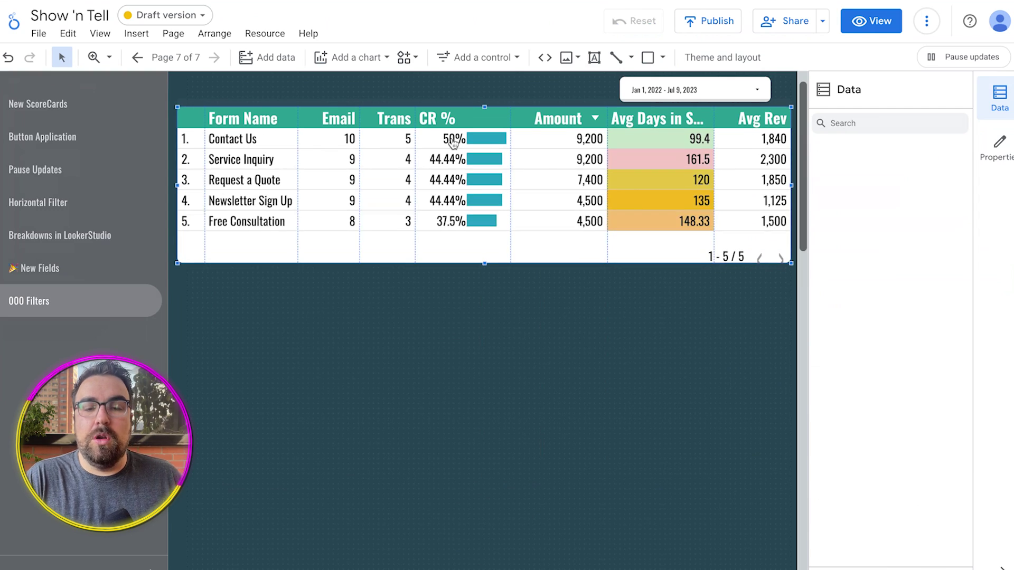
pyautogui.scroll(-3, 423, 285)
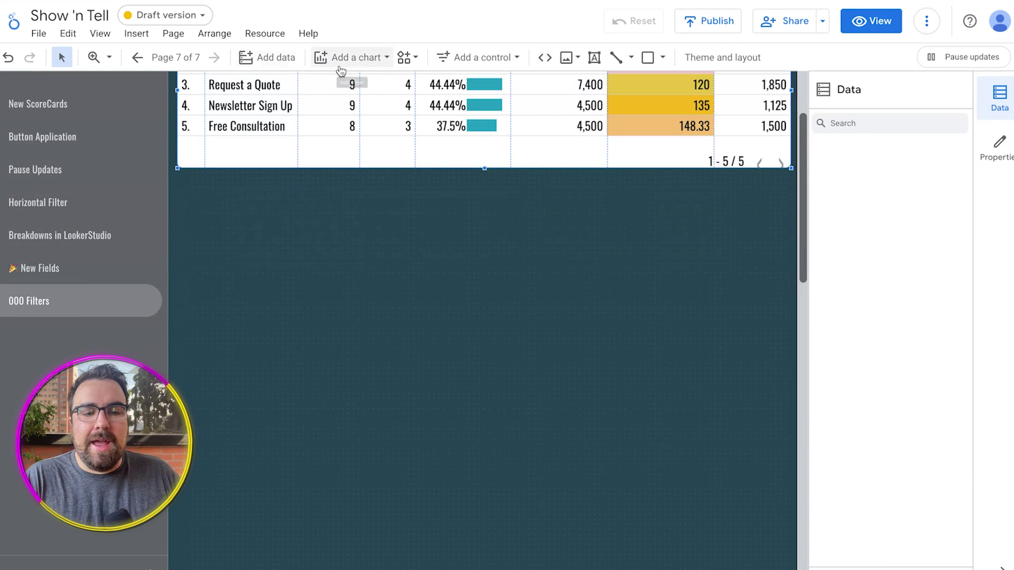
# Step: Add the Email Test spreadsheet's Leads worksheet as a Google Sheets data source
pyautogui.click(267, 57)
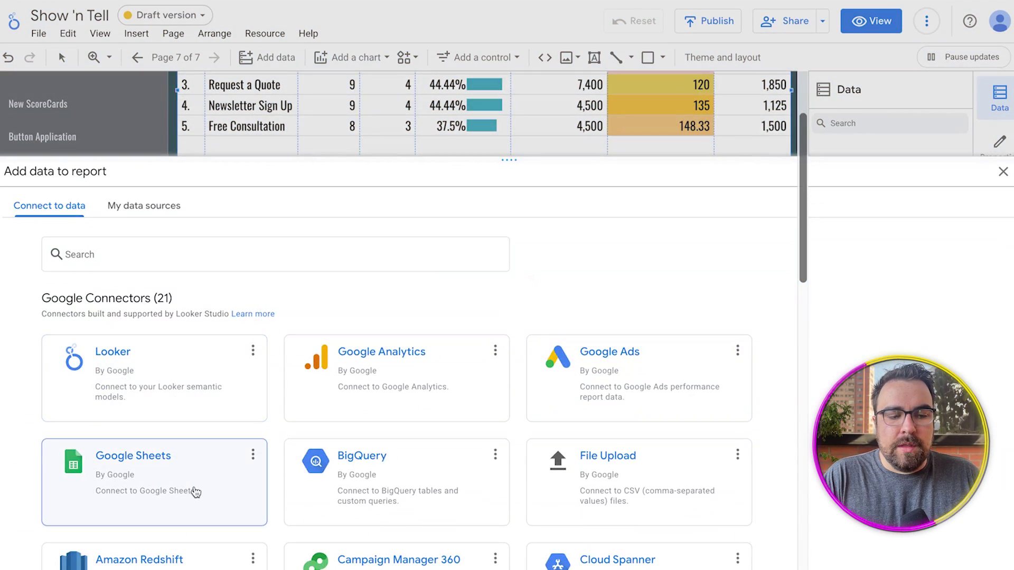
pyautogui.click(179, 455)
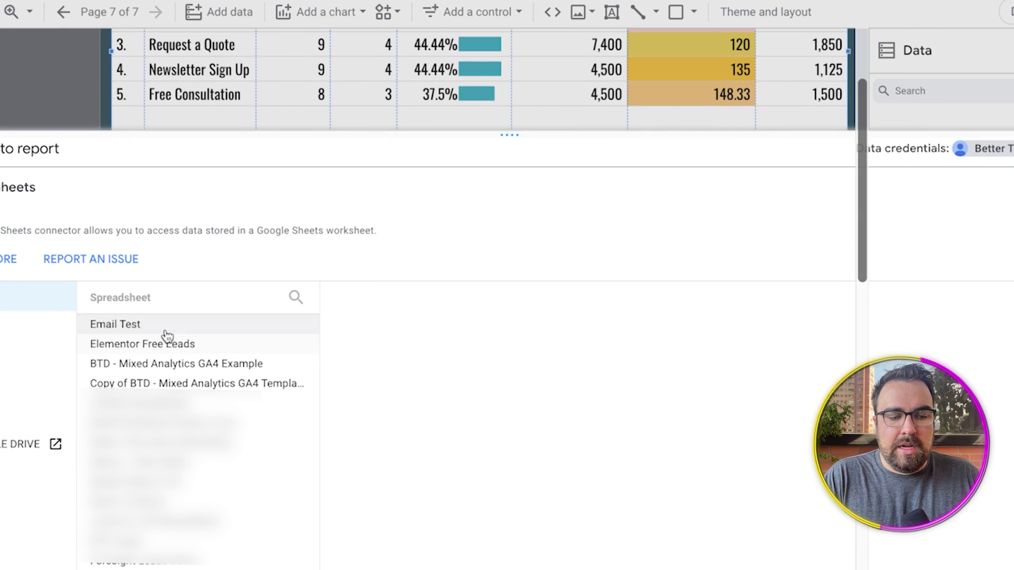
pyautogui.click(166, 331)
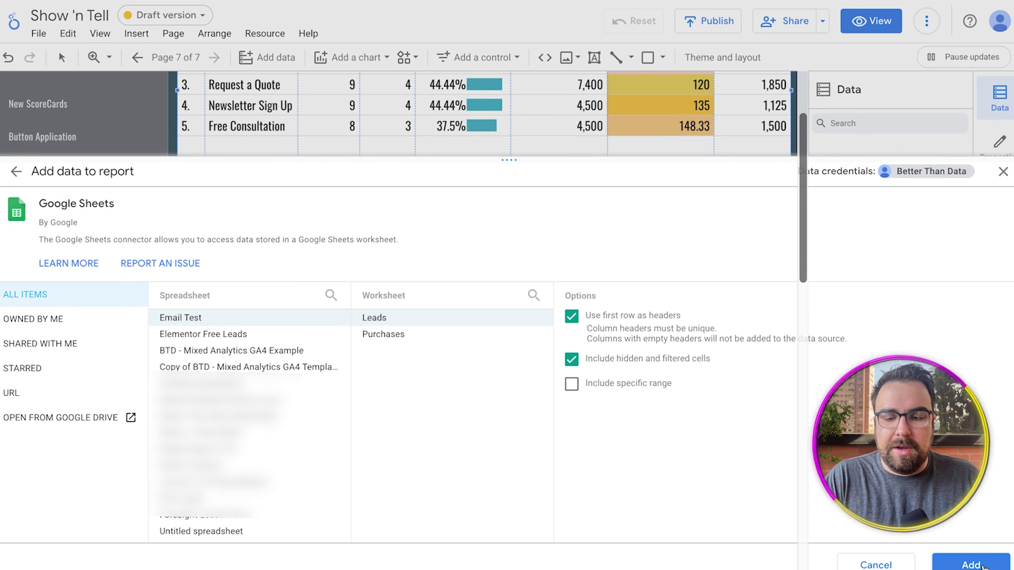
pyautogui.click(970, 563)
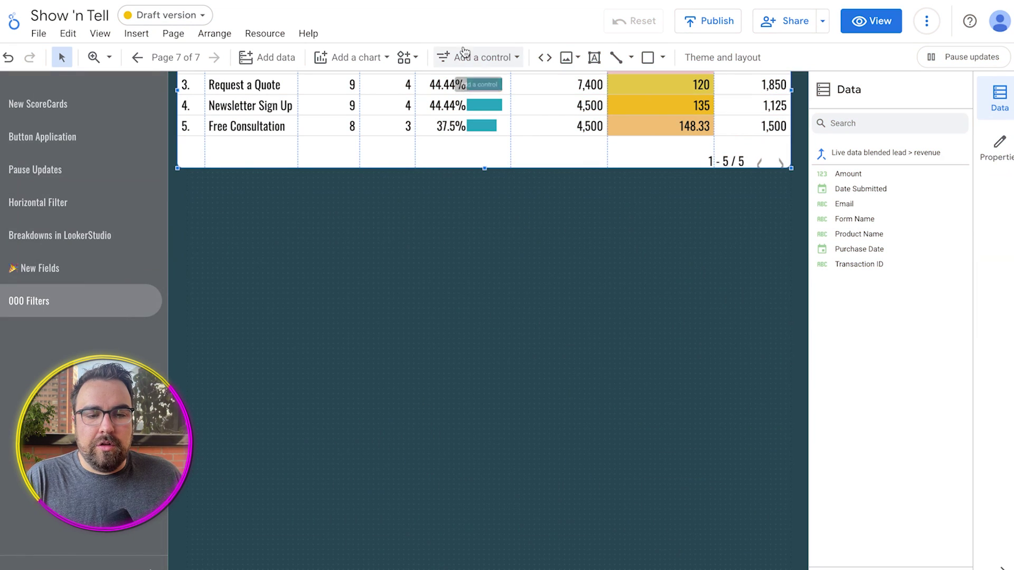
# Step: Insert a Record Count by Form Name table from Email Test - Leads and enlarge it
pyautogui.click(388, 58)
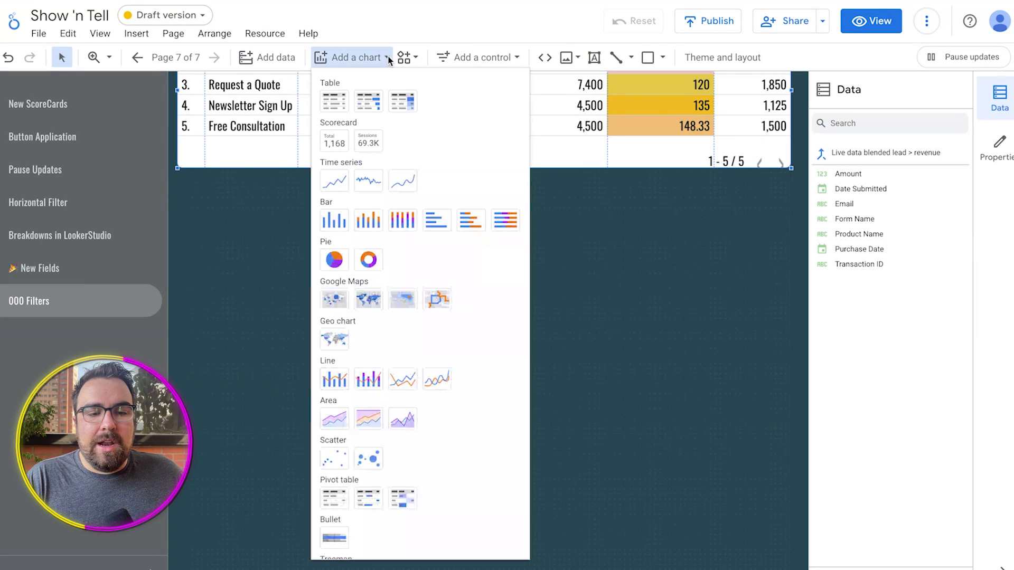
pyautogui.click(333, 108)
pyautogui.click(225, 228)
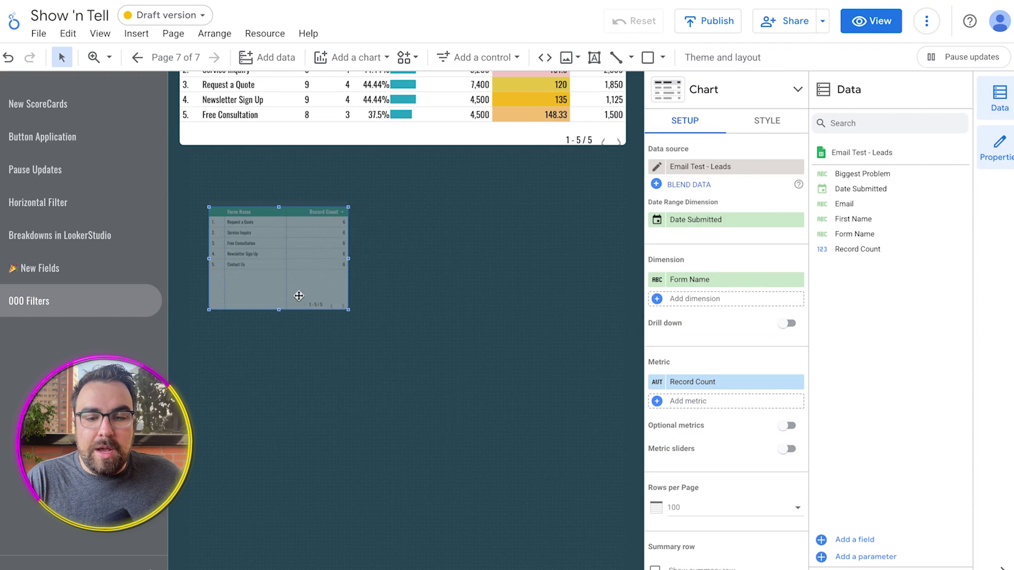
pyautogui.click(415, 122)
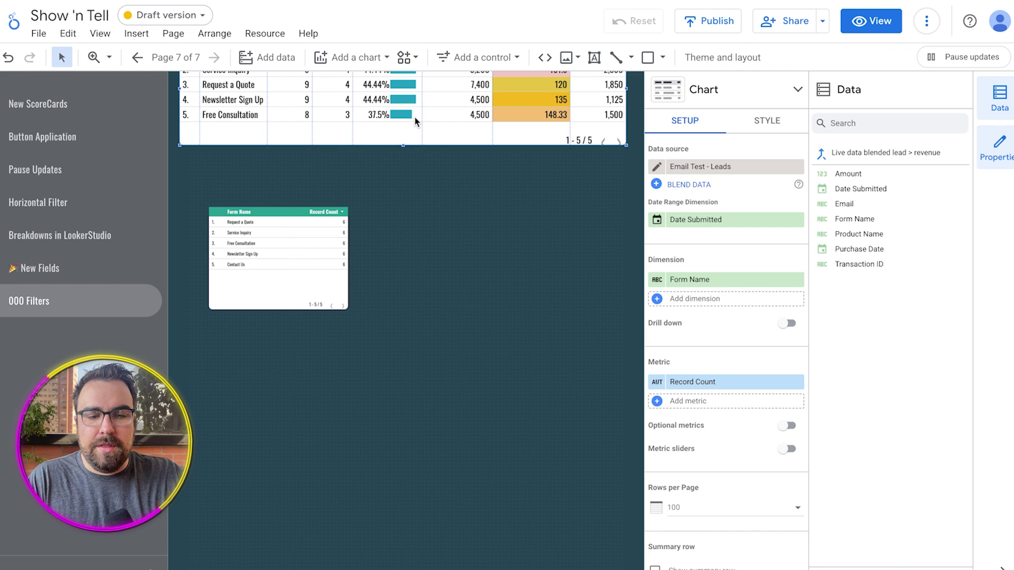
pyautogui.click(309, 258)
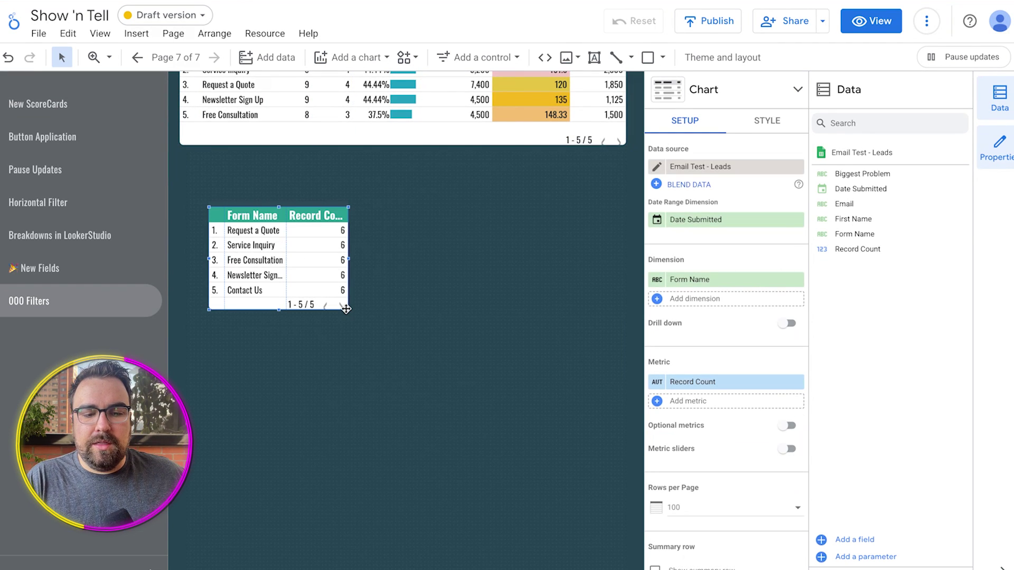
pyautogui.moveTo(349, 311); pyautogui.dragTo(363, 347)
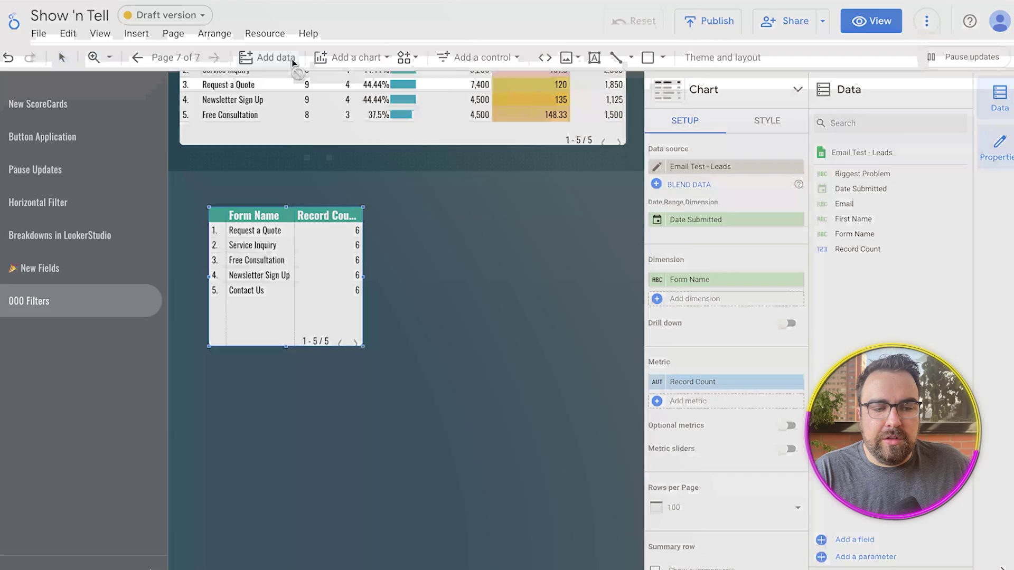
# Step: Connect Google Sheets spreadsheet Email Test, worksheet Purchases, as another data source
pyautogui.click(292, 61)
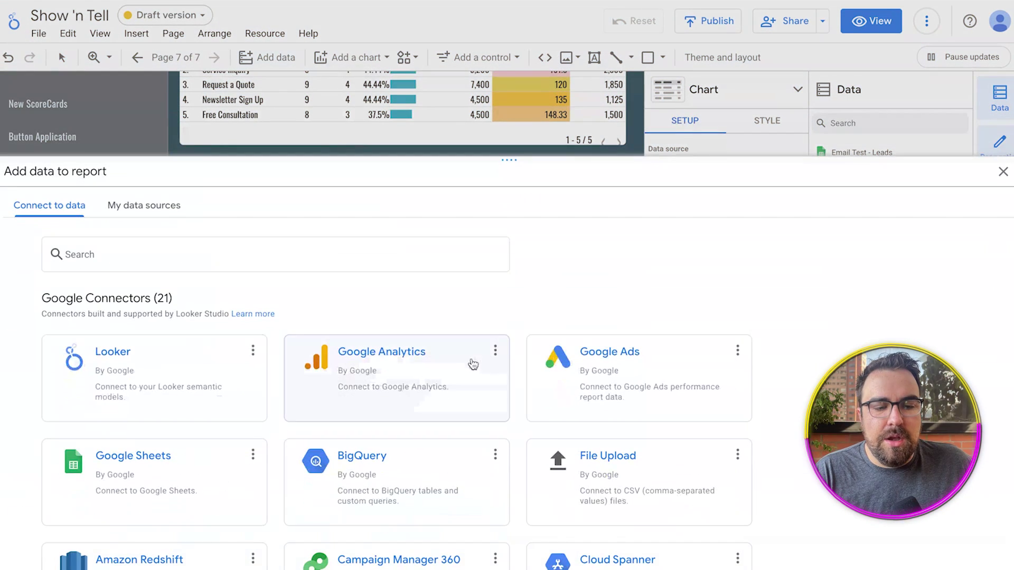
pyautogui.click(190, 466)
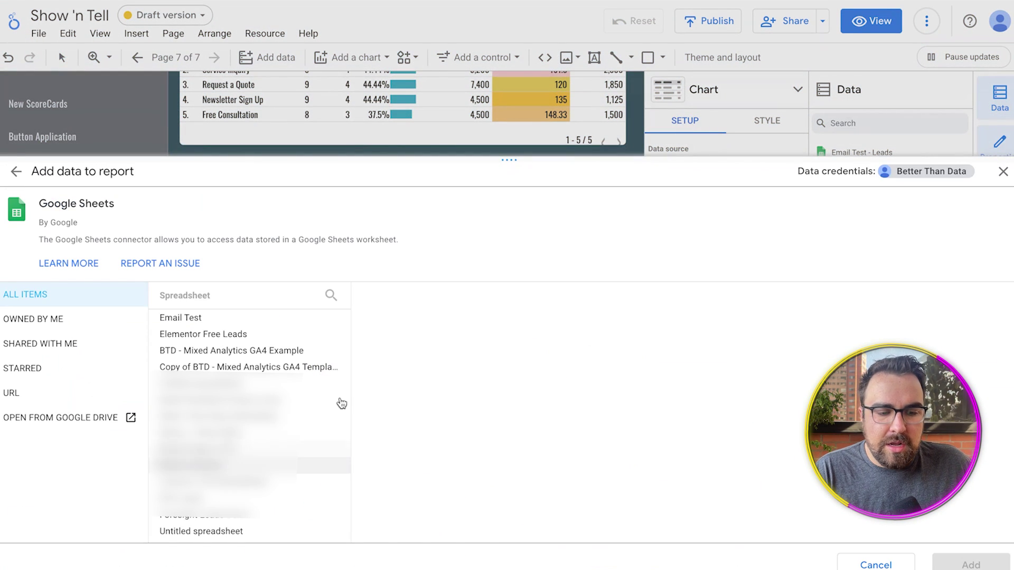
pyautogui.click(248, 319)
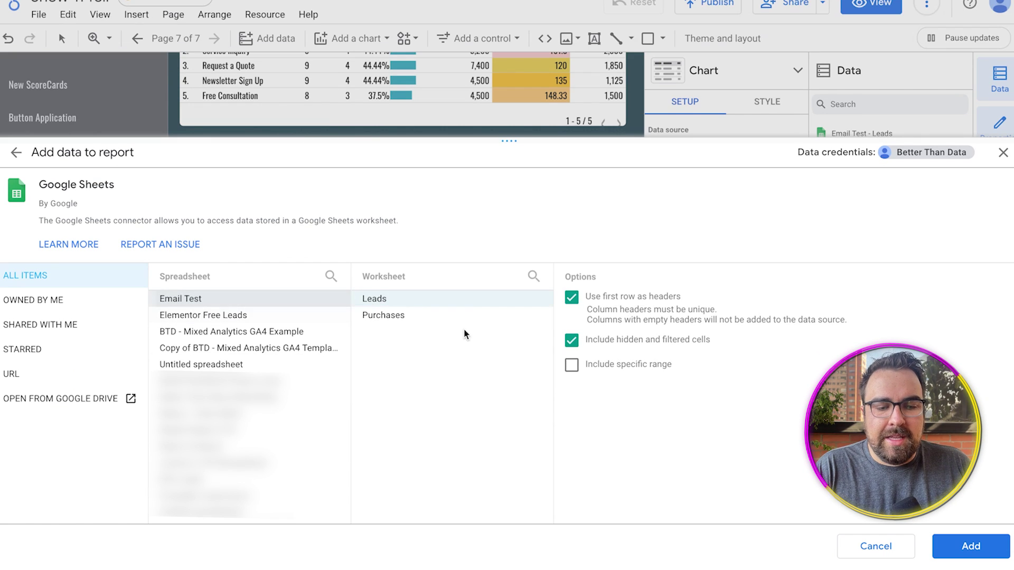
pyautogui.click(481, 318)
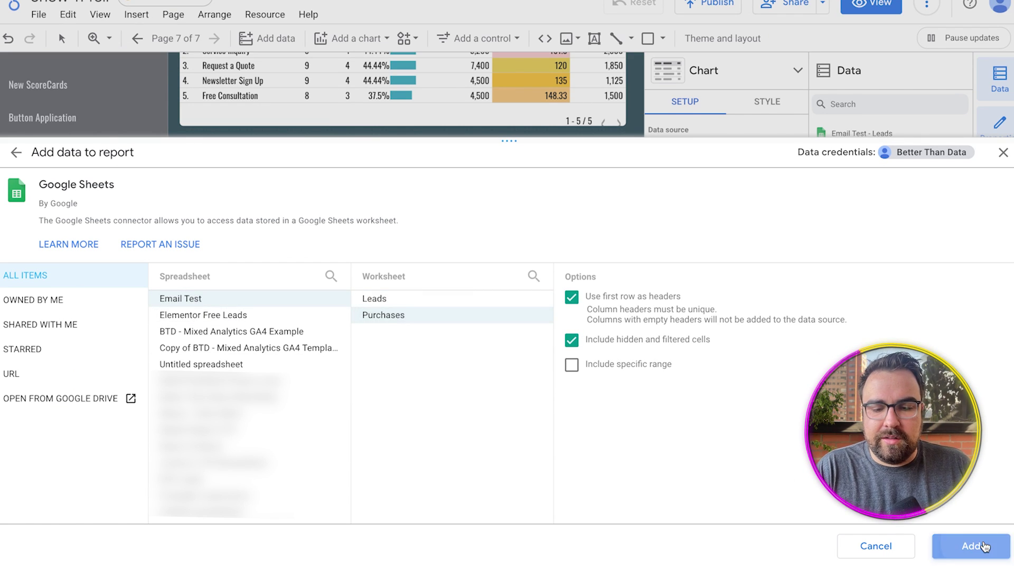
pyautogui.click(972, 545)
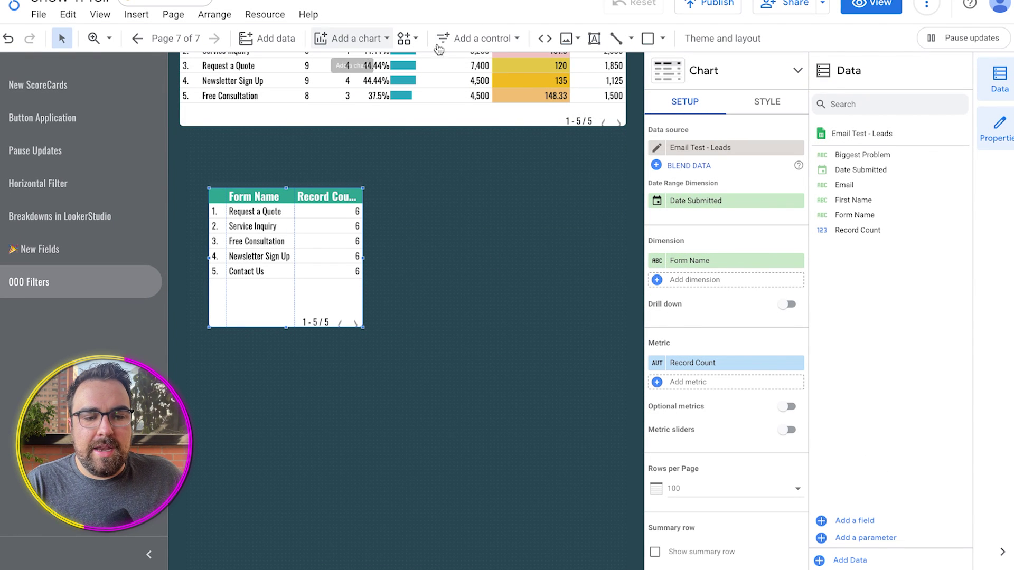
# Step: Insert a Transaction ID and Record Count table from Email Test - Purchases, sized for nine rows
pyautogui.click(385, 44)
pyautogui.click(334, 87)
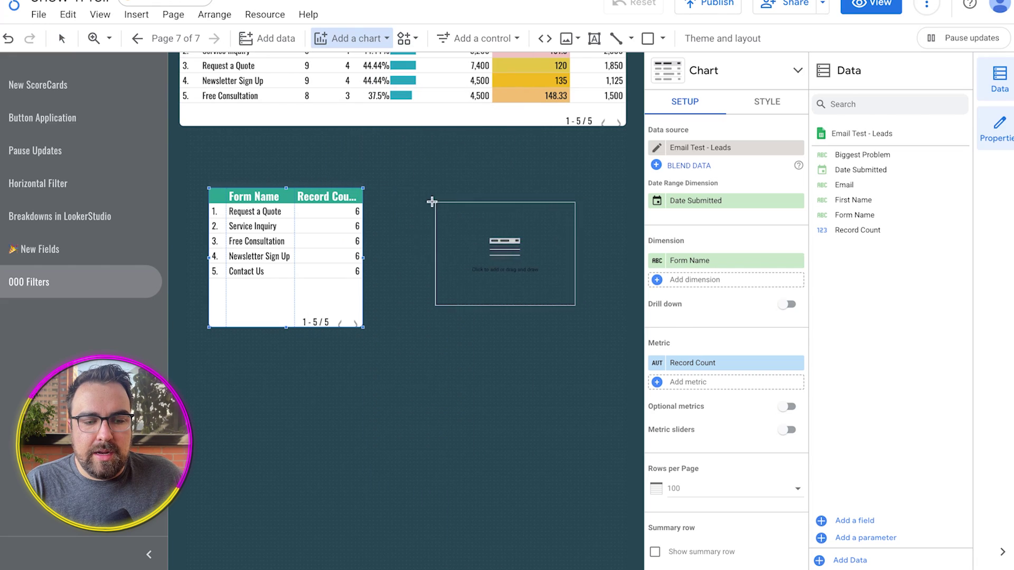
pyautogui.click(403, 184)
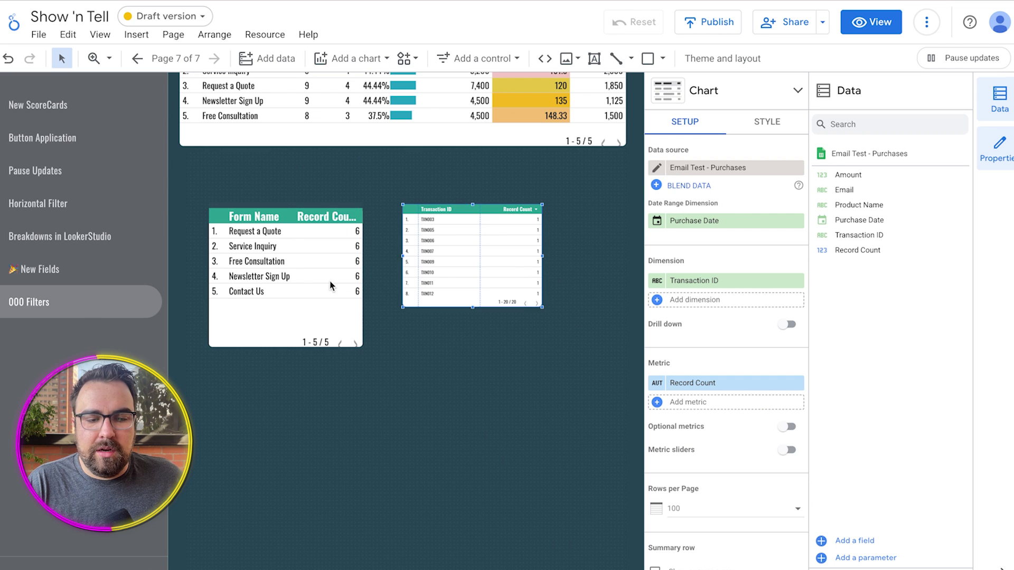
pyautogui.click(329, 286)
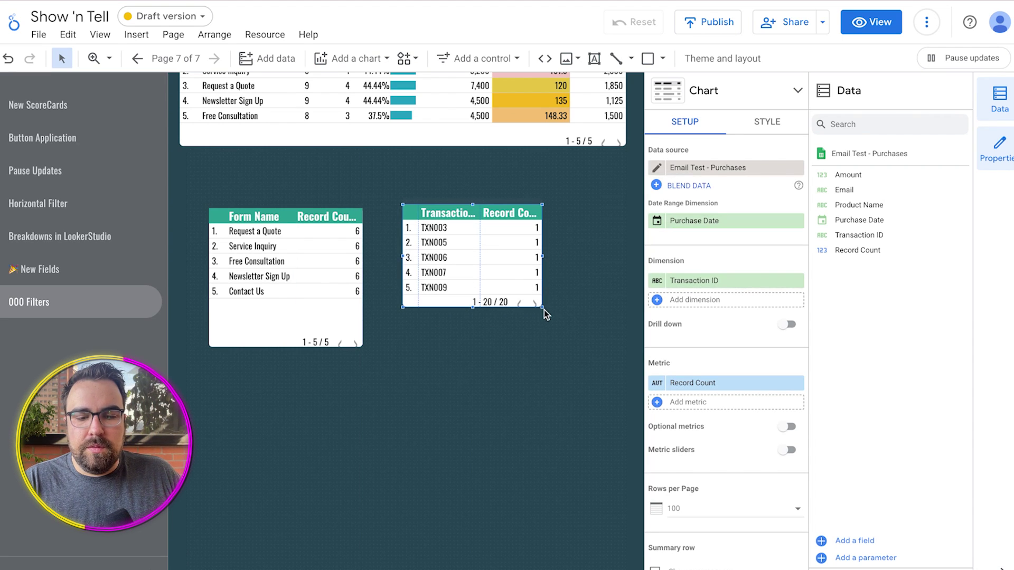
pyautogui.moveTo(544, 305); pyautogui.dragTo(604, 369)
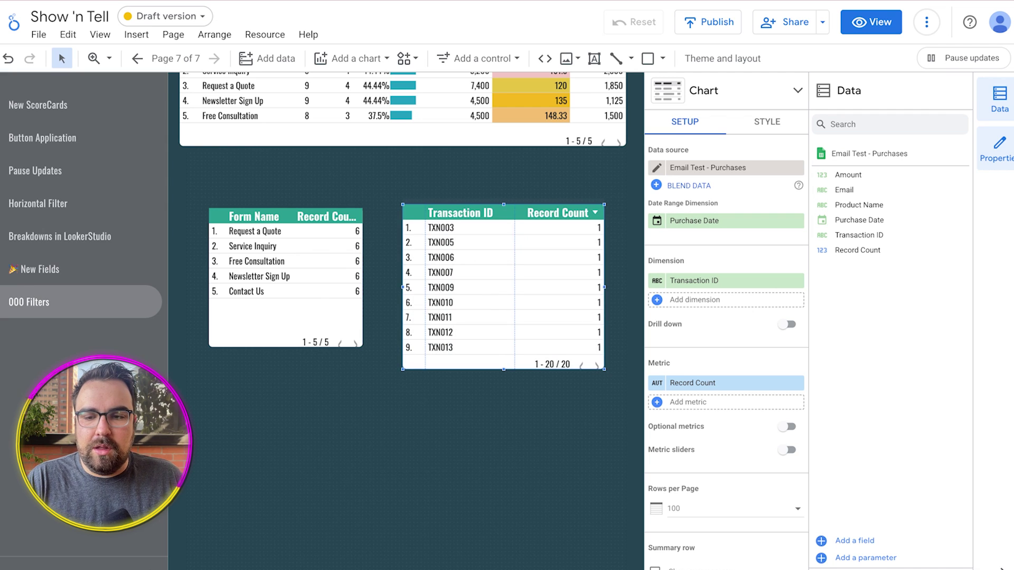
pyautogui.click(994, 107)
pyautogui.click(357, 327)
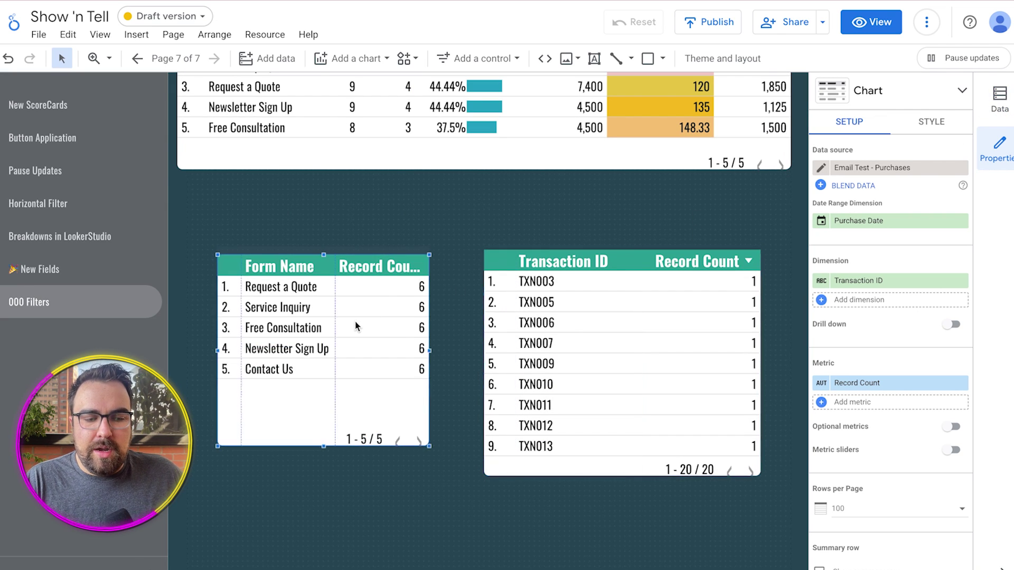
pyautogui.click(691, 373)
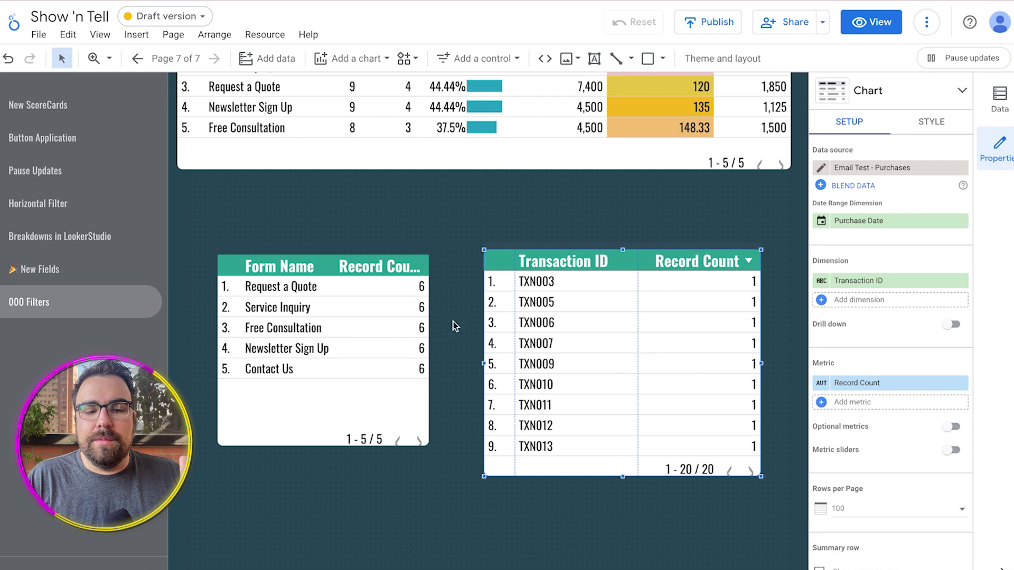
# Step: Move the Form Name and Transaction ID tables up and to the left
pyautogui.click(309, 330)
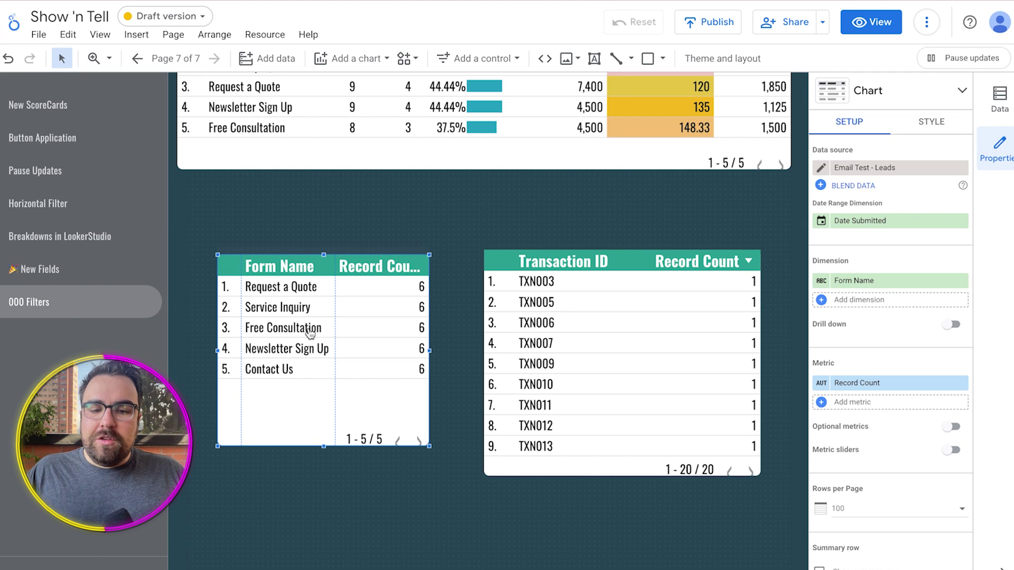
pyautogui.moveTo(383, 329); pyautogui.dragTo(370, 292)
pyautogui.moveTo(667, 350); pyautogui.dragTo(629, 326)
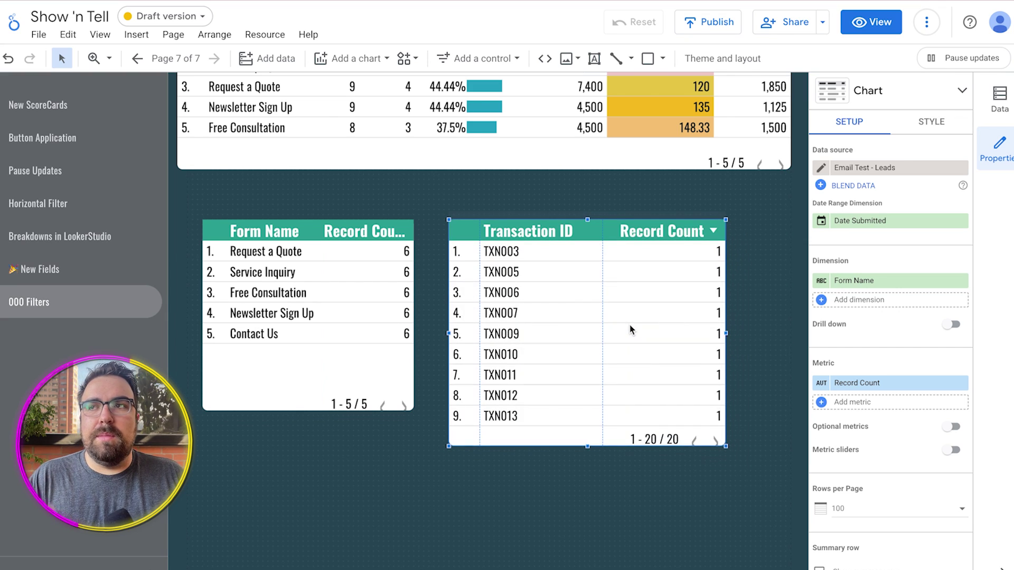
# Step: Replace the leads table's Form Name dimension with Email and add Date Submitted
pyautogui.click(391, 278)
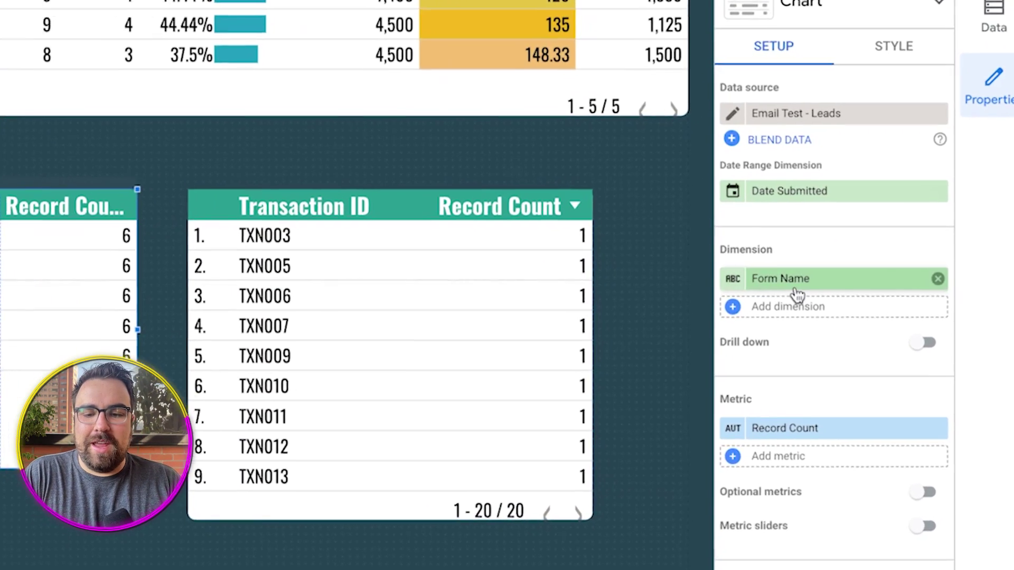
pyautogui.click(832, 282)
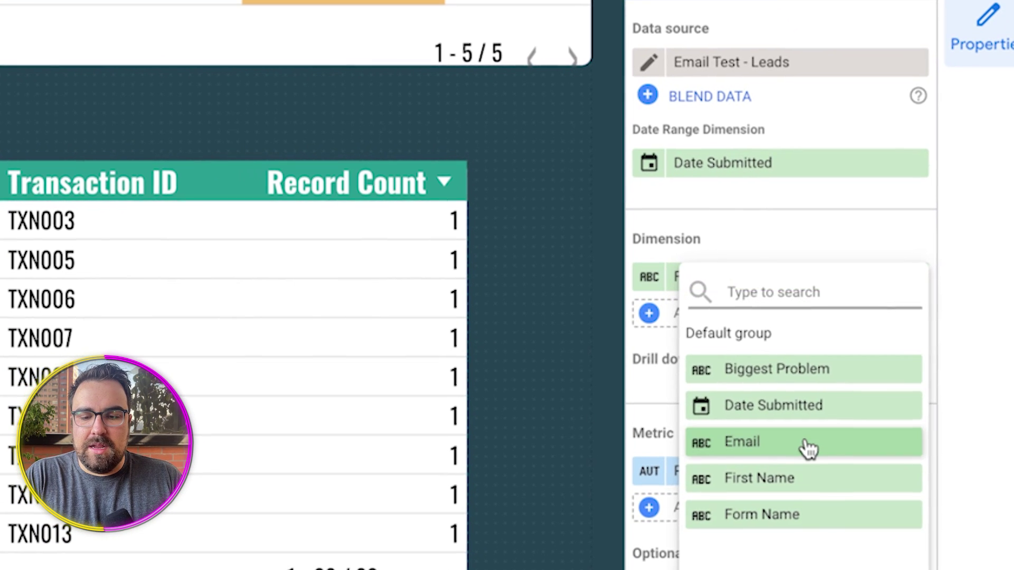
pyautogui.click(808, 439)
pyautogui.click(740, 315)
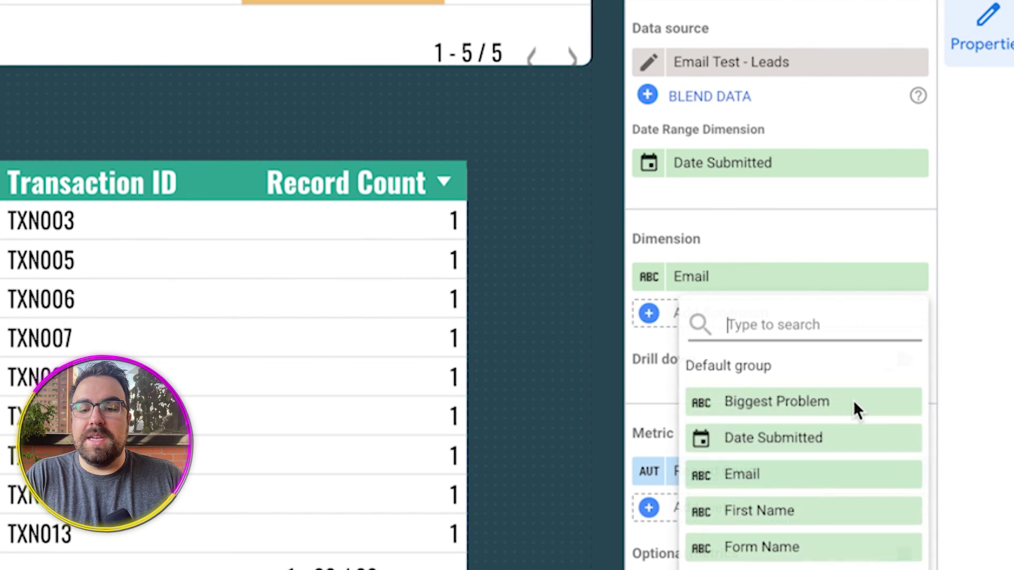
pyautogui.click(842, 438)
pyautogui.click(791, 348)
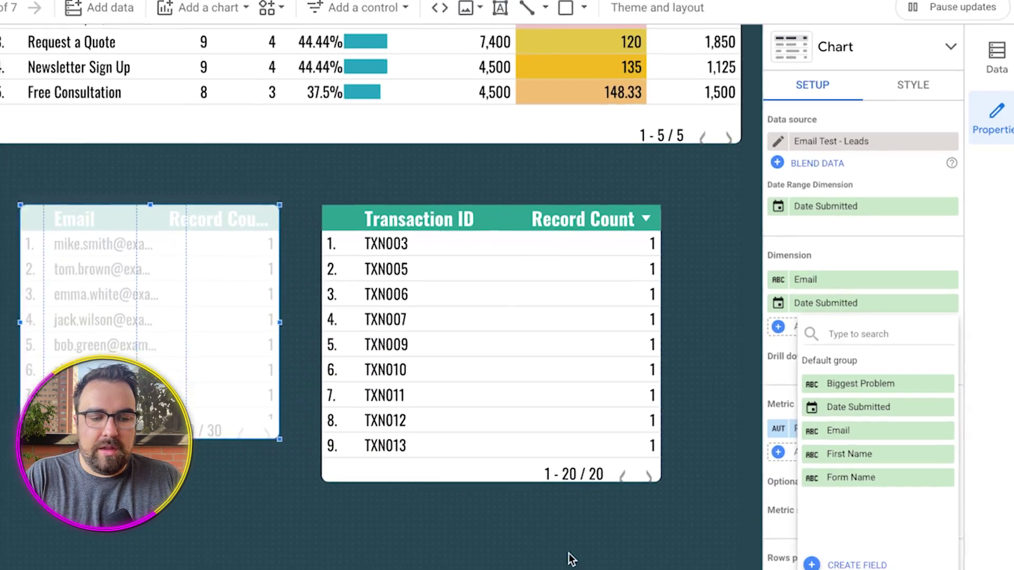
pyautogui.click(491, 449)
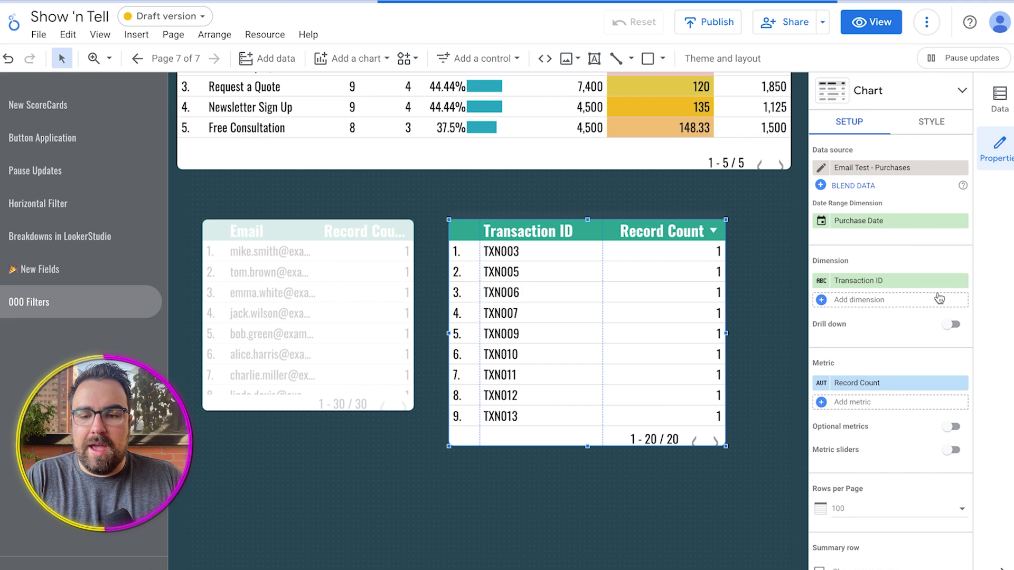
# Step: Give the purchases table Email, Amount, Purchase Date, Transaction ID dimensions; drop leads Record Count
pyautogui.click(872, 280)
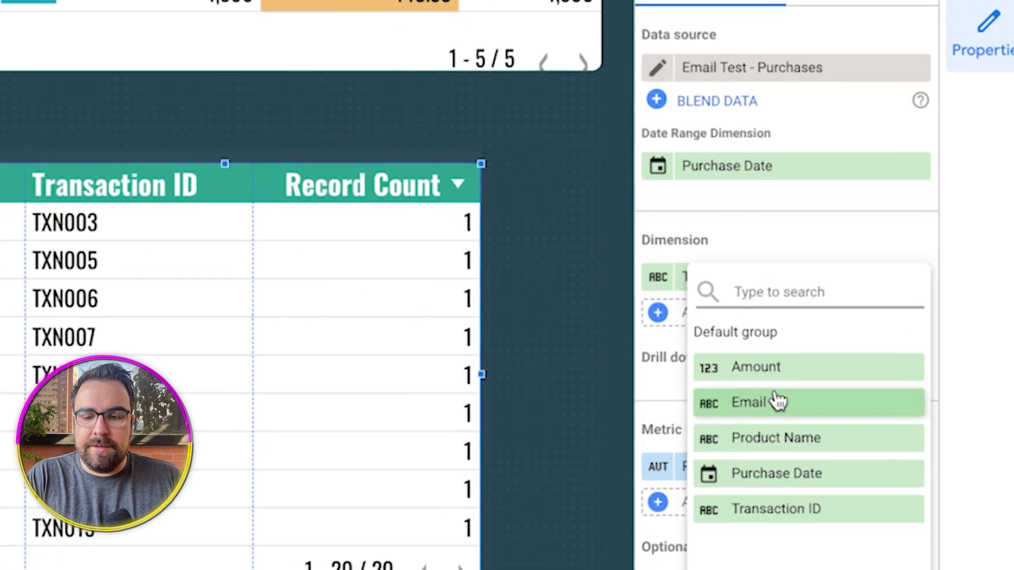
pyautogui.click(824, 375)
pyautogui.click(713, 312)
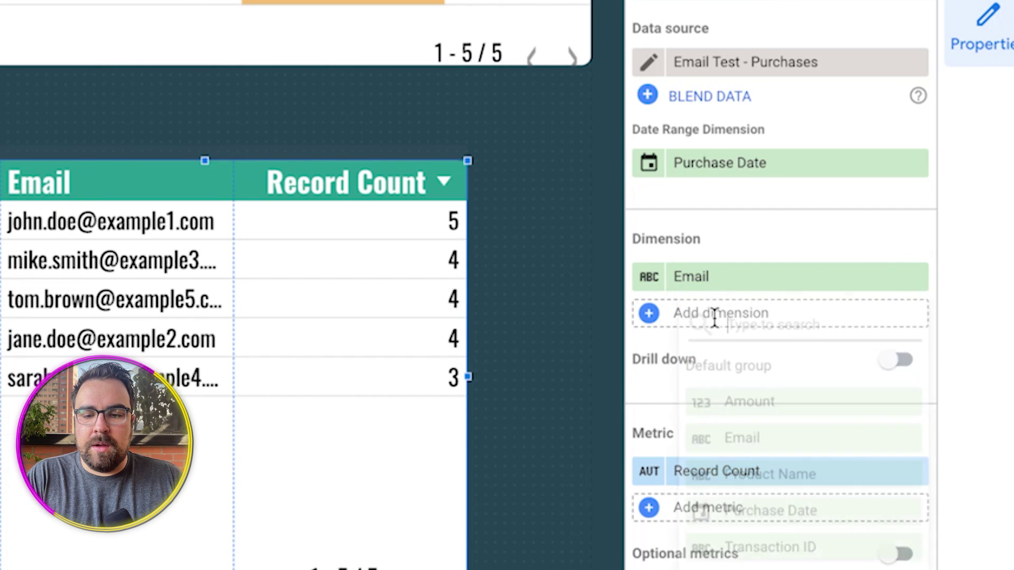
pyautogui.click(812, 414)
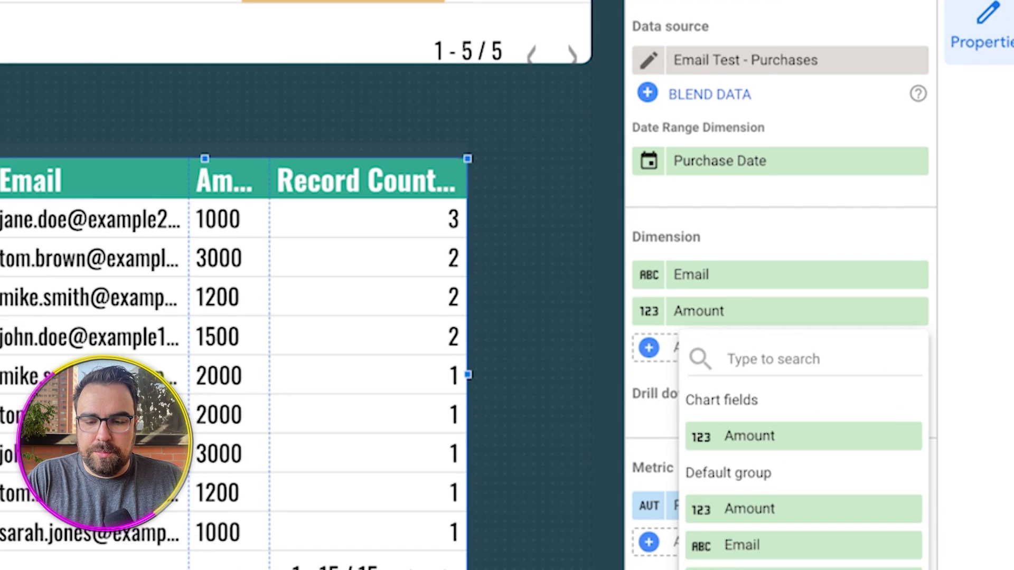
pyautogui.click(792, 510)
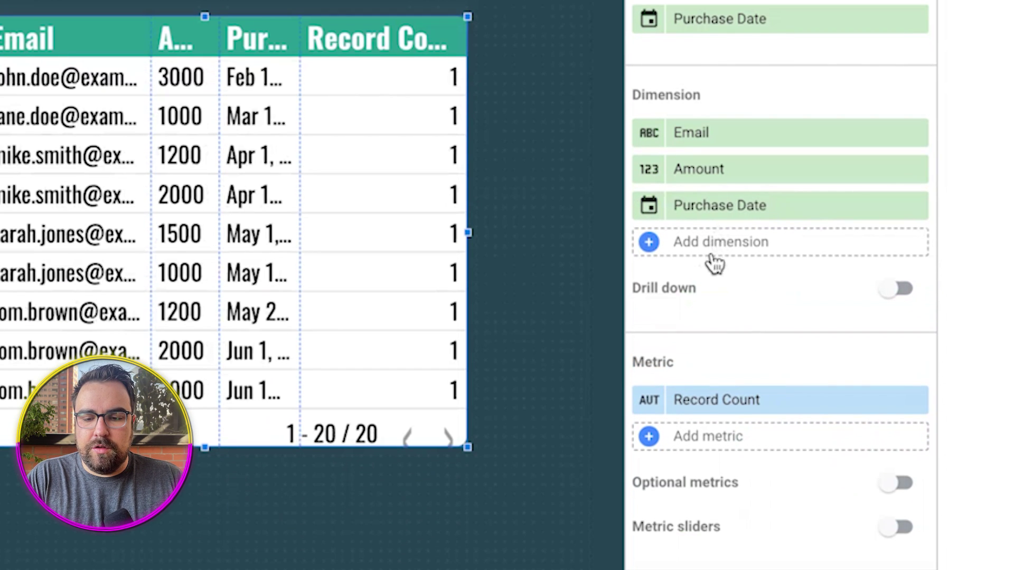
pyautogui.click(712, 258)
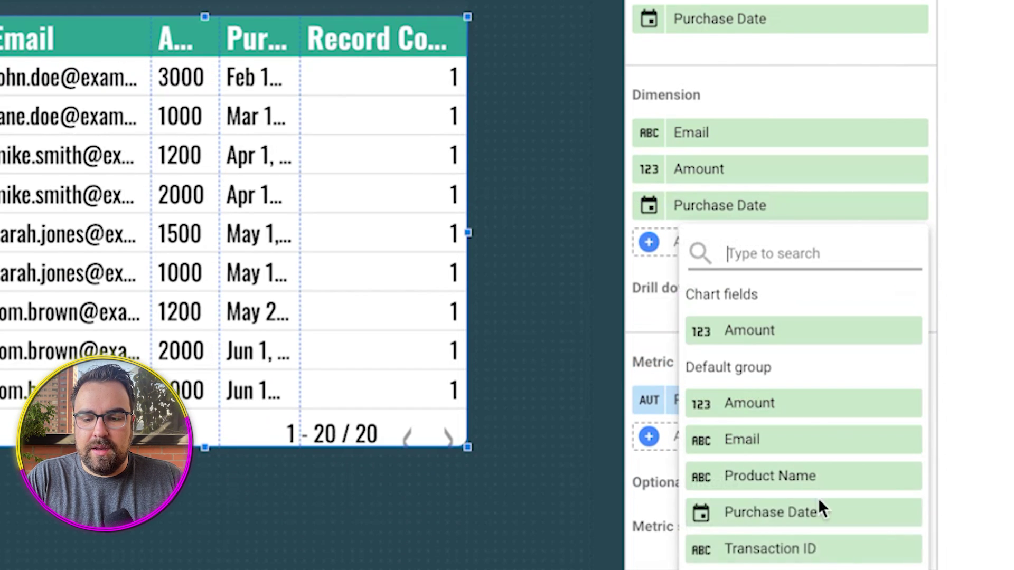
pyautogui.click(832, 558)
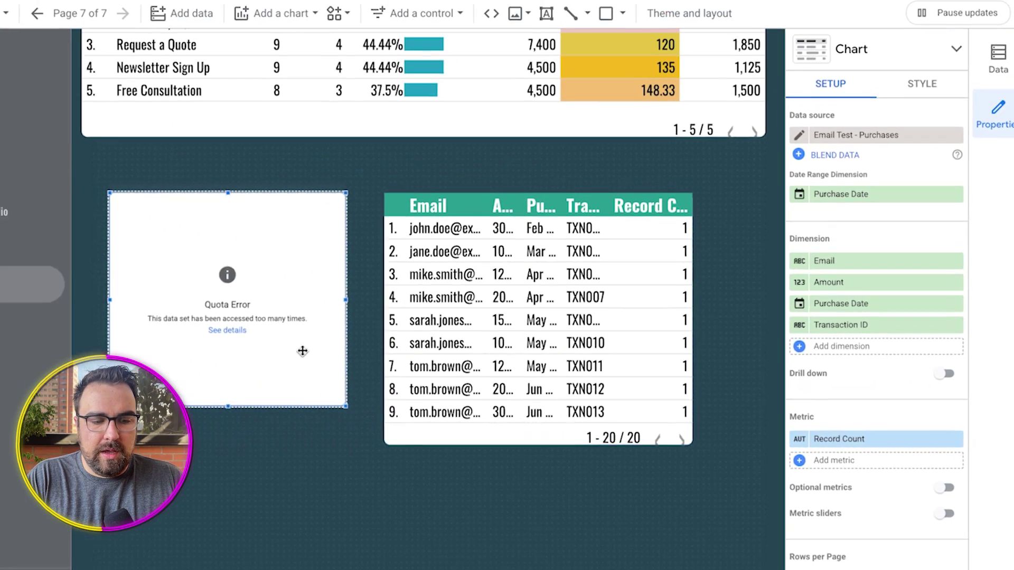
pyautogui.click(49, 271)
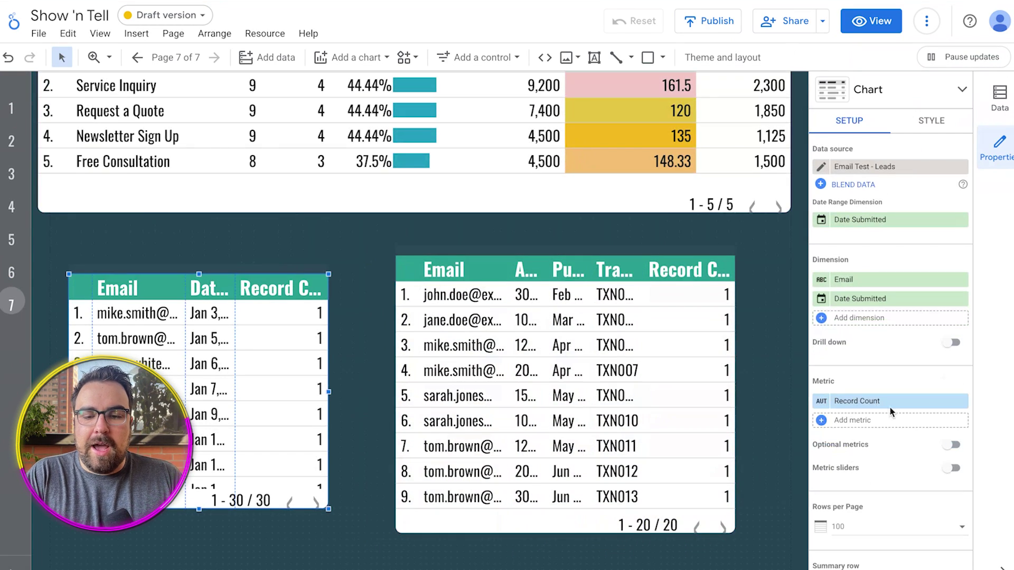
pyautogui.click(962, 401)
# Step: Remove Record Count from the purchases table and blend it with the leads table
pyautogui.click(664, 324)
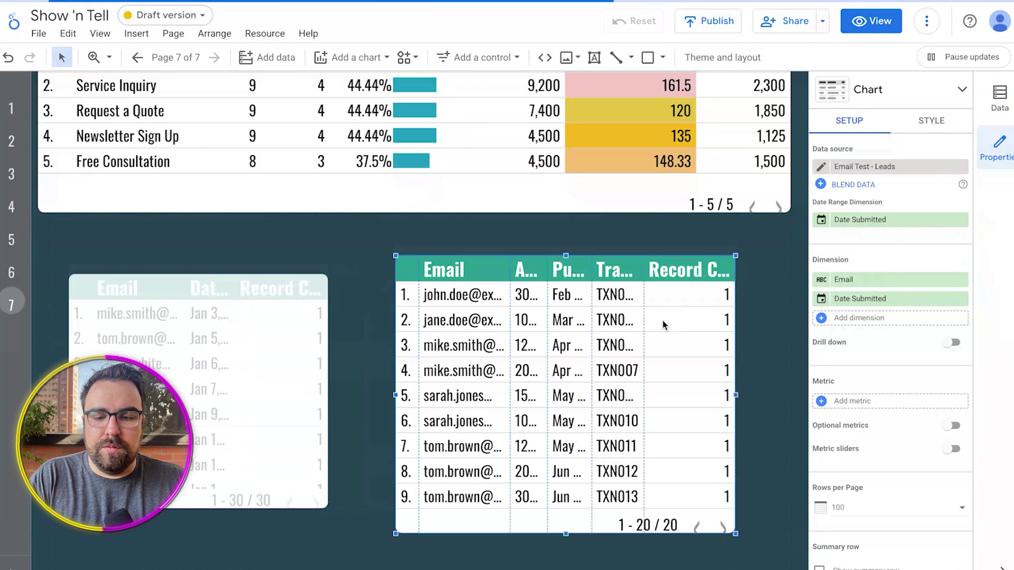
pyautogui.click(965, 439)
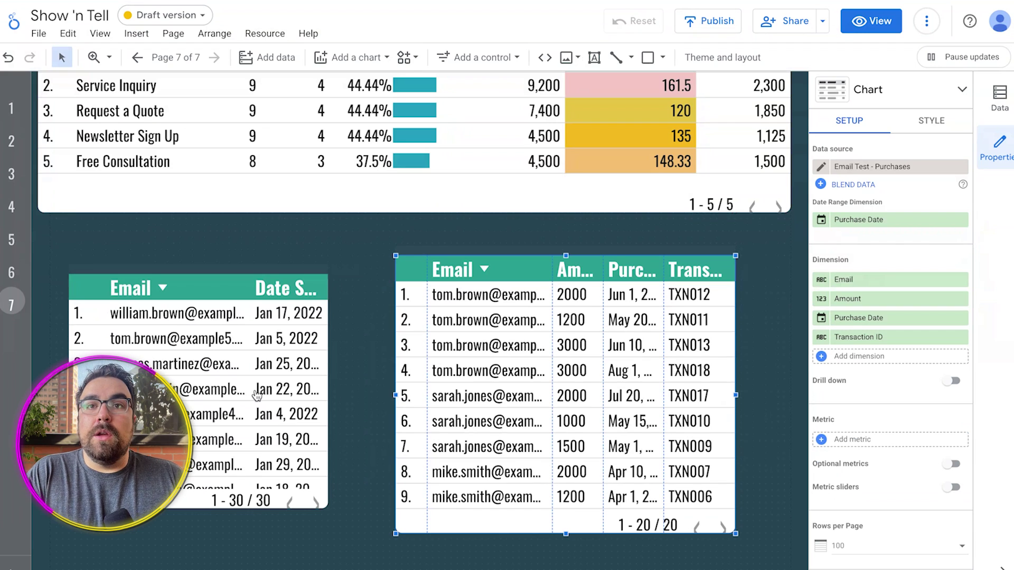
pyautogui.click(257, 395)
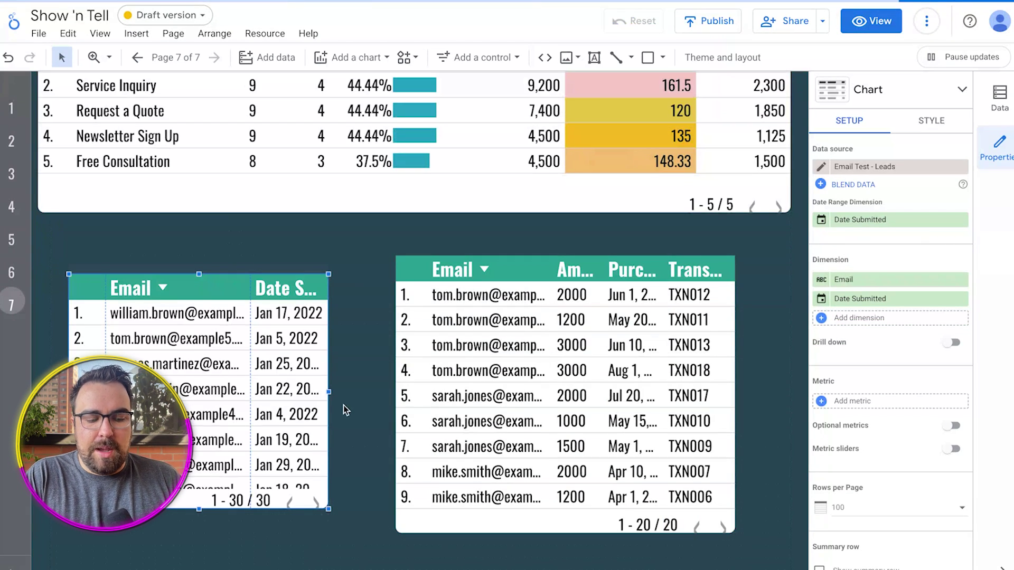
pyautogui.keyDown('shift'); pyautogui.click(517, 264); pyautogui.keyUp('shift')
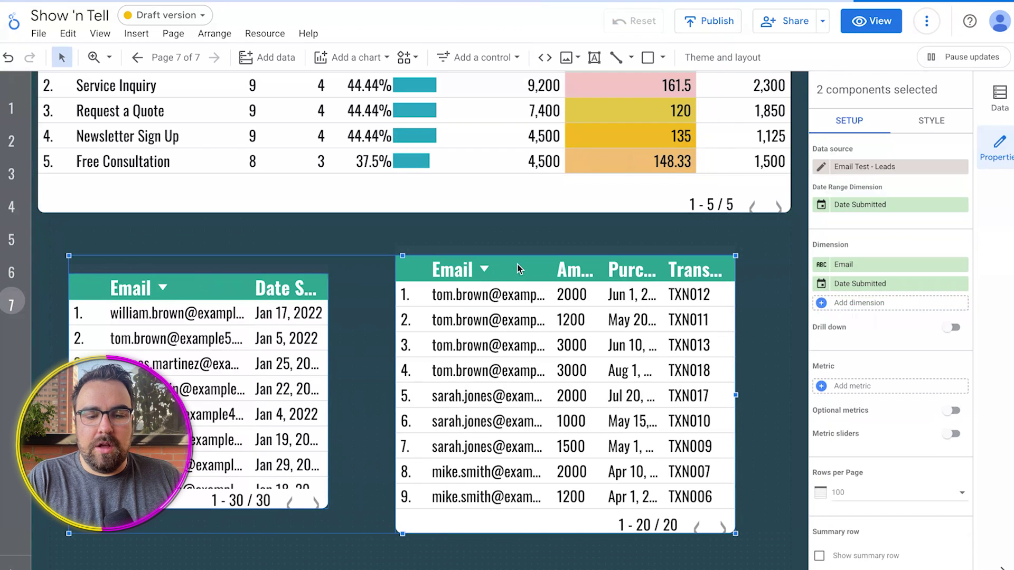
pyautogui.rightClick(518, 264)
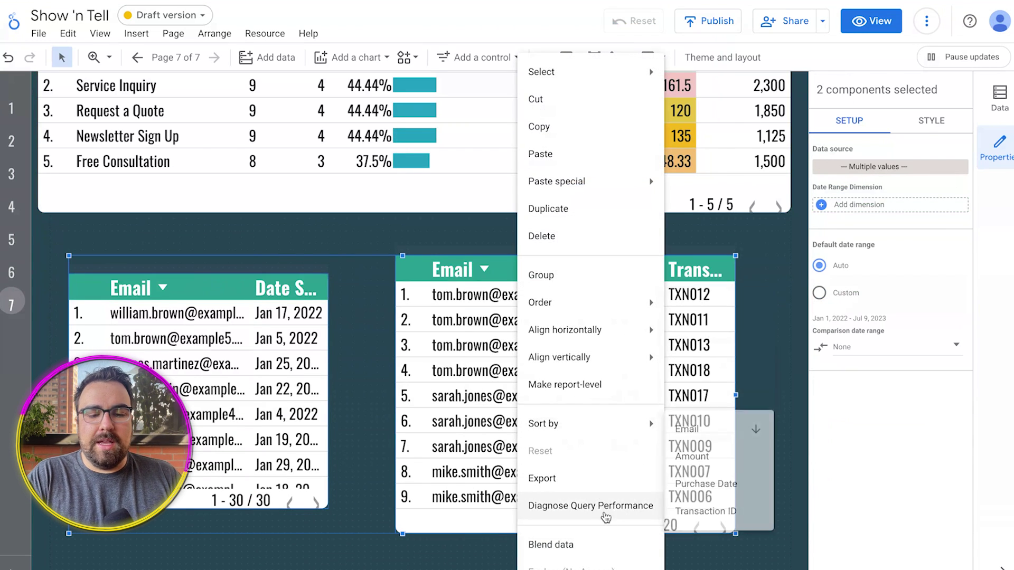
pyautogui.click(550, 544)
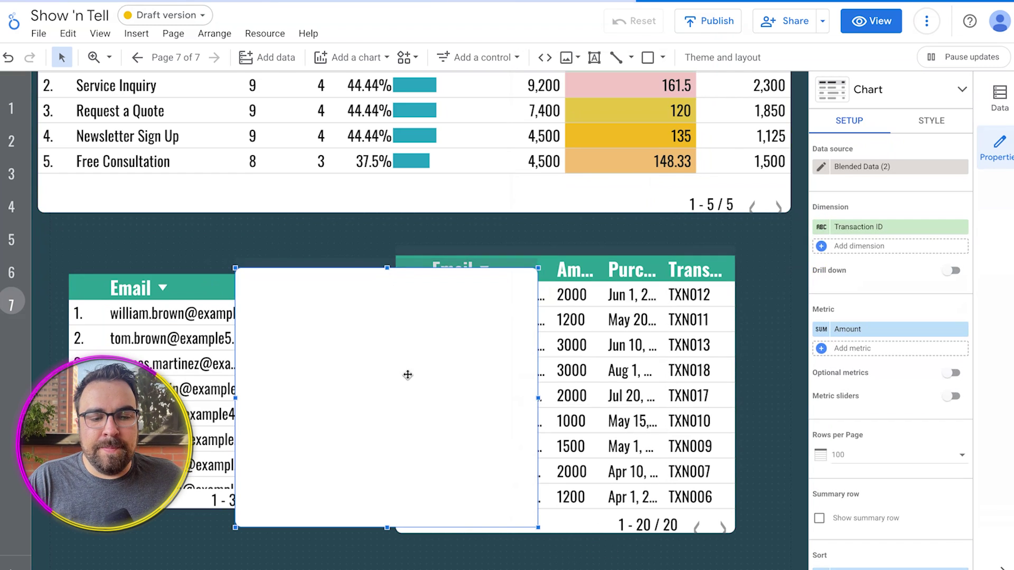
pyautogui.moveTo(408, 374); pyautogui.dragTo(303, 354)
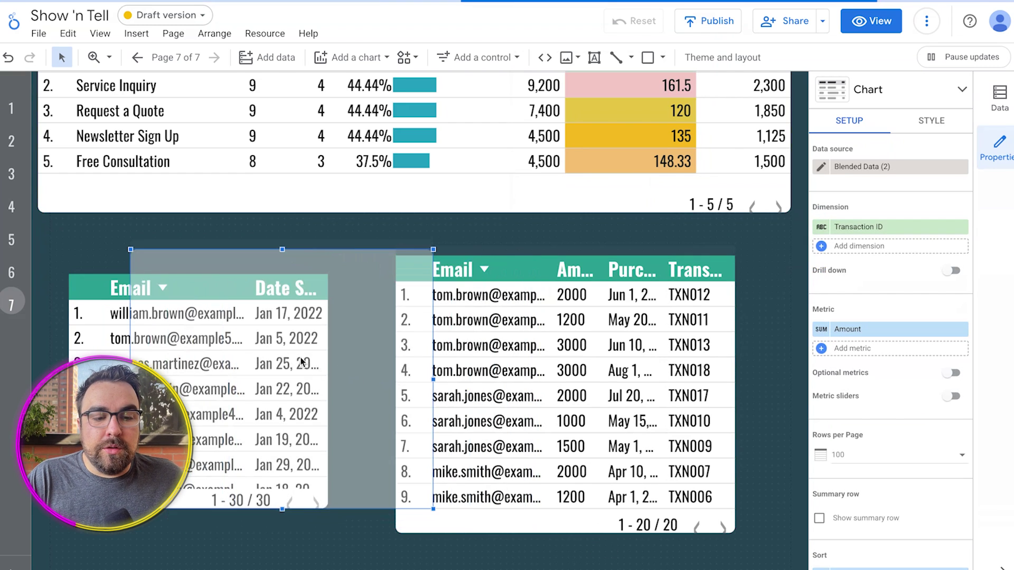
# Step: Delete the original purchases and leads tables, keeping the blended Transaction ID and Amount table
pyautogui.click(589, 433)
pyautogui.press('Delete')
pyautogui.click(221, 382)
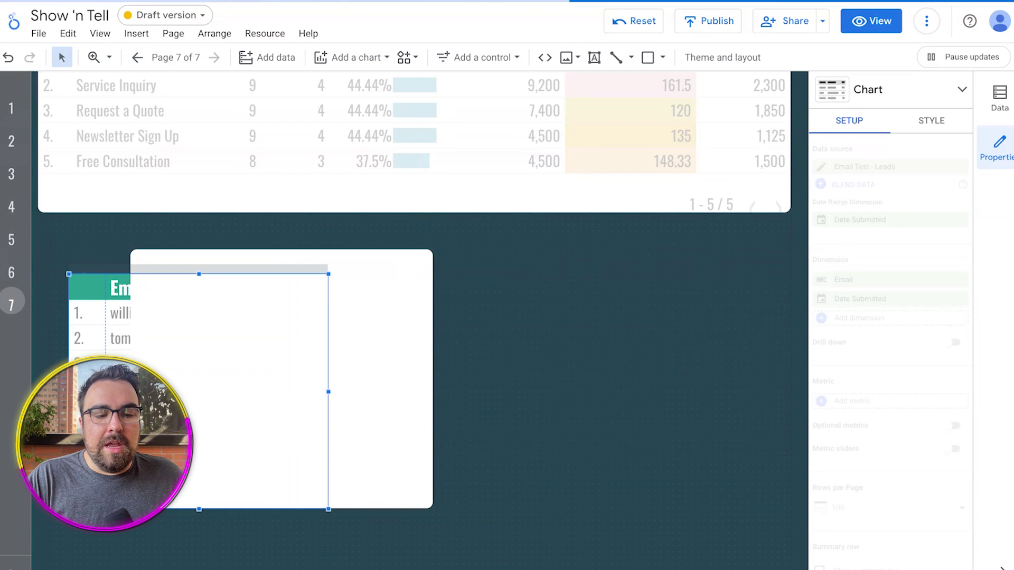
pyautogui.press('Delete')
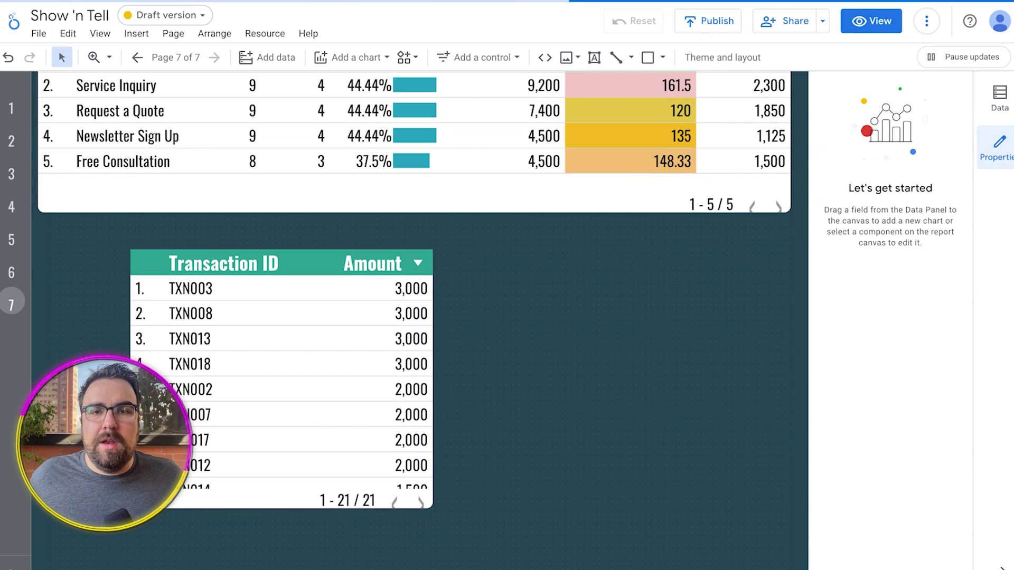
pyautogui.click(322, 328)
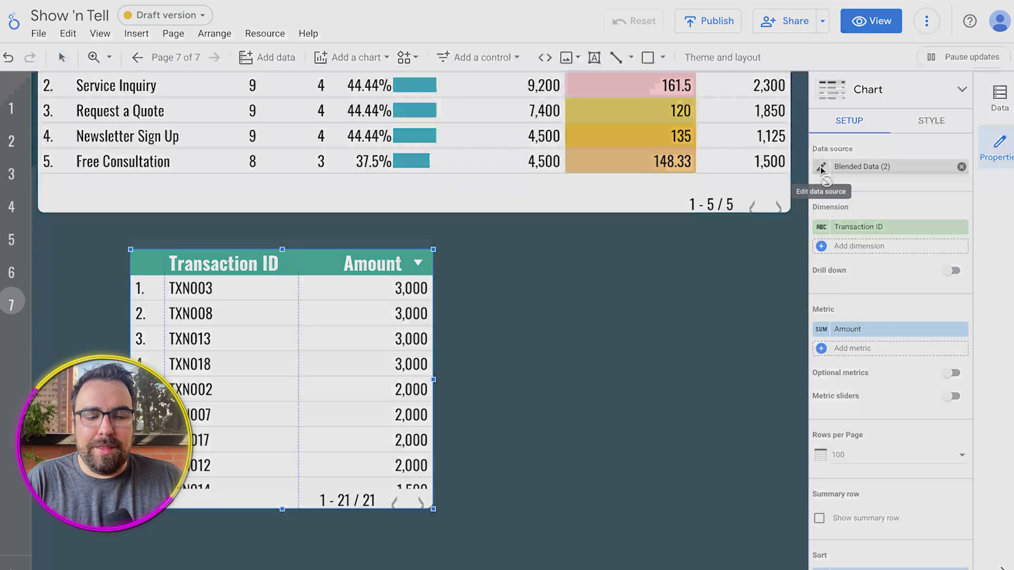
# Step: In the blend editor, add purchases Amount as a summed metric and a second averaged Amount
pyautogui.click(819, 167)
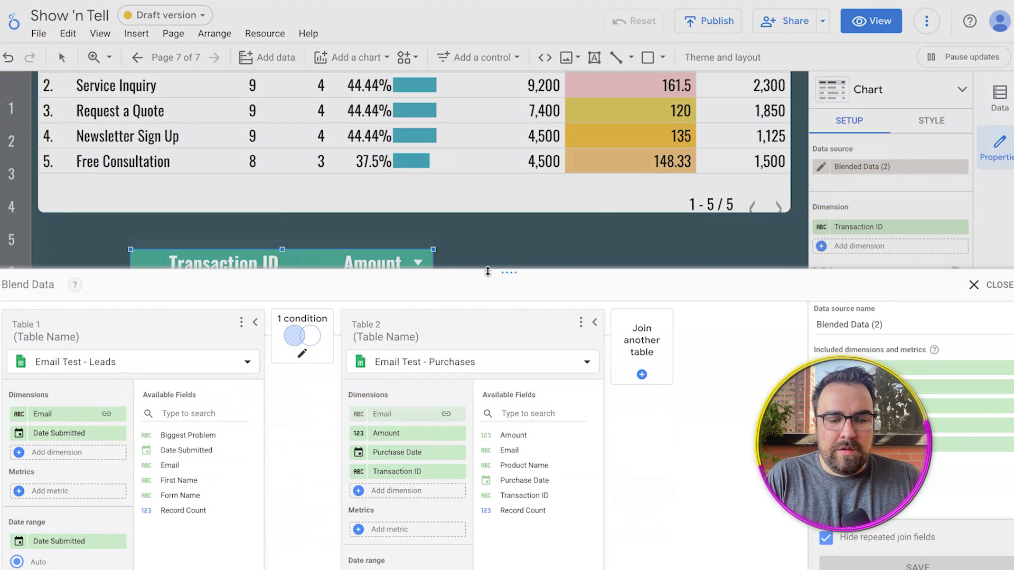
pyautogui.moveTo(487, 272); pyautogui.dragTo(487, 117)
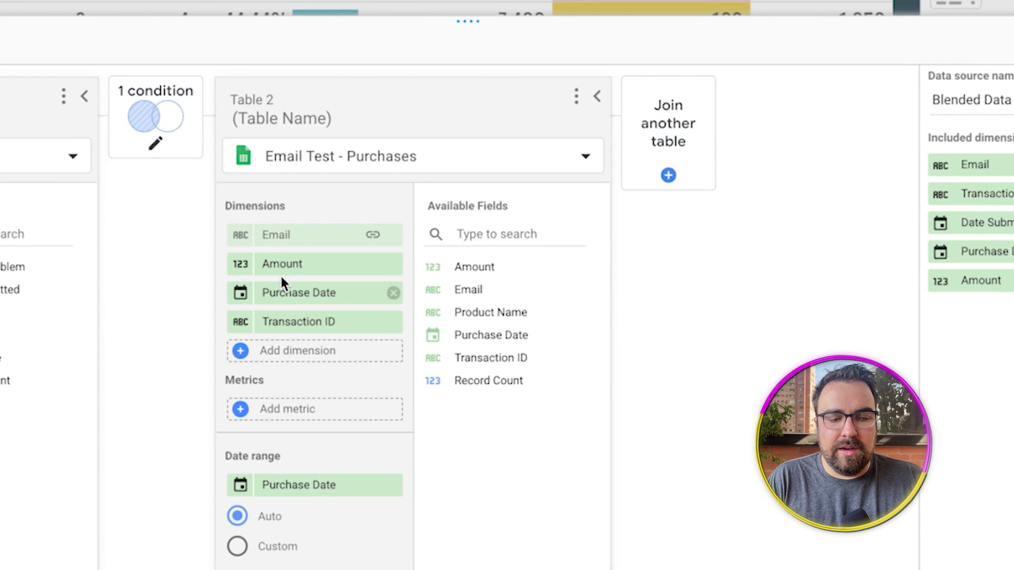
pyautogui.moveTo(270, 267); pyautogui.dragTo(260, 378)
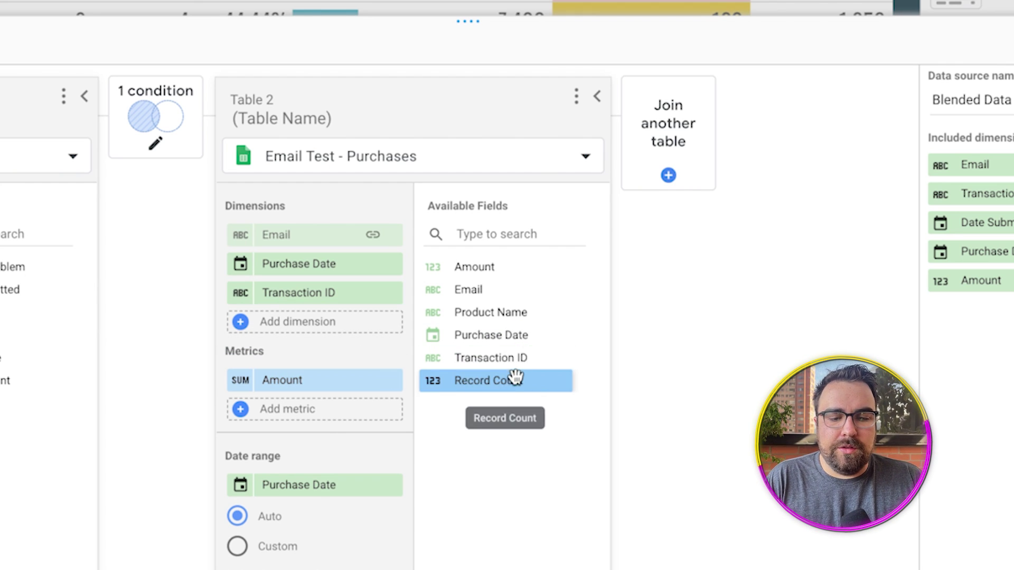
pyautogui.moveTo(516, 267); pyautogui.dragTo(239, 422)
pyautogui.click(239, 306)
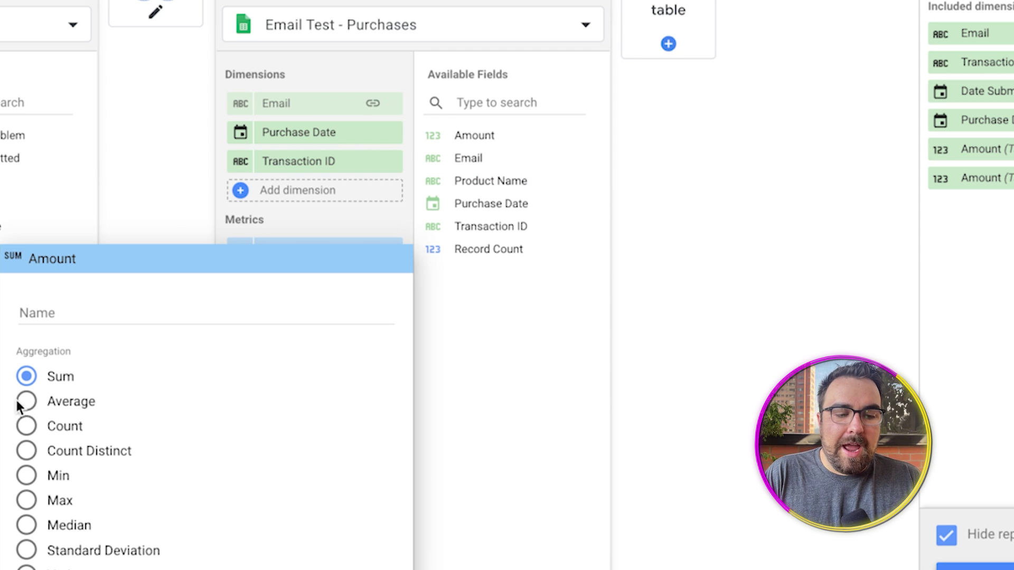
pyautogui.click(202, 210)
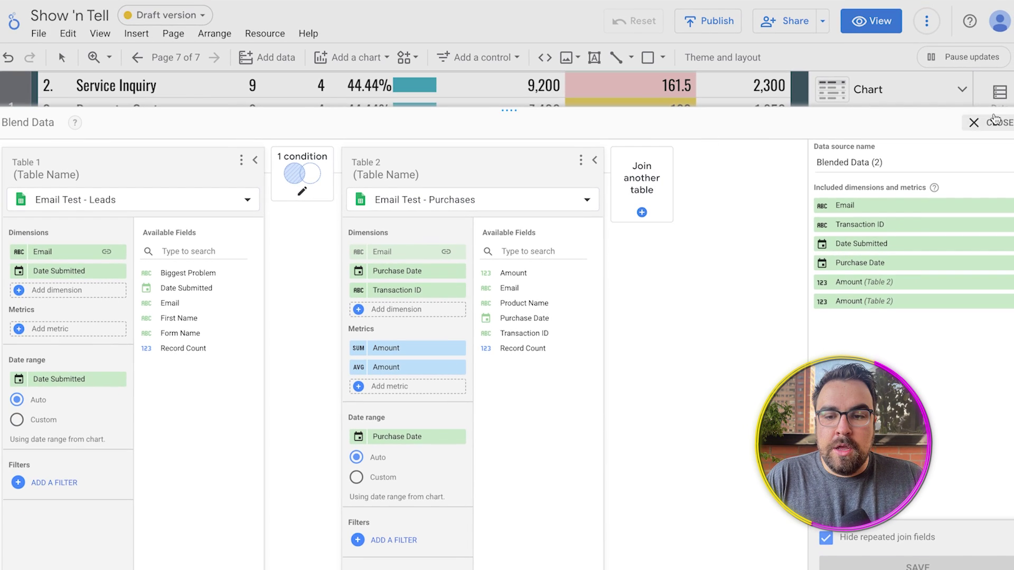
pyautogui.click(994, 120)
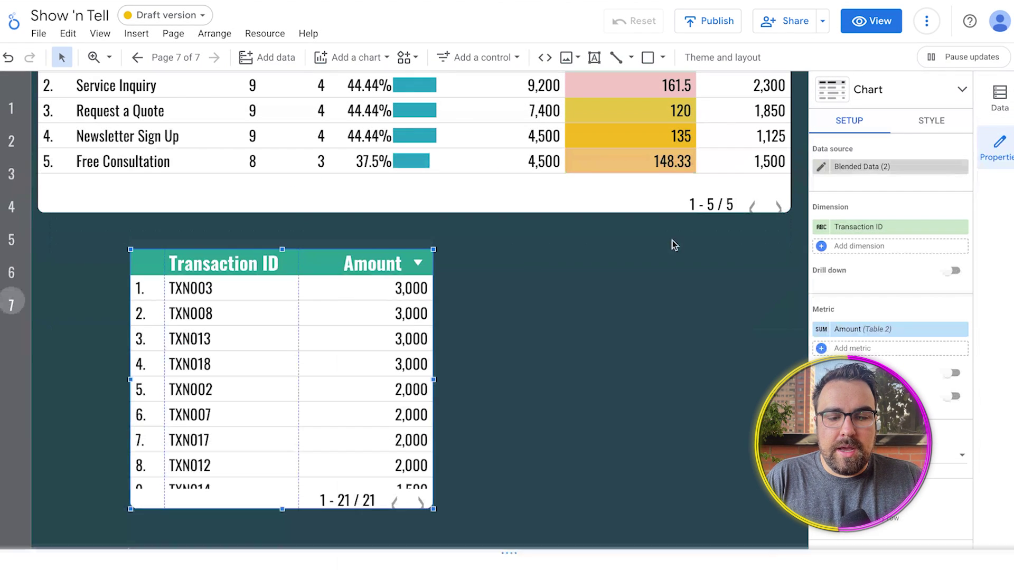
# Step: Add Form Name from the Leads table to the blend's Table 1 dimensions
pyautogui.click(859, 231)
pyautogui.write('for')
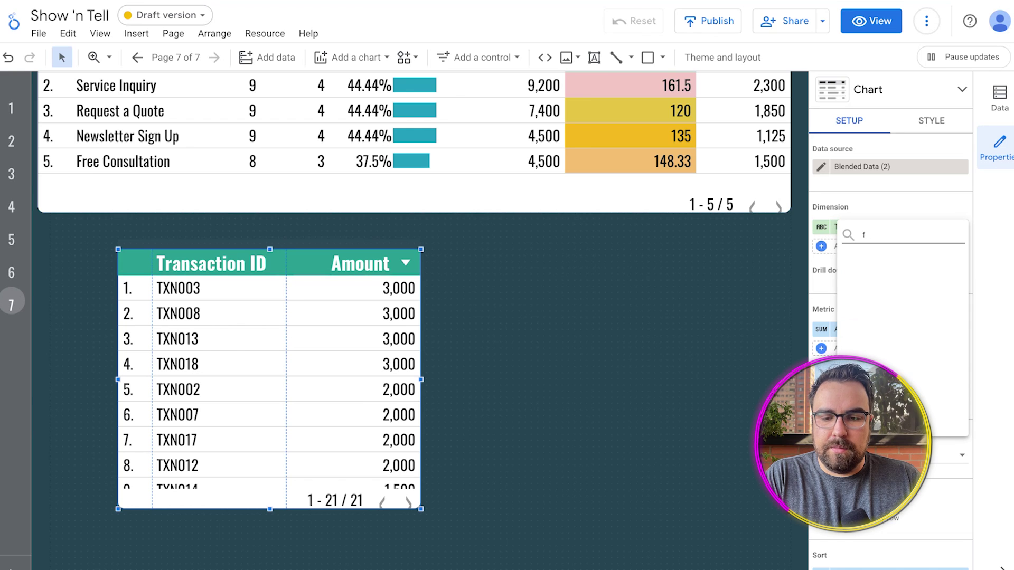
pyautogui.press('BackSpace')
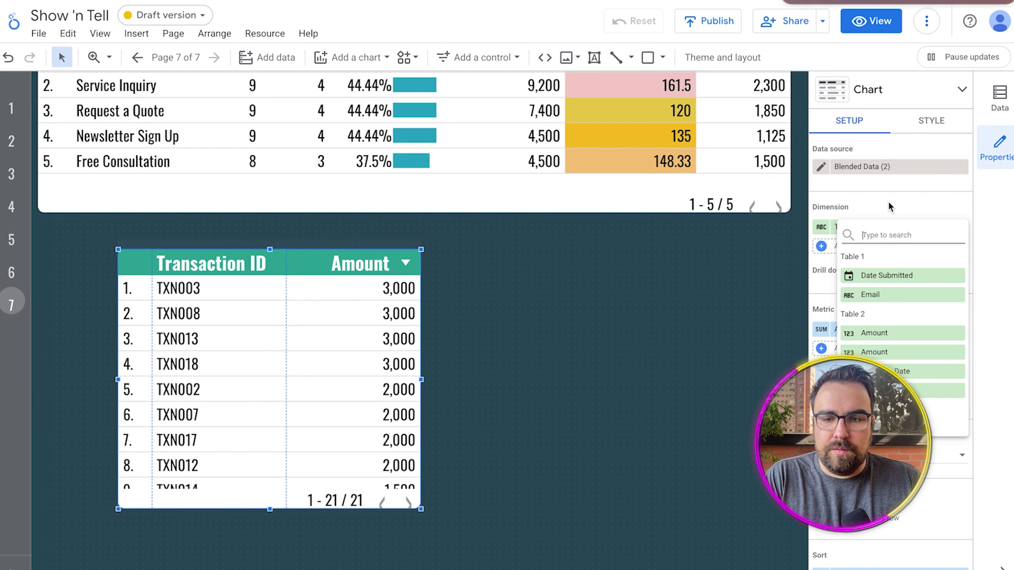
pyautogui.click(839, 184)
pyautogui.click(821, 168)
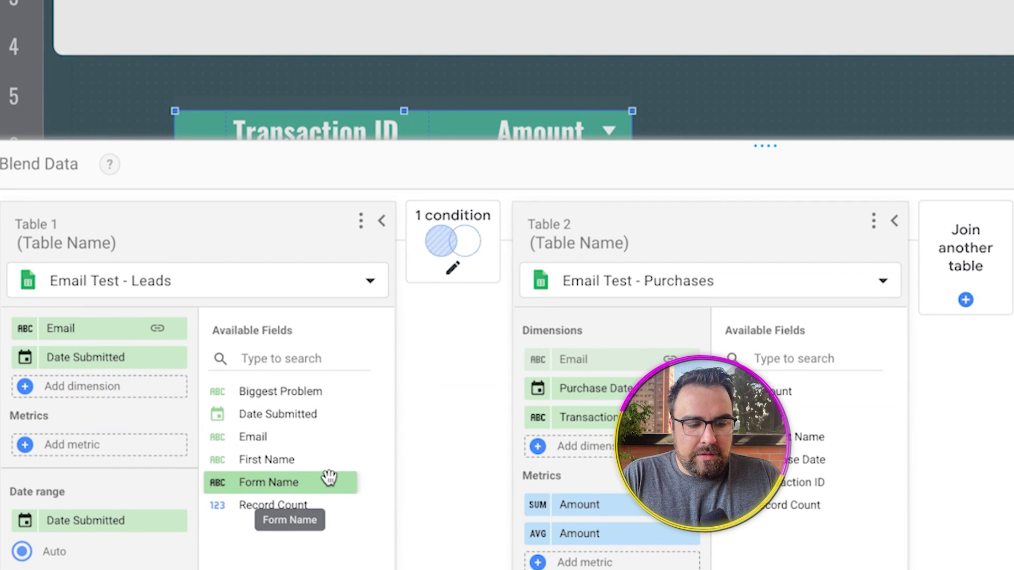
pyautogui.moveTo(328, 481); pyautogui.dragTo(110, 385)
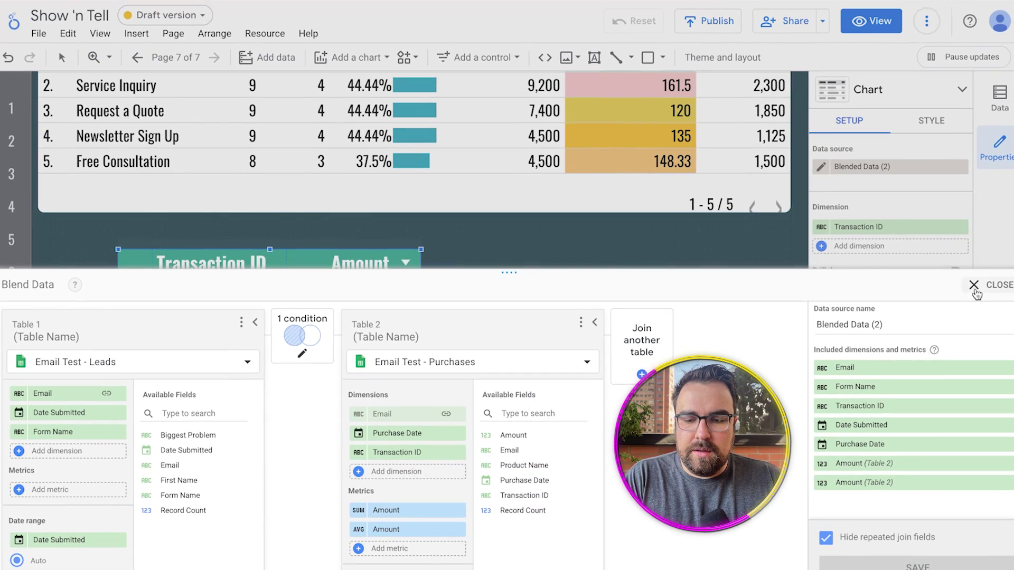
pyautogui.click(977, 283)
# Step: Swap the lower table's Transaction ID dimension for Form Name and widen the table rightward
pyautogui.click(918, 244)
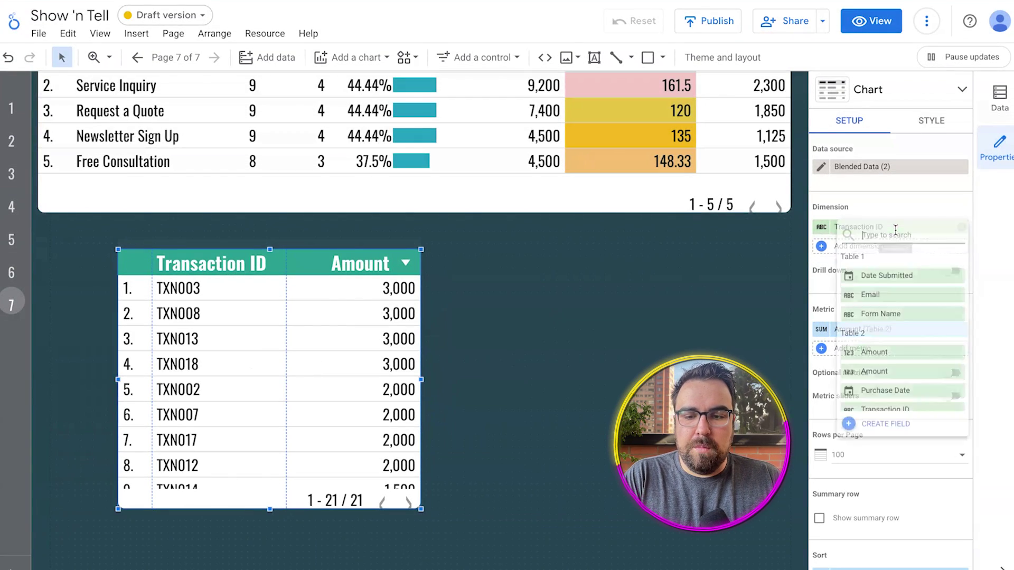
pyautogui.write('form')
pyautogui.click(892, 275)
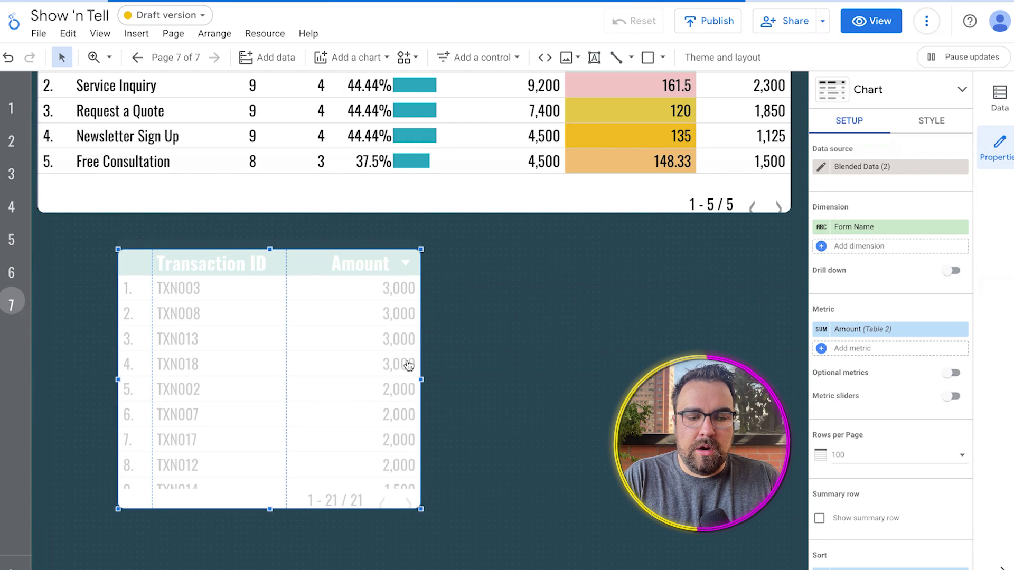
pyautogui.moveTo(421, 379); pyautogui.dragTo(605, 379)
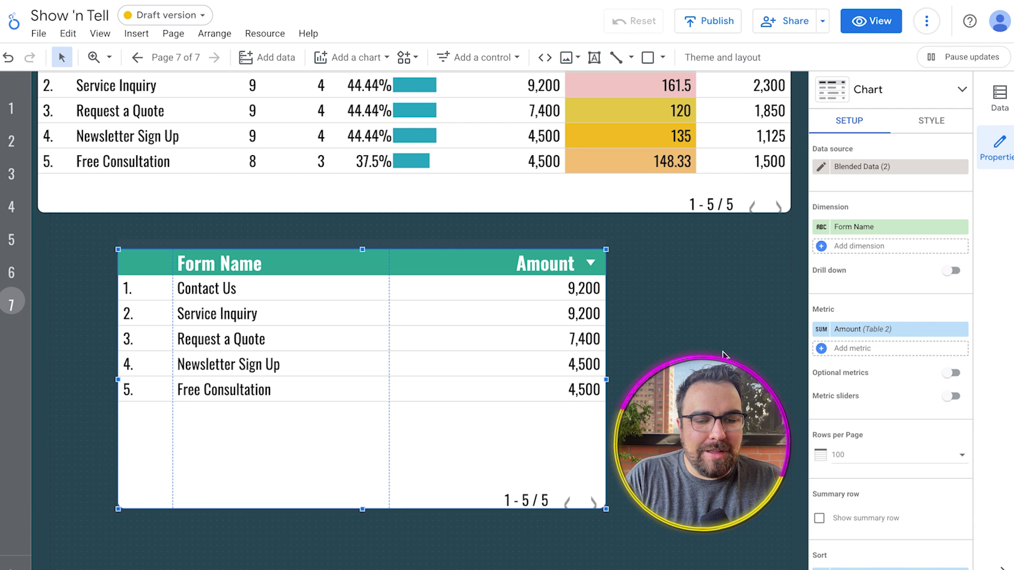
pyautogui.scroll(3, 384, 166)
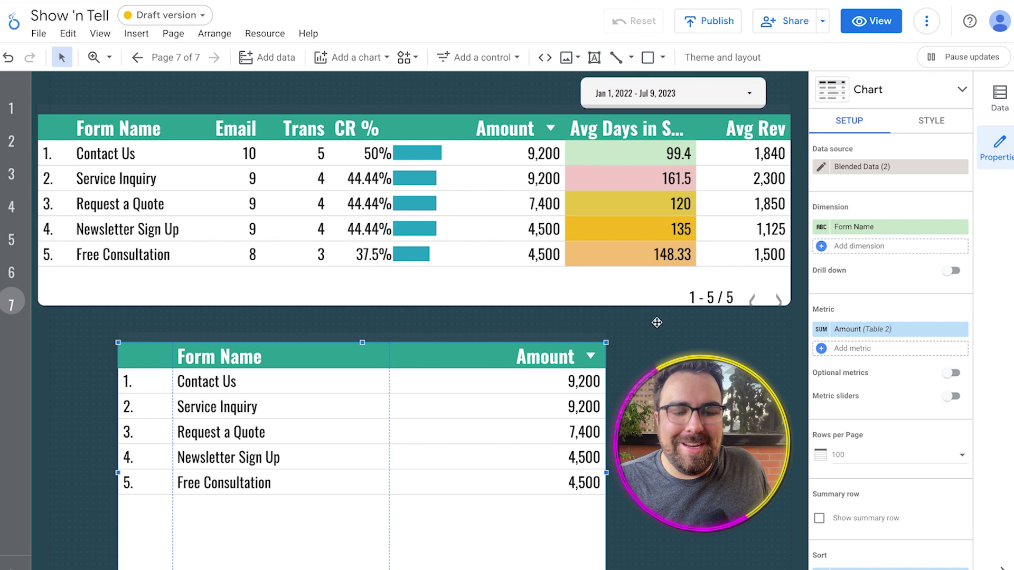
pyautogui.scroll(-2, 597, 453)
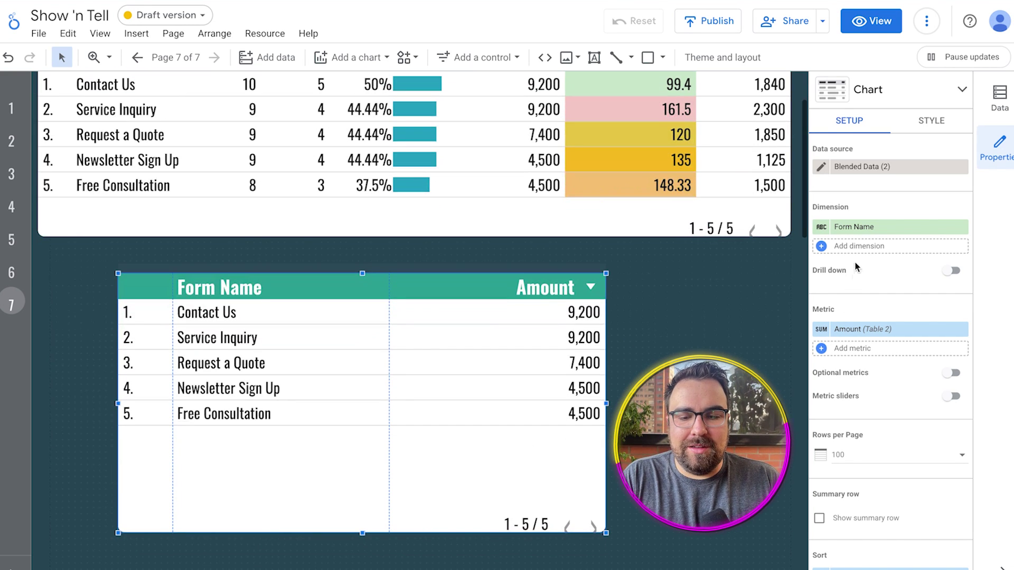
pyautogui.scroll(2, 430, 387)
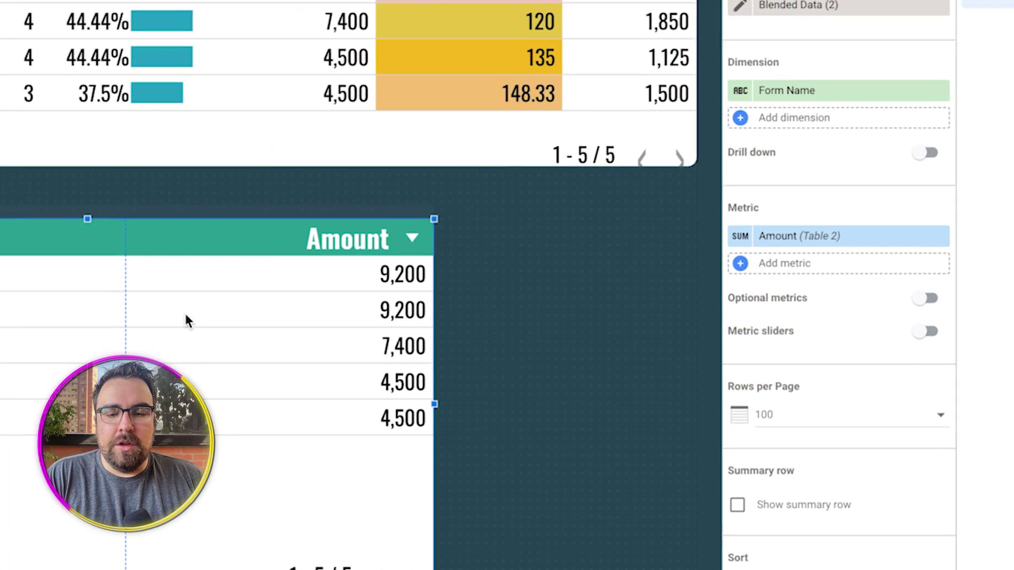
pyautogui.click(789, 269)
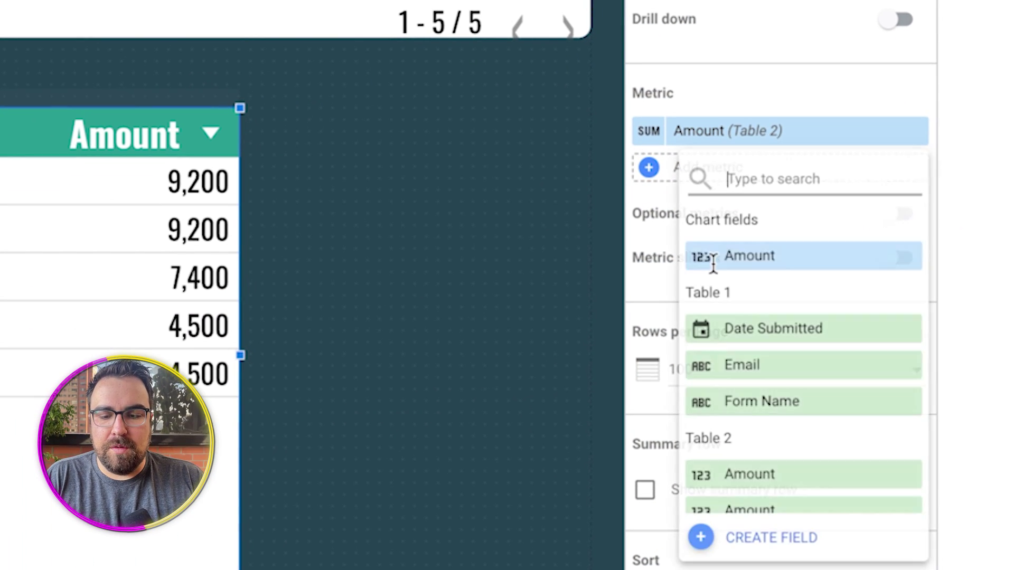
# Step: Create a calculated metric with DATE_DIFF(Date Submitted, Purchase Date) and begin renaming it
pyautogui.click(780, 547)
pyautogui.write('date')
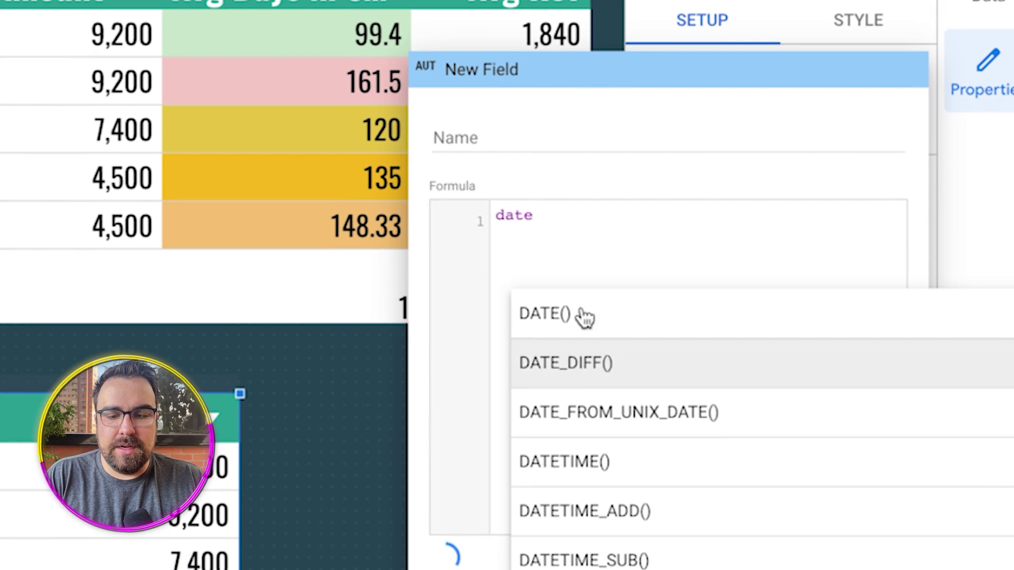
pyautogui.click(583, 365)
pyautogui.write('date')
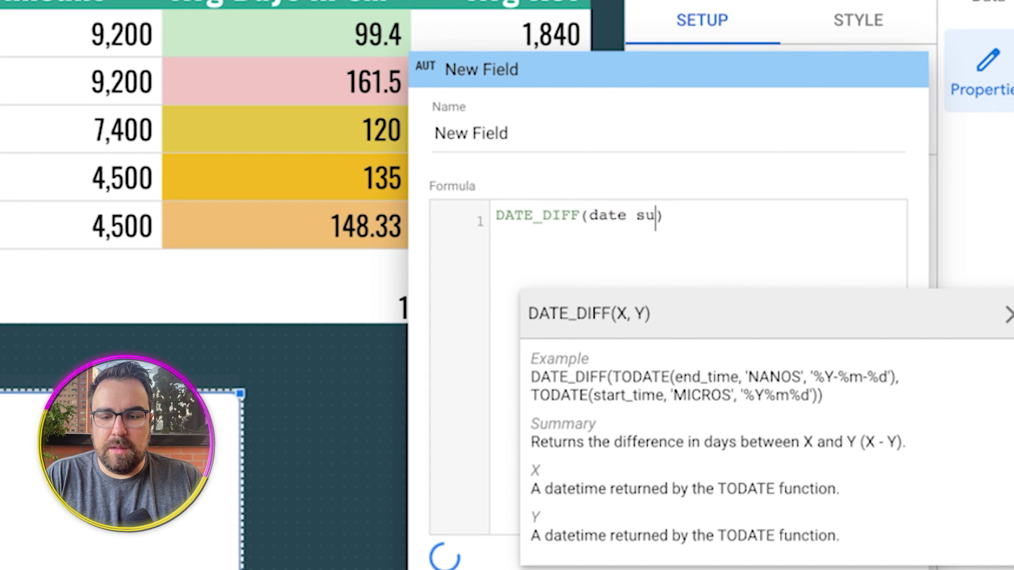
pyautogui.write(' submit')
pyautogui.press('Return')
pyautogui.write(', ')
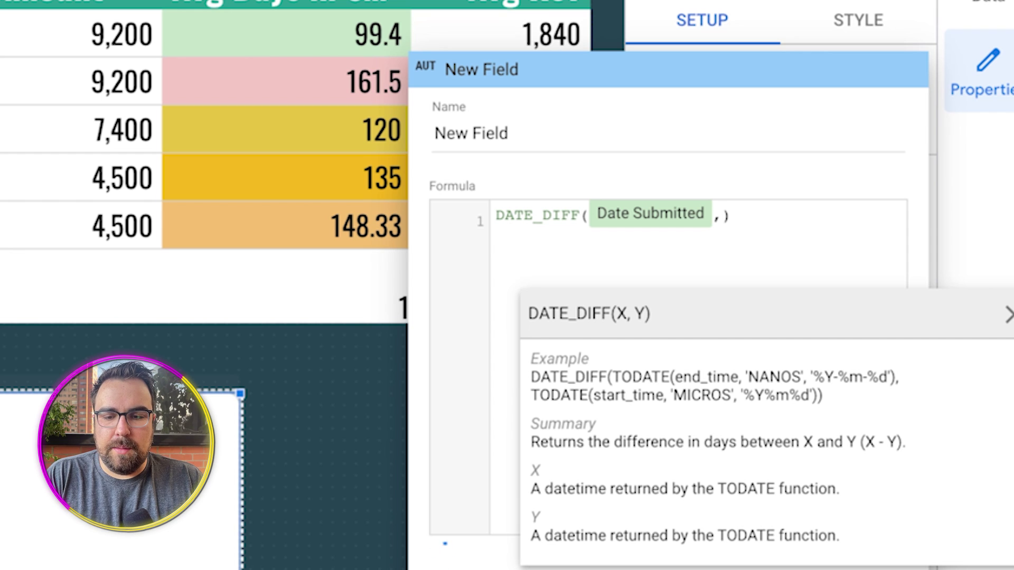
pyautogui.write('purchas')
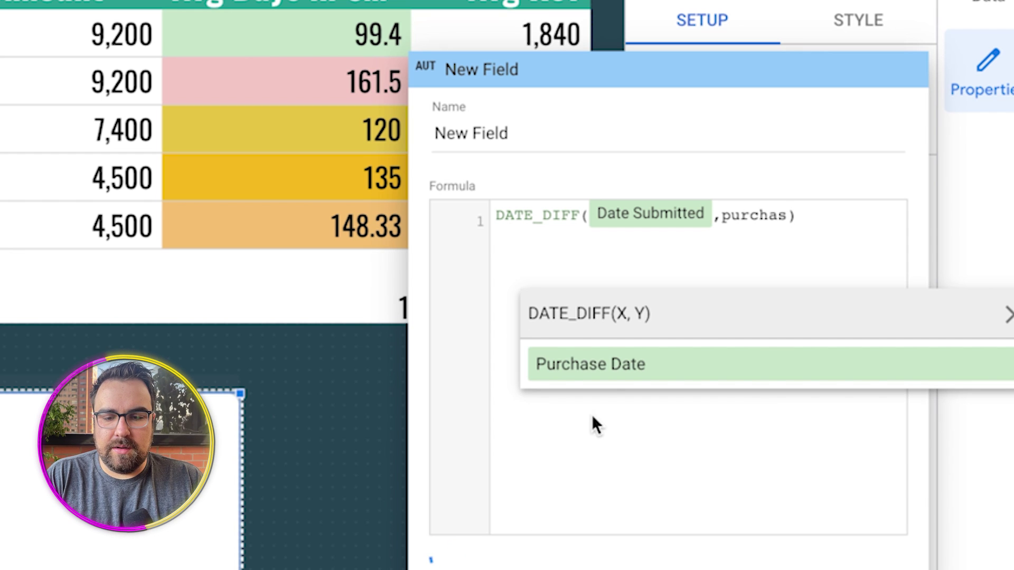
pyautogui.click(607, 356)
pyautogui.tripleClick(586, 137)
pyautogui.write('A')
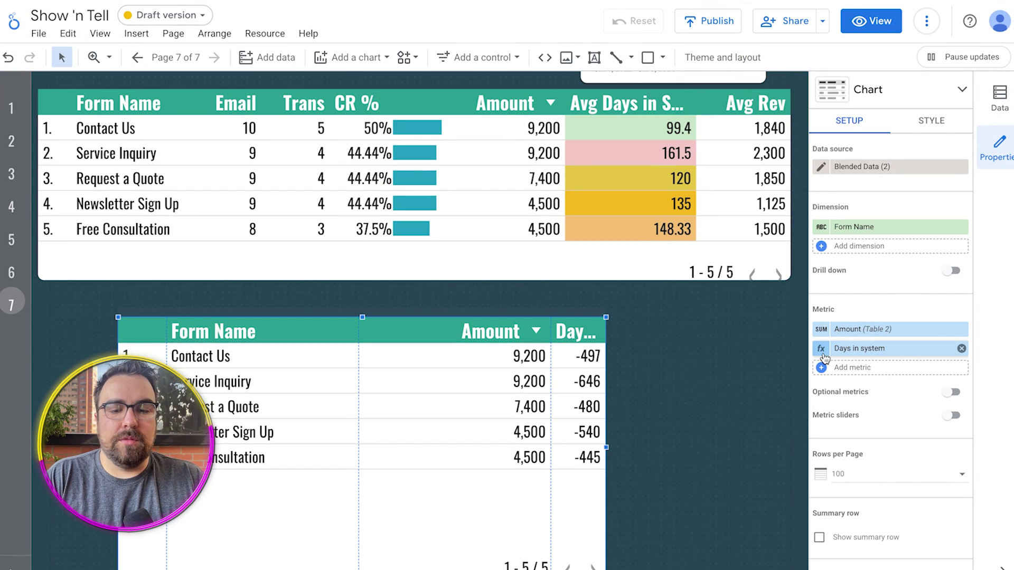
# Step: Rewrite the Days in system formula as DATE_DIFF(Purchase Date, Date Submitted), averaged
pyautogui.click(822, 351)
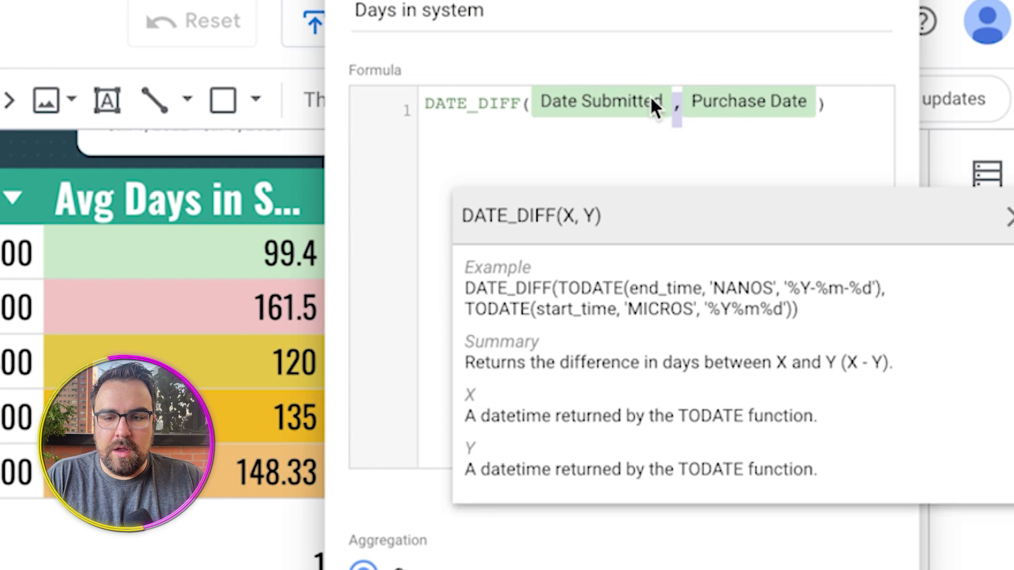
pyautogui.moveTo(651, 96); pyautogui.dragTo(532, 96)
pyautogui.press('BackSpace')
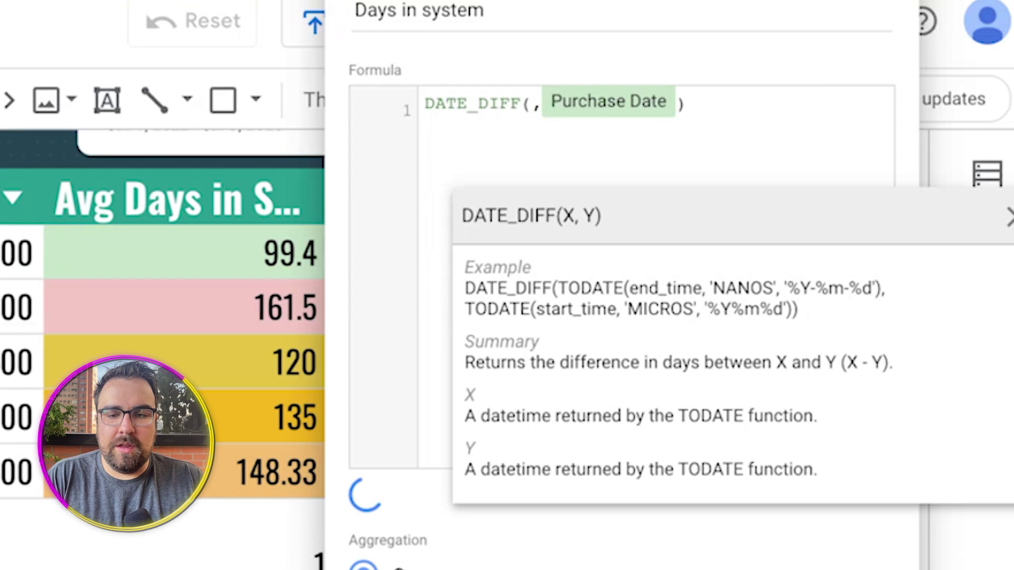
pyautogui.press('BackSpace')
pyautogui.click(665, 102)
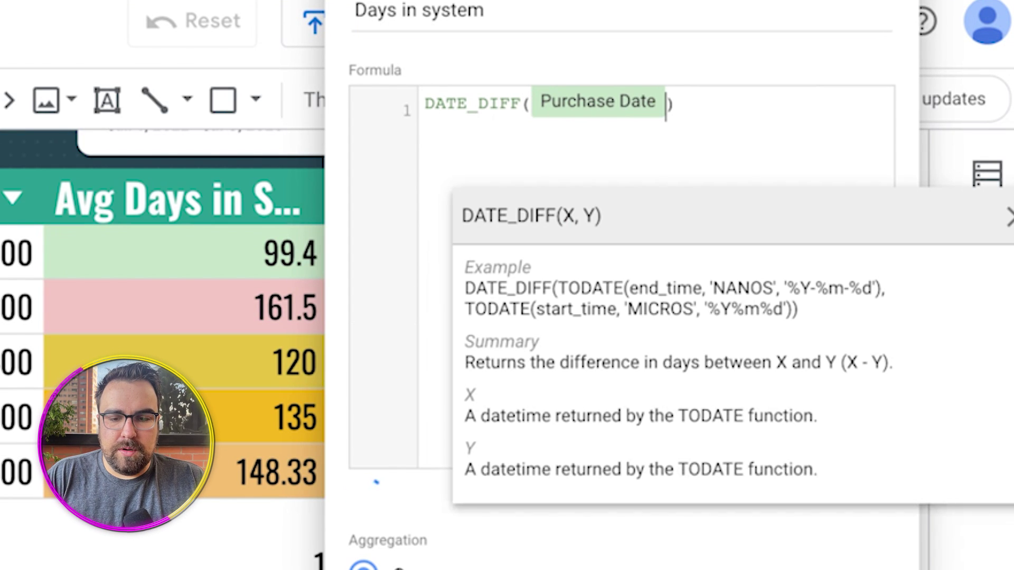
pyautogui.write(', date sub')
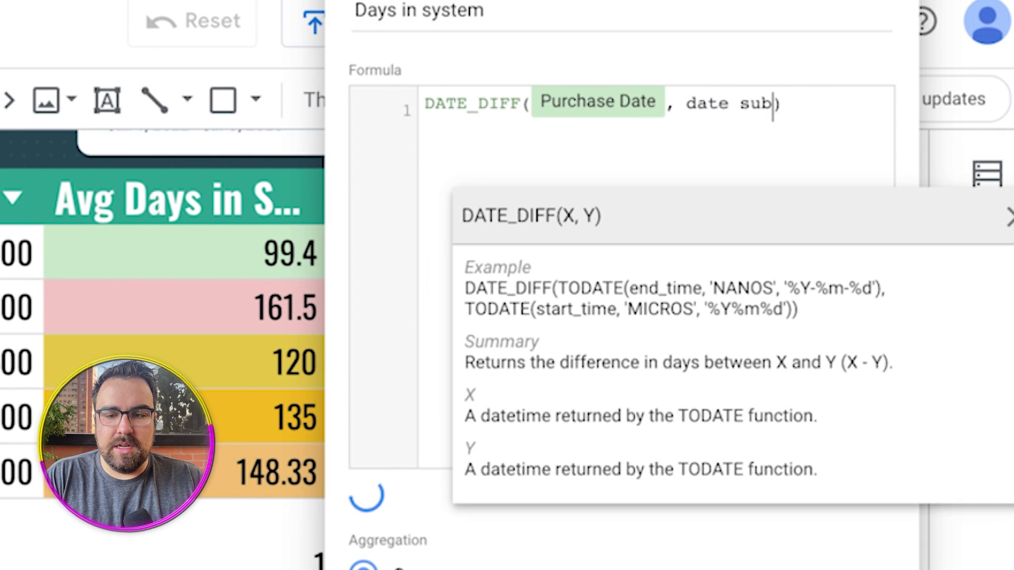
pyautogui.write('mite')
pyautogui.press('BackSpace')
pyautogui.press('Return')
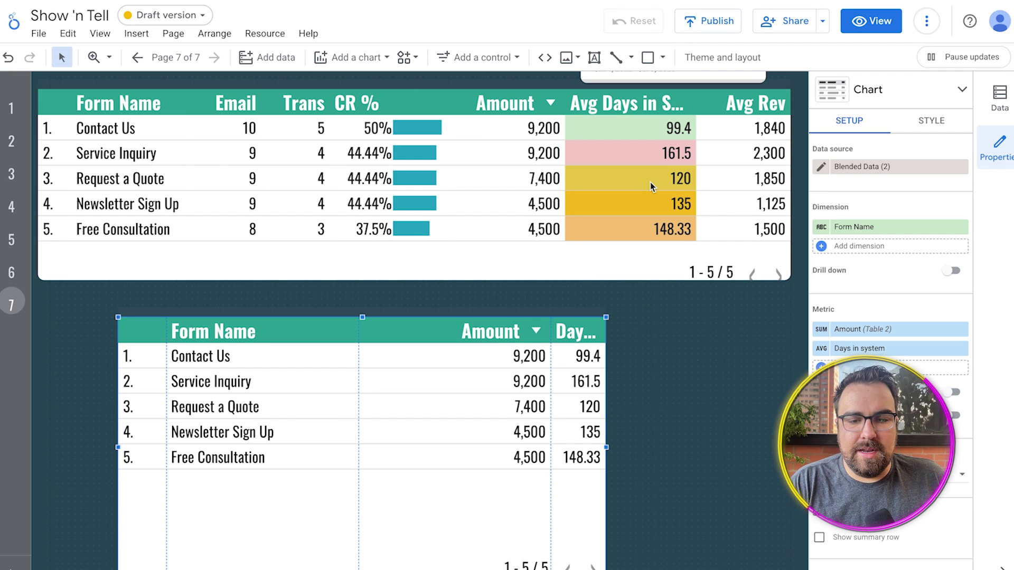
pyautogui.click(651, 186)
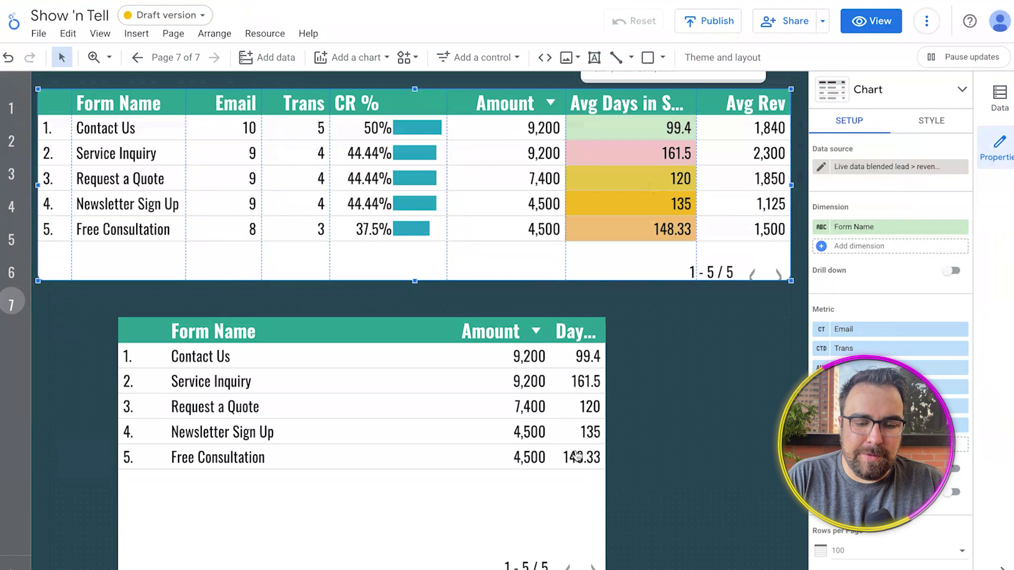
# Step: Widen the lower table further and move it slightly up and left under the main table
pyautogui.click(612, 446)
pyautogui.click(600, 450)
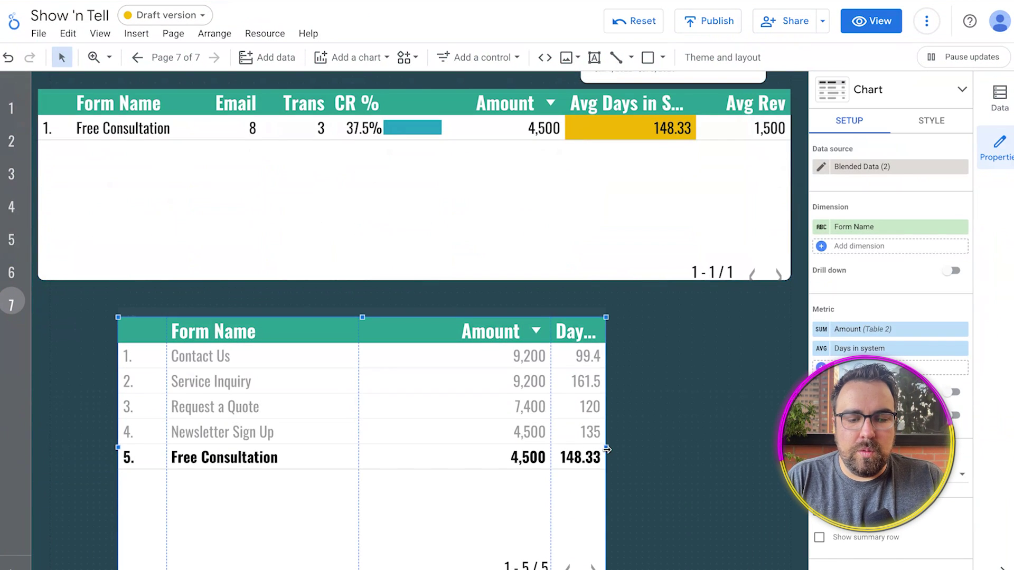
pyautogui.moveTo(607, 449); pyautogui.dragTo(710, 449)
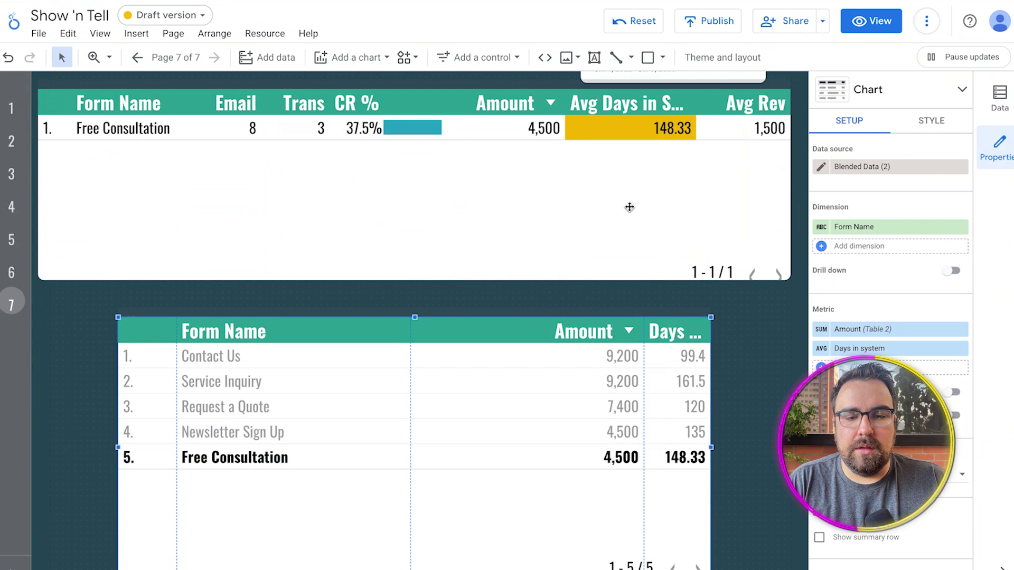
pyautogui.click(604, 457)
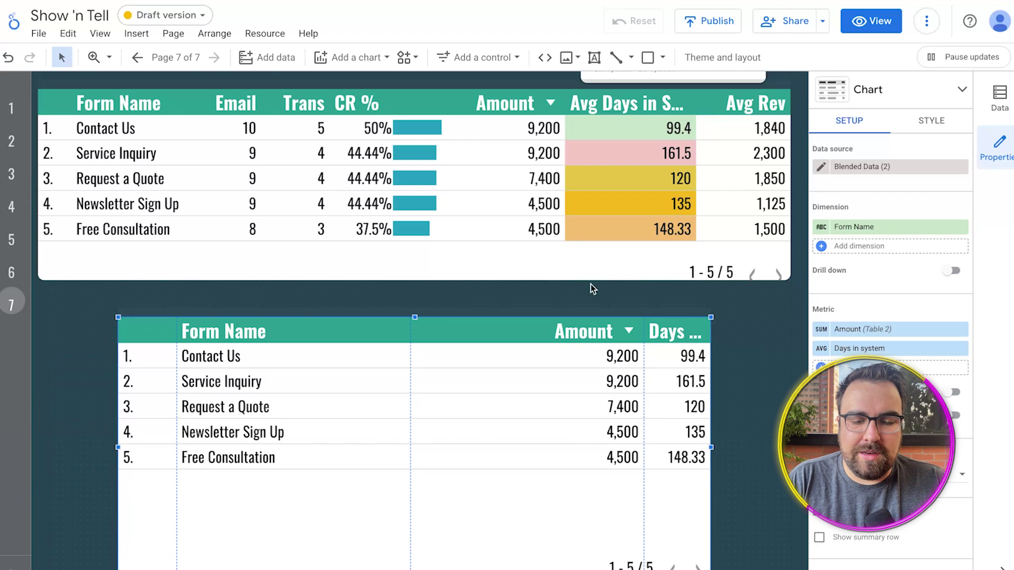
pyautogui.moveTo(543, 391); pyautogui.dragTo(519, 379)
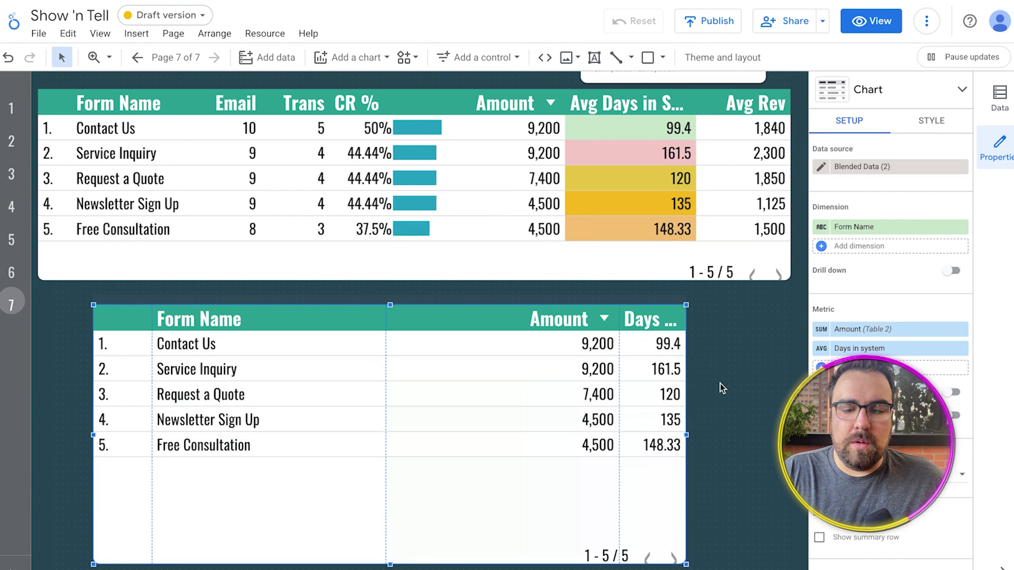
# Step: Delete the lower table's old Avg Days in System conditional formatting rule
pyautogui.click(931, 123)
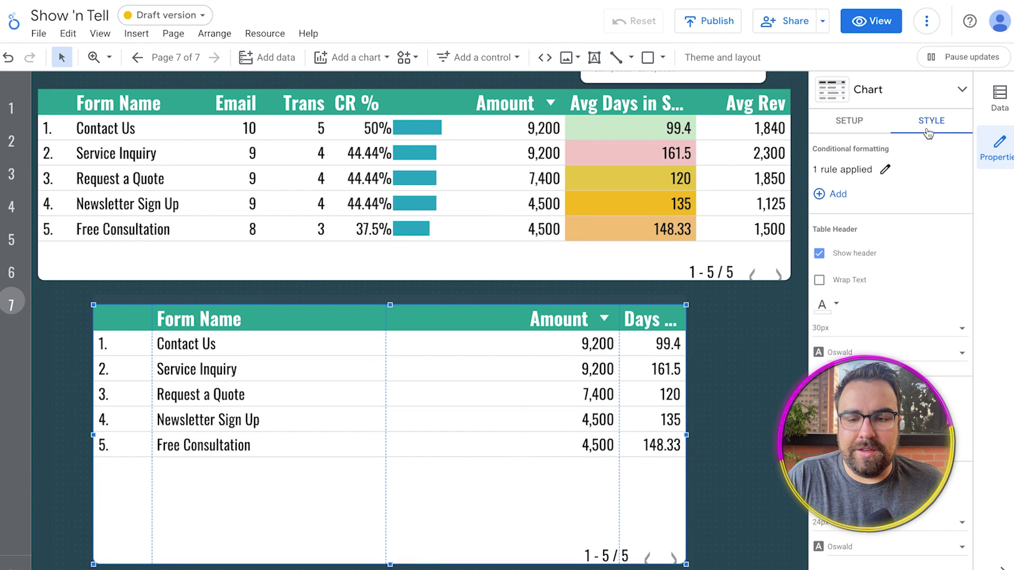
pyautogui.click(605, 455)
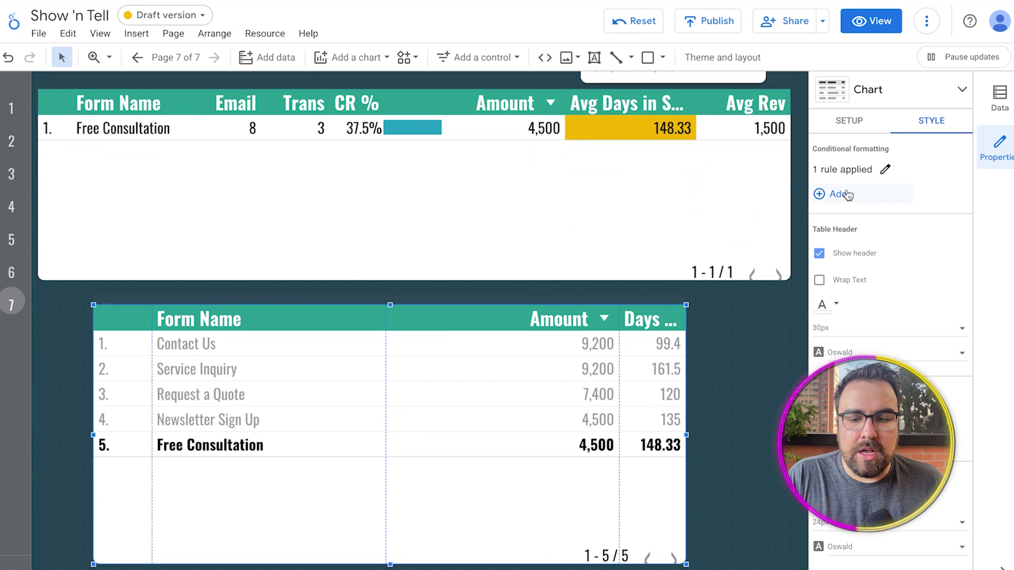
pyautogui.click(891, 171)
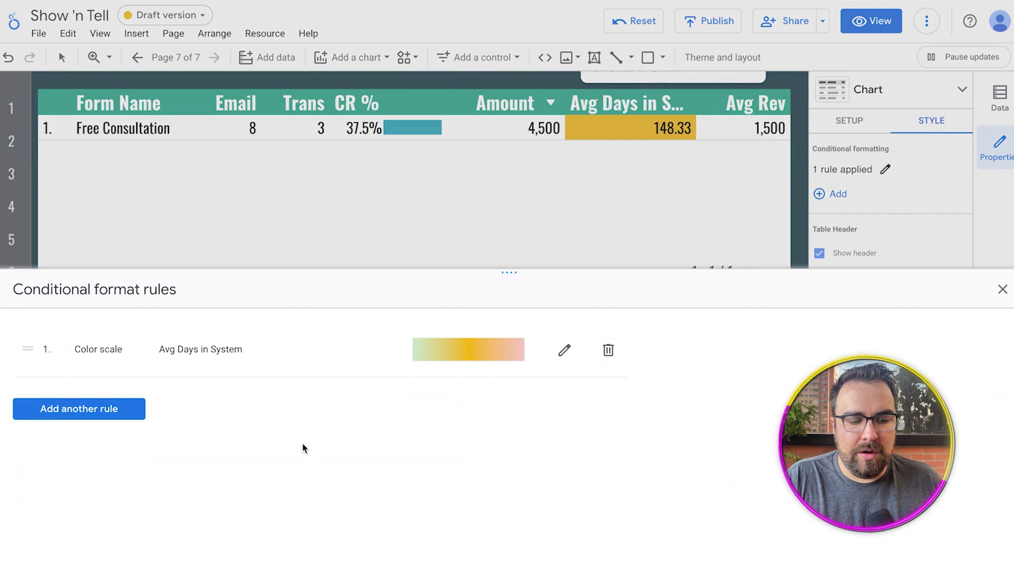
pyautogui.click(608, 351)
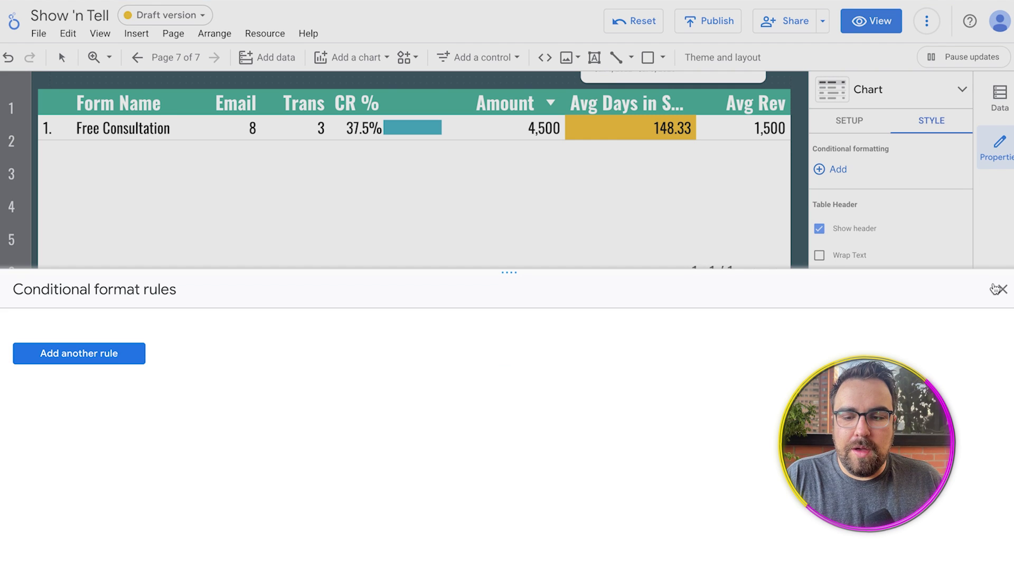
pyautogui.click(1001, 290)
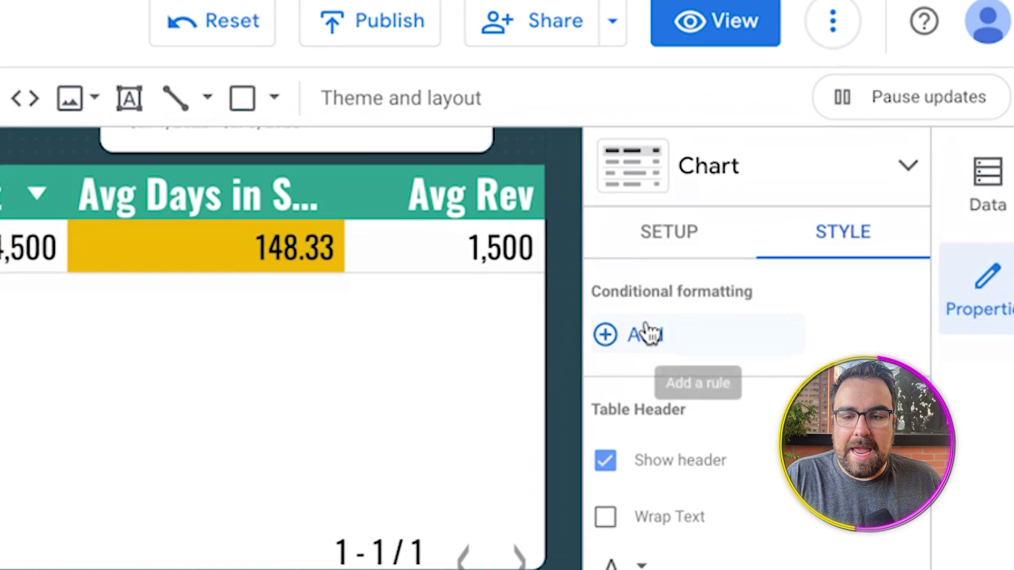
# Step: Add a new colour scale formatting rule based on Days in system
pyautogui.click(645, 334)
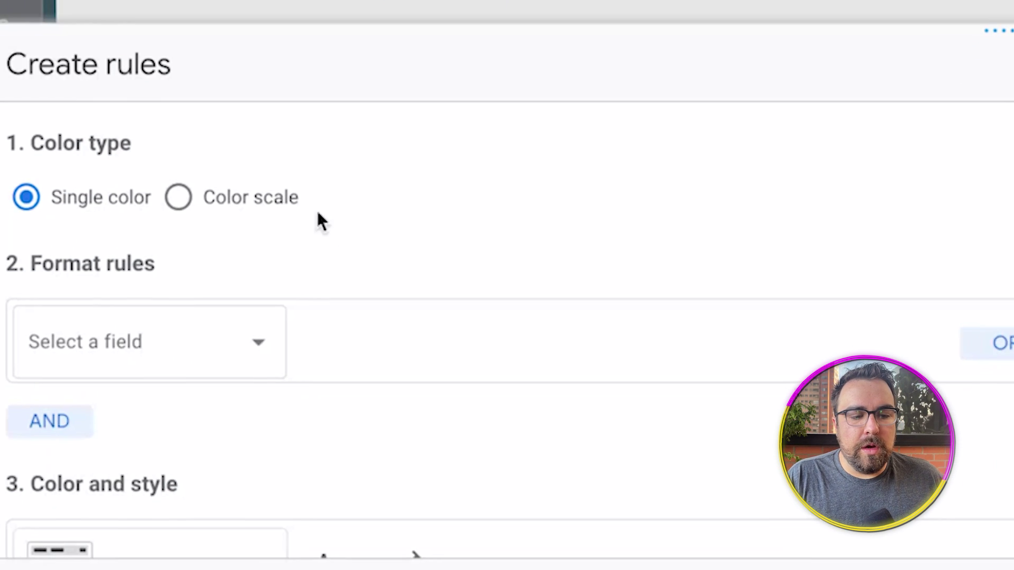
pyautogui.click(239, 199)
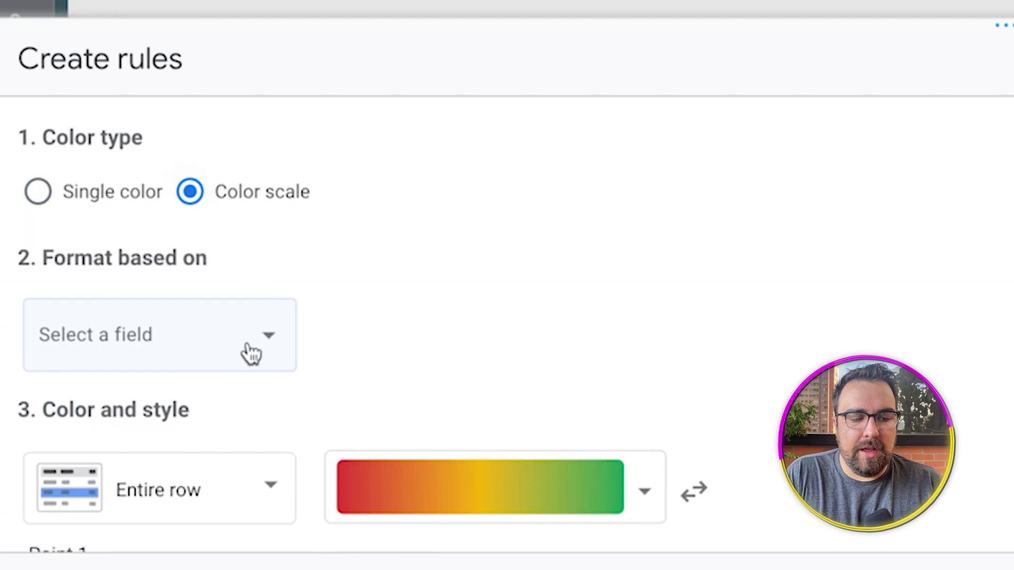
pyautogui.click(237, 356)
pyautogui.click(230, 381)
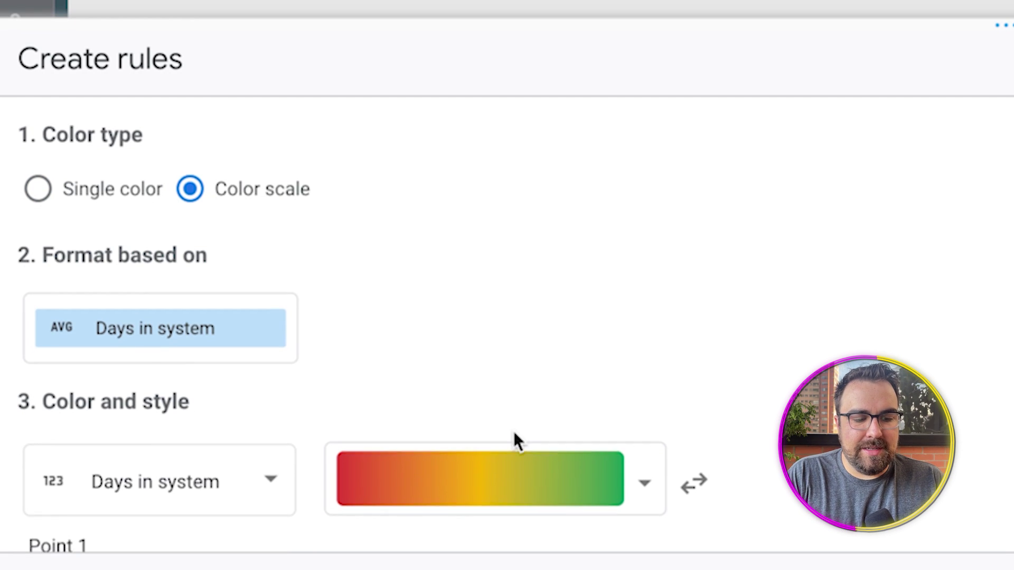
pyautogui.scroll(-5, 514, 439)
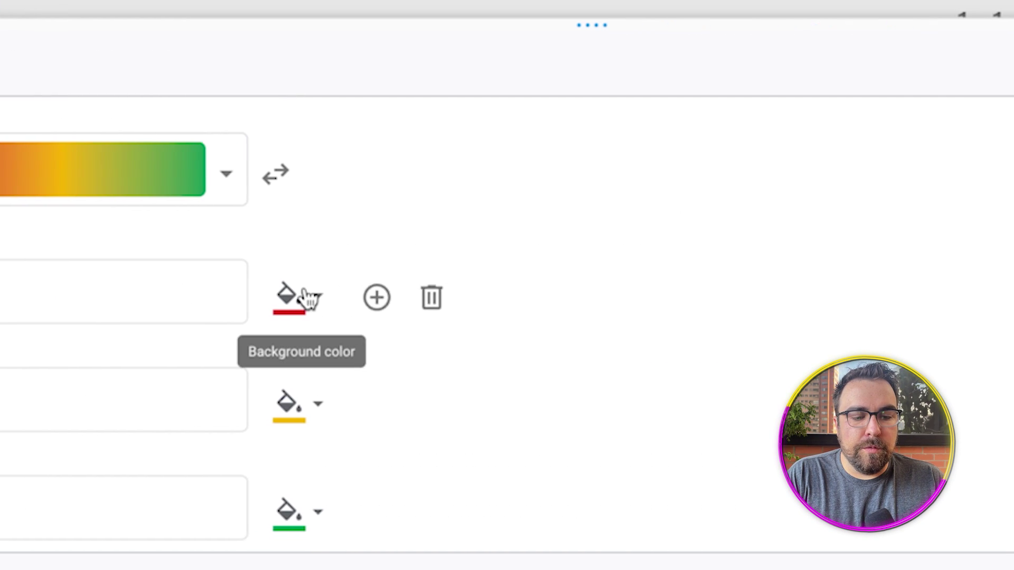
# Step: Set the scale's lowest point to teal and highest to light pink, keeping 50 and 100 percent
pyautogui.click(704, 295)
pyautogui.click(445, 511)
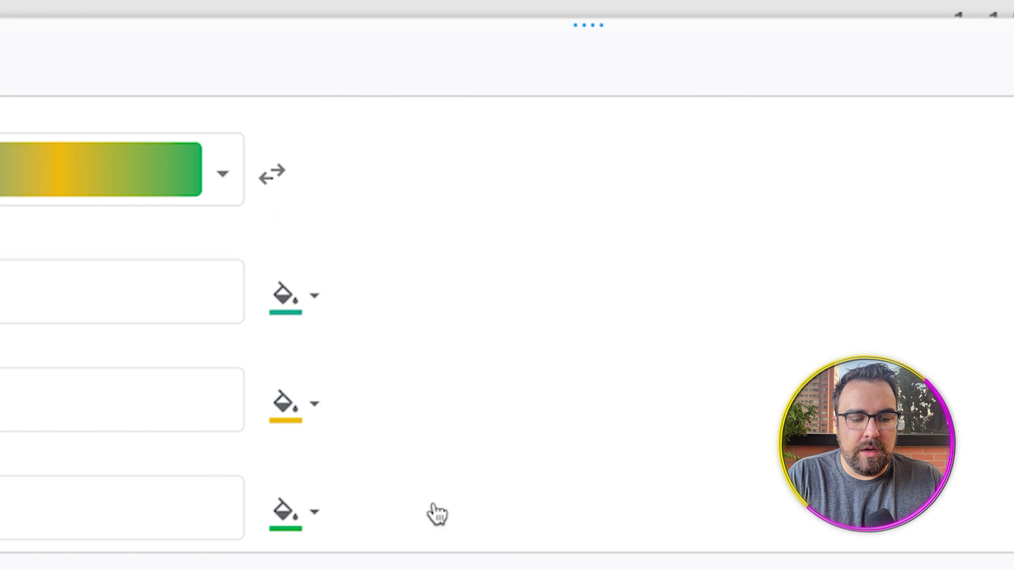
pyautogui.click(306, 510)
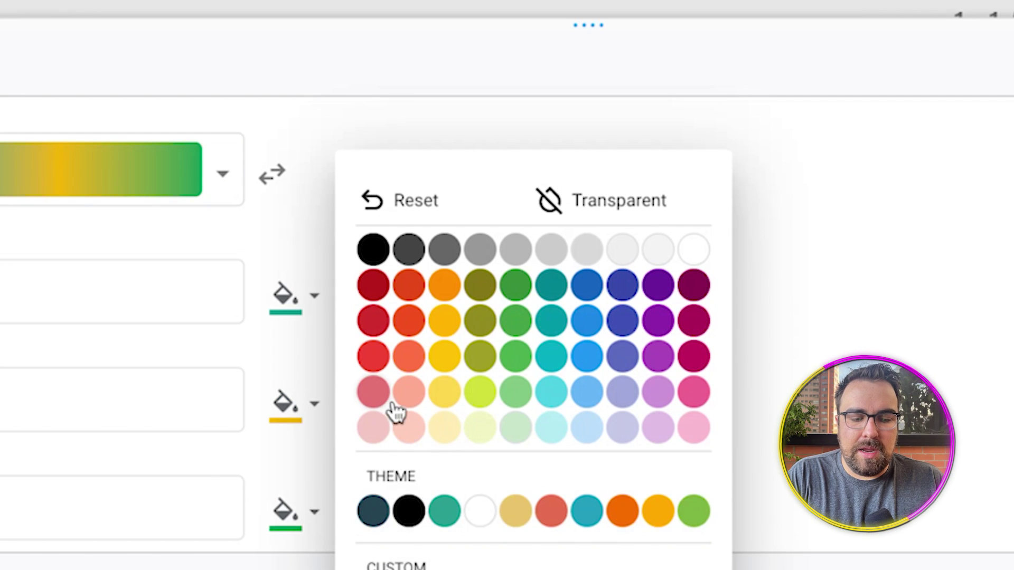
pyautogui.click(694, 427)
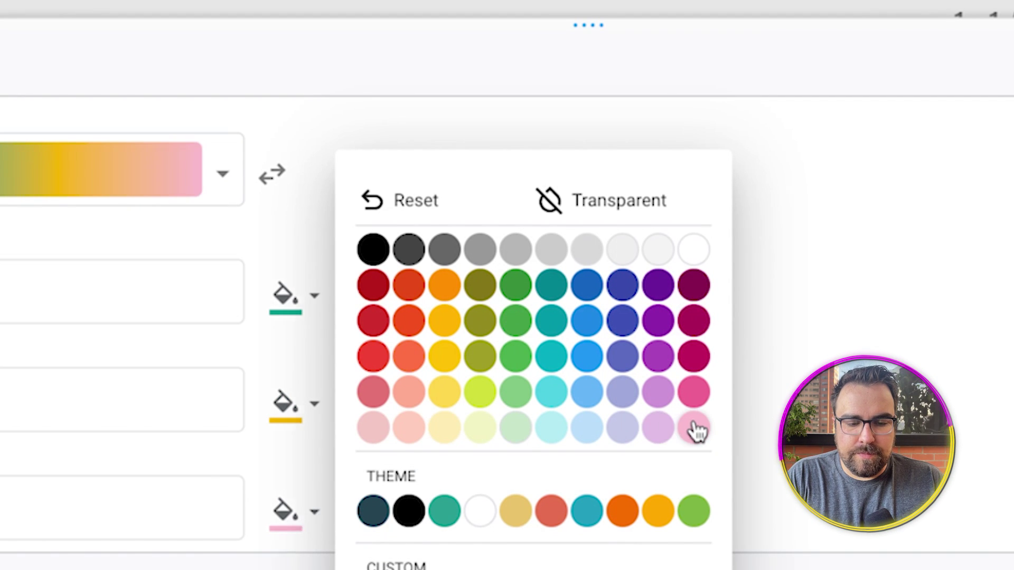
pyautogui.click(570, 398)
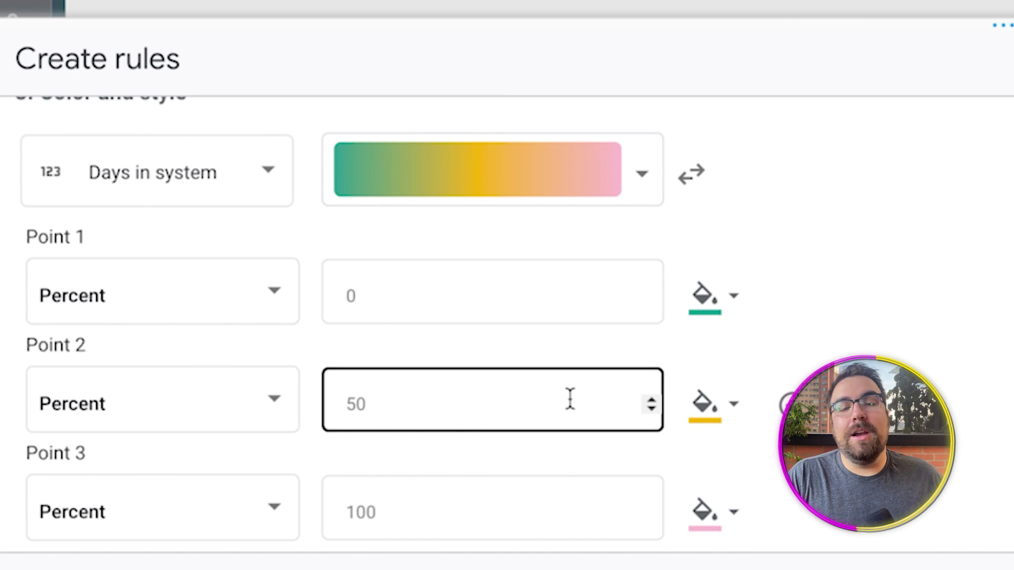
pyautogui.click(404, 502)
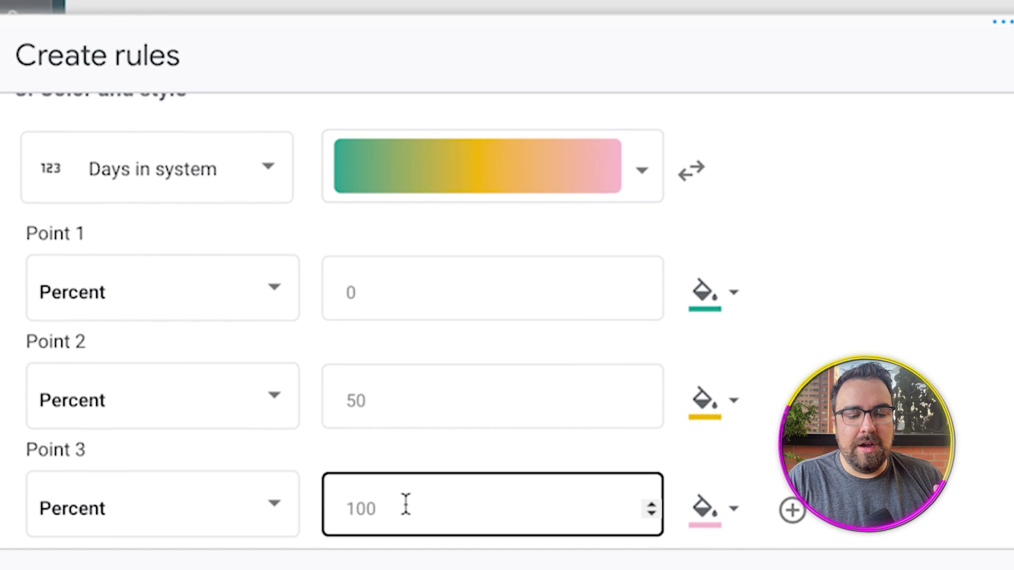
pyautogui.click(531, 366)
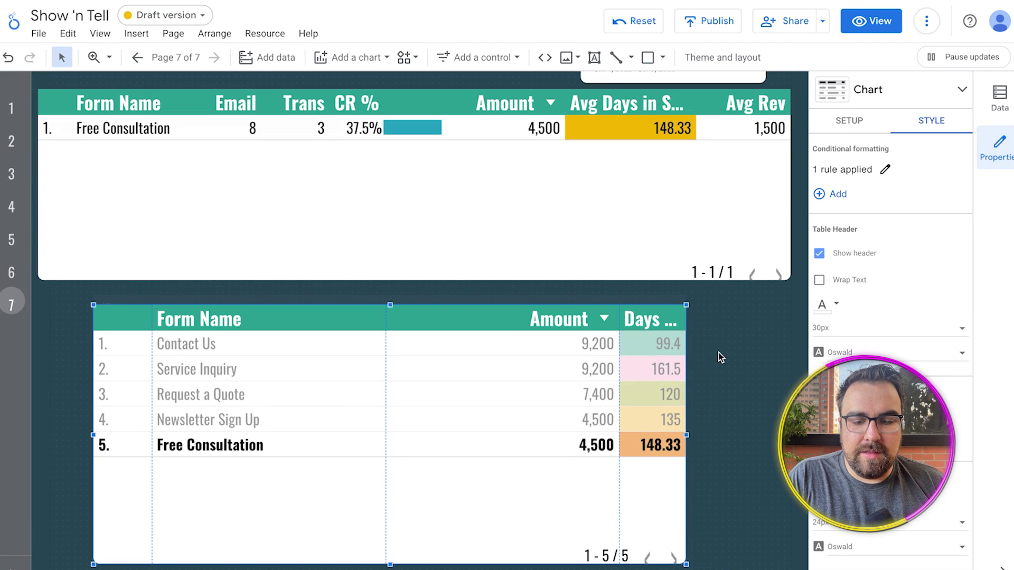
pyautogui.click(699, 357)
# Step: Reset the Free Consultation filter and shorten the second table to fit its rows
pyautogui.click(644, 24)
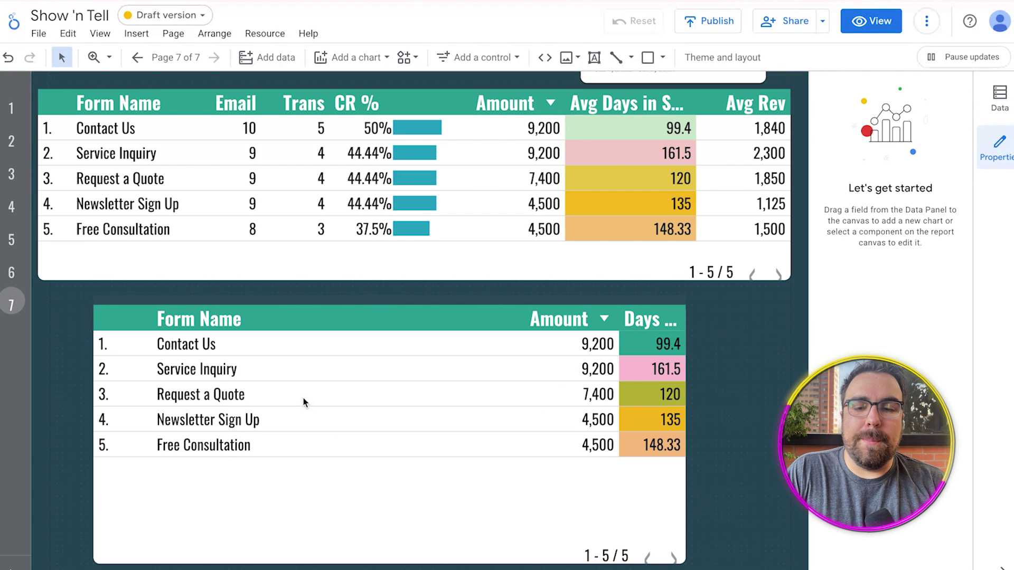
pyautogui.click(362, 454)
pyautogui.scroll(-2, 418, 470)
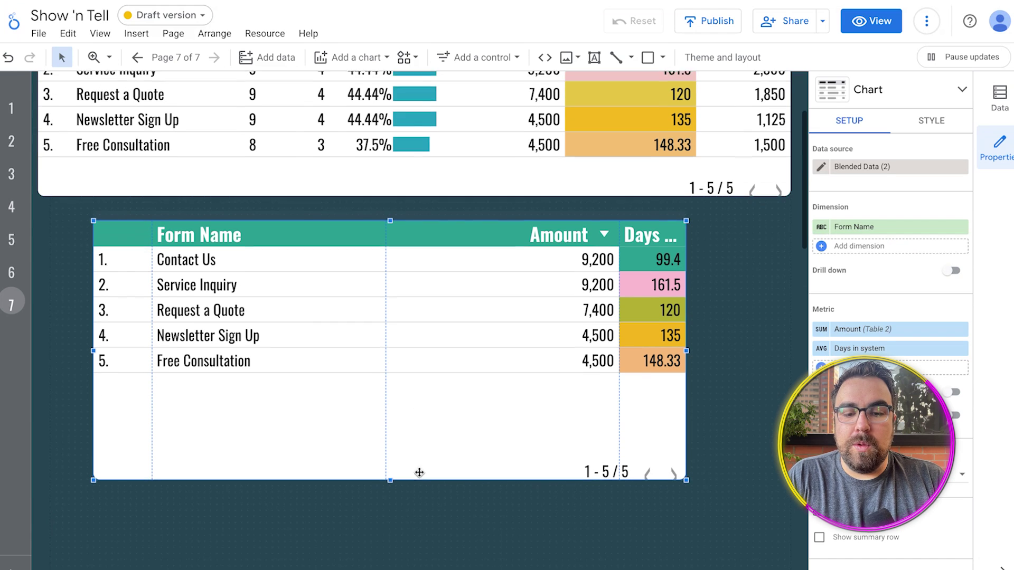
pyautogui.moveTo(390, 476); pyautogui.dragTo(390, 428)
pyautogui.scroll(1, 473, 299)
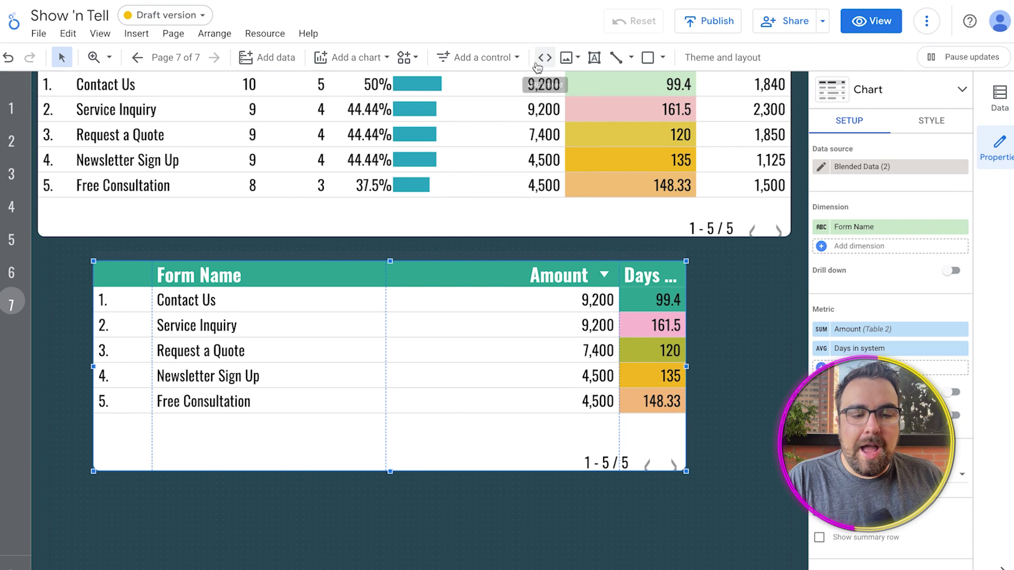
pyautogui.scroll(2, 520, 127)
pyautogui.scroll(-1, 522, 129)
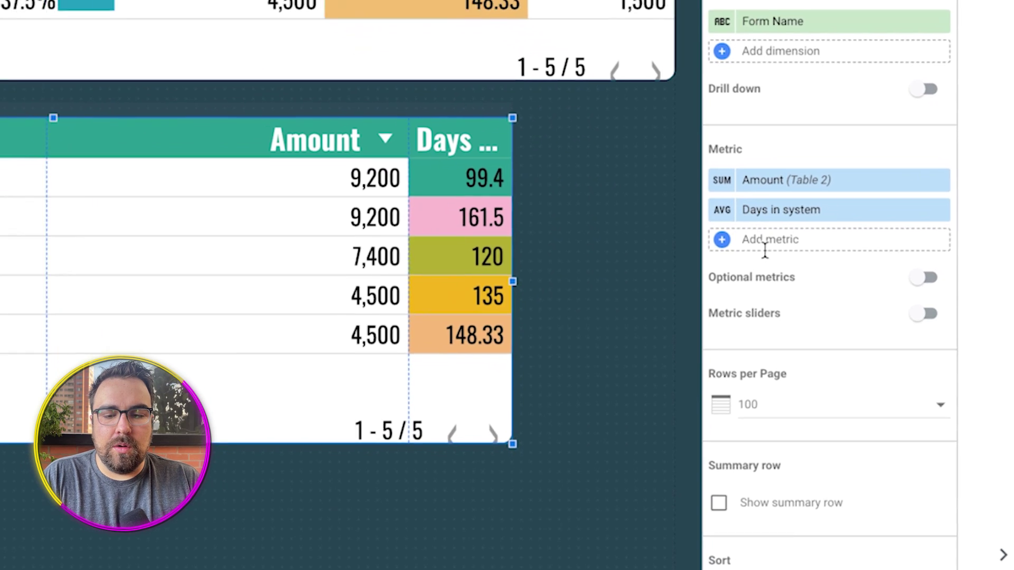
pyautogui.click(765, 248)
# Step: Add distinct-count metrics for Email and Transaction ID to the lower table
pyautogui.write('em')
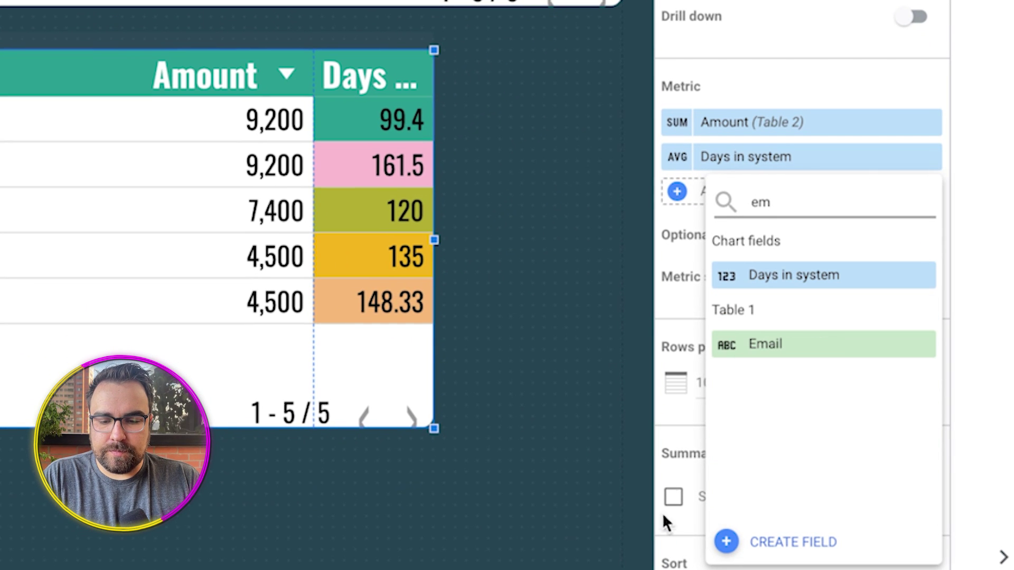
pyautogui.click(818, 344)
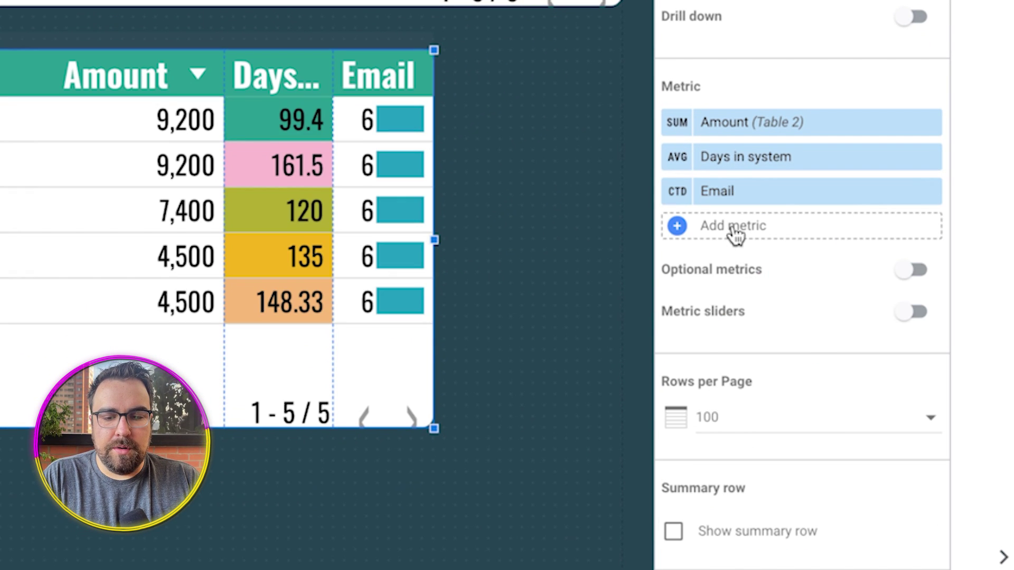
pyautogui.click(732, 228)
pyautogui.write('tran')
pyautogui.click(779, 296)
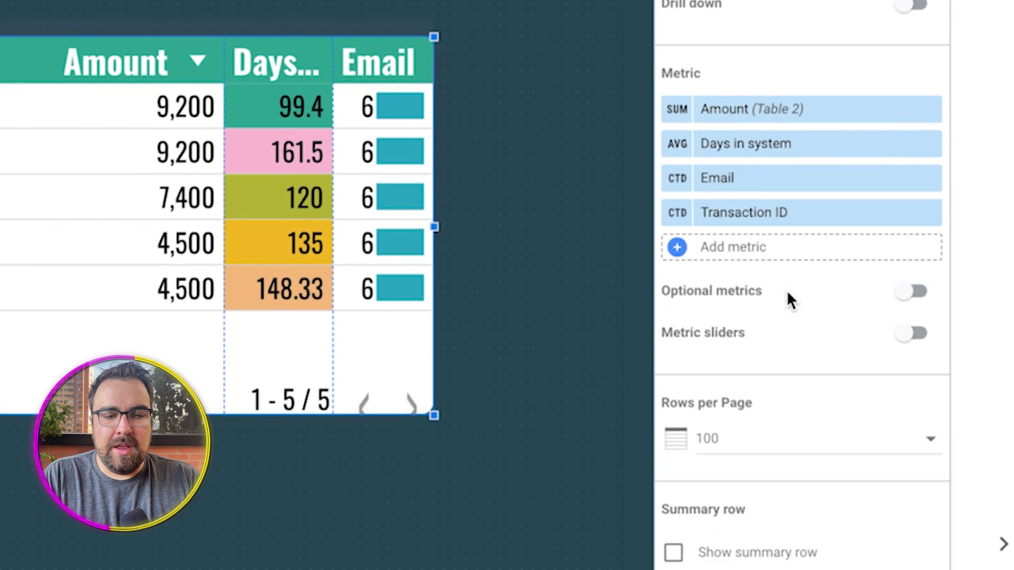
# Step: Start a calculated metric with COUNT_DISTINCT(Transaction ID) as the numerator
pyautogui.click(768, 257)
pyautogui.click(792, 549)
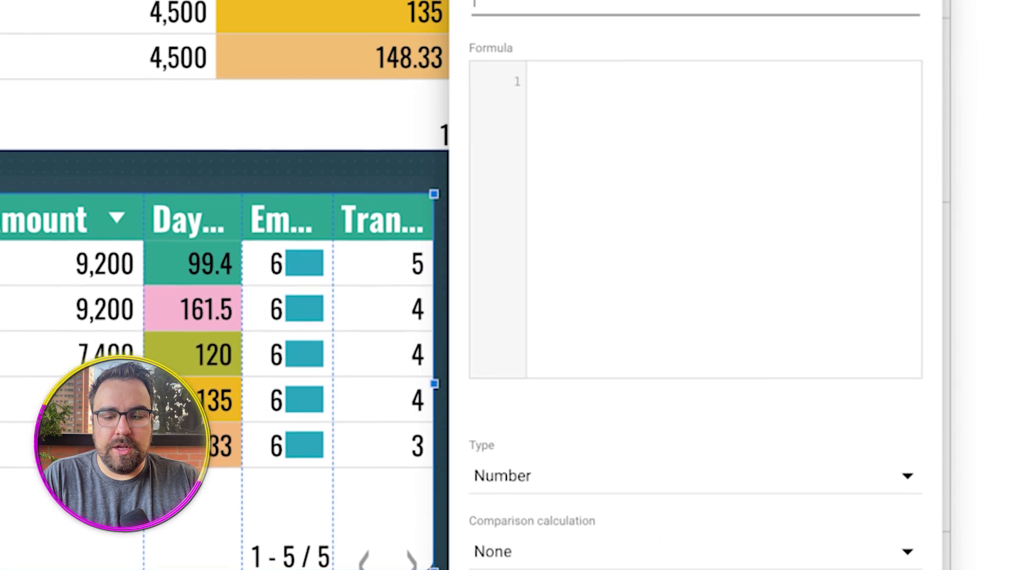
pyautogui.write('count')
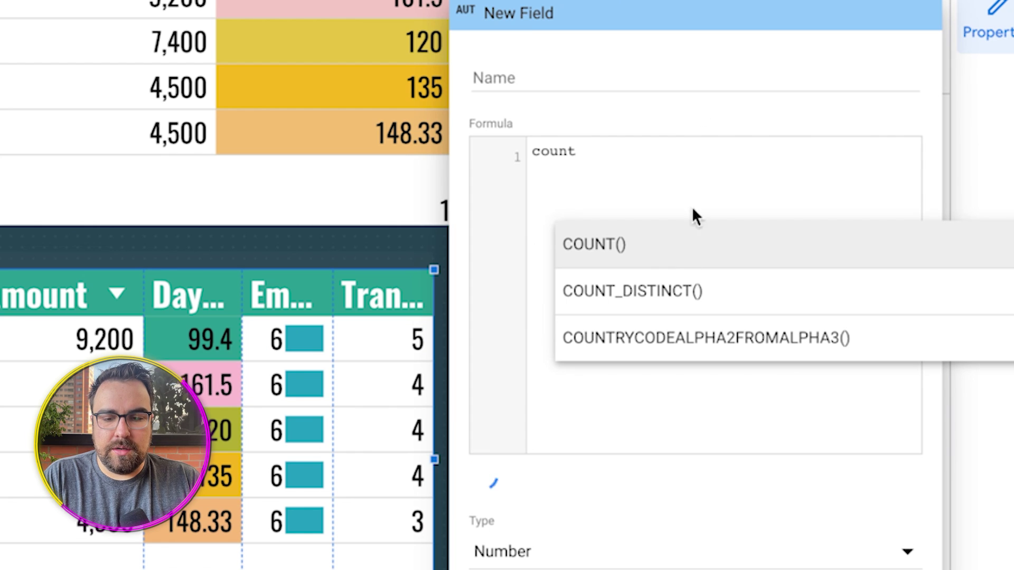
pyautogui.click(684, 290)
pyautogui.write('tr')
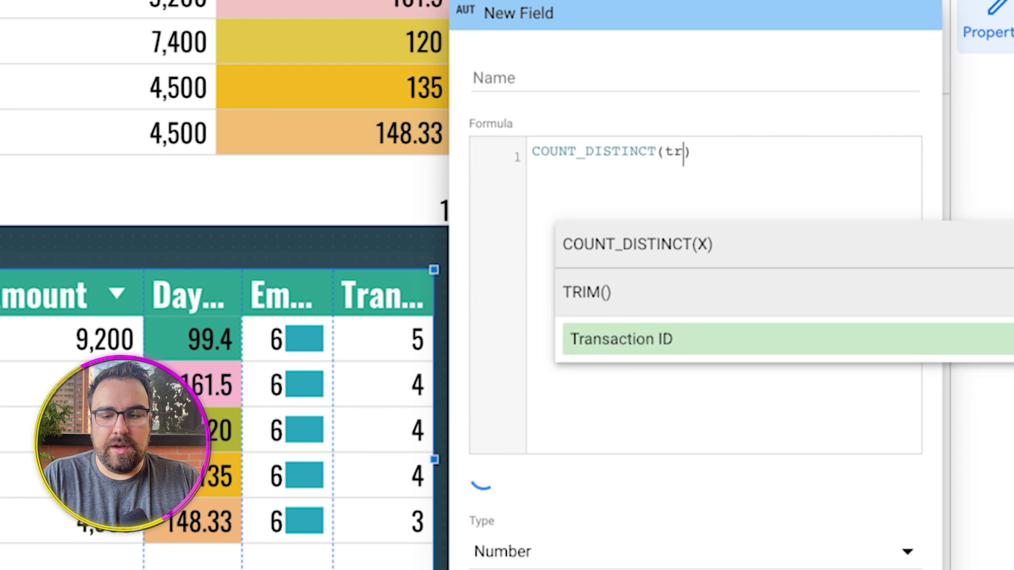
pyautogui.write('an')
pyautogui.click(672, 309)
# Step: Divide it by COUNT_DISTINCT(Email), fix the function name, and apply the field
pyautogui.write('/count')
pyautogui.click(748, 291)
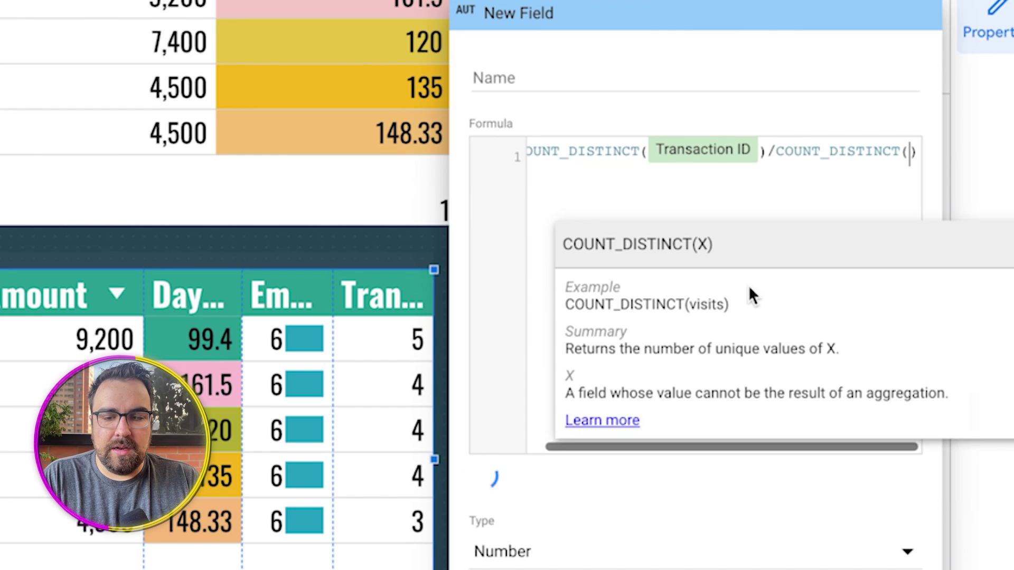
pyautogui.write('em')
pyautogui.press('Return')
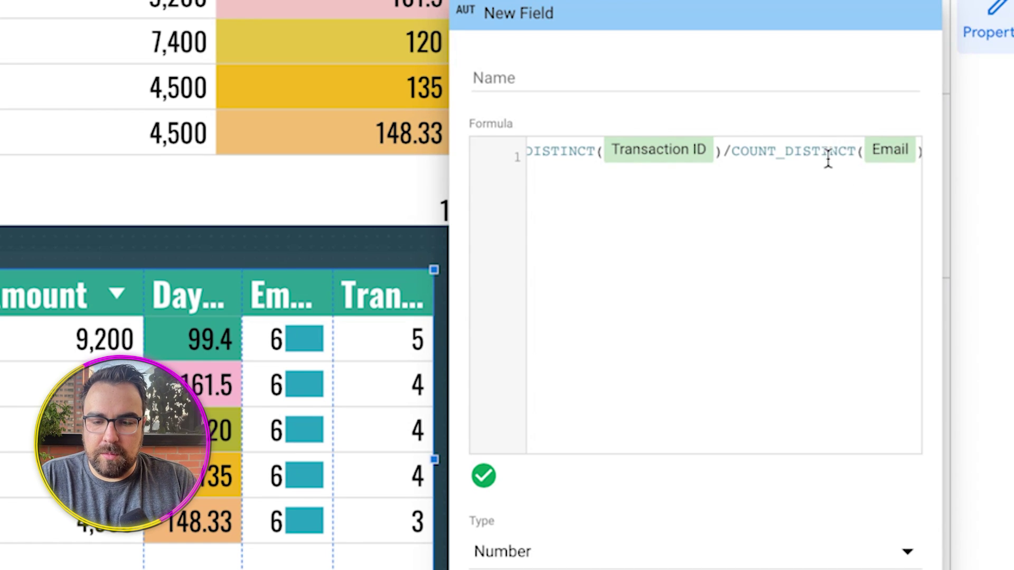
pyautogui.click(858, 159)
pyautogui.press('BackSpace')
pyautogui.press('BackSpace')
pyautogui.press('BackSpace')
pyautogui.press('BackSpace')
pyautogui.write('i')
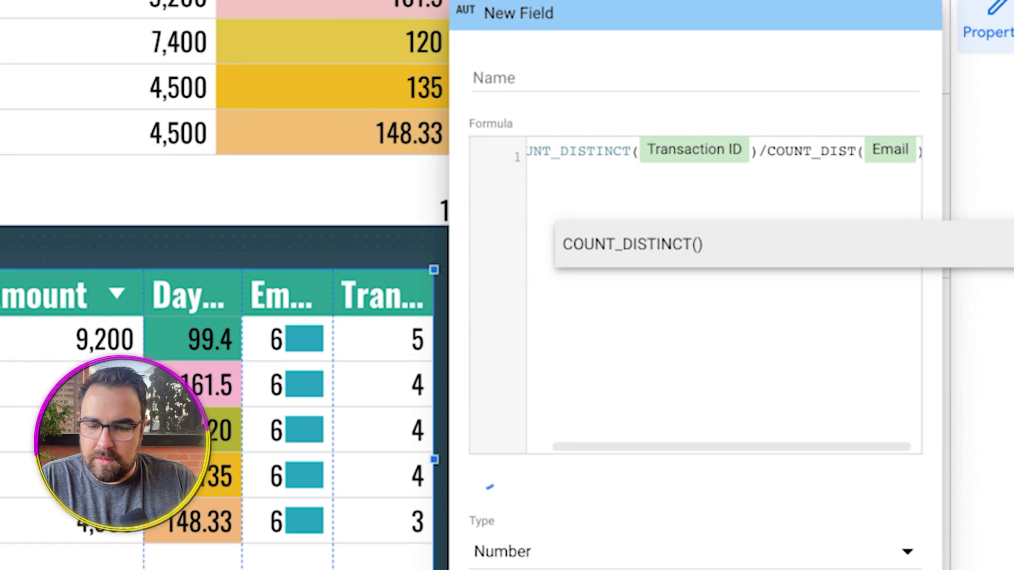
pyautogui.press('Return')
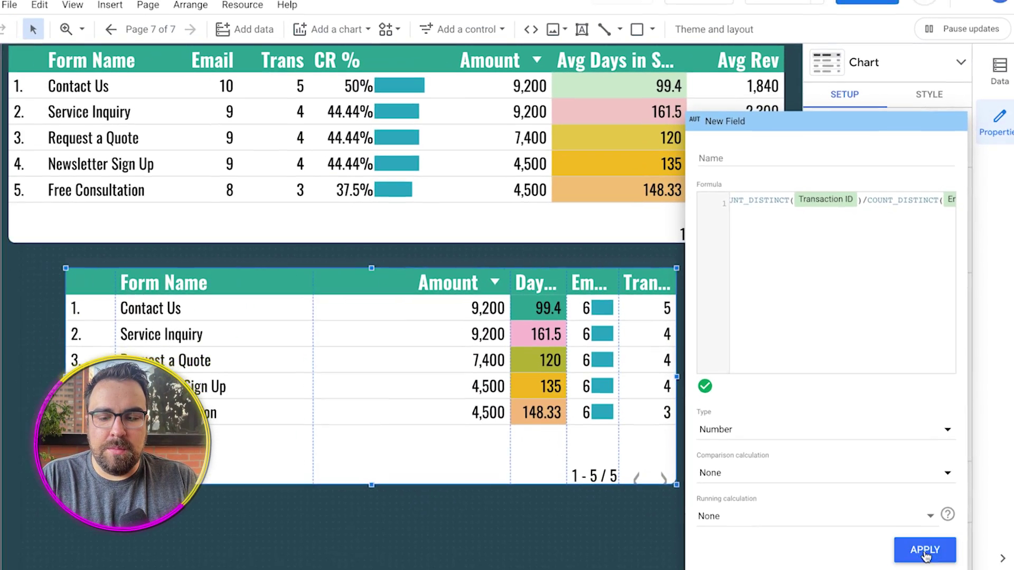
pyautogui.click(925, 543)
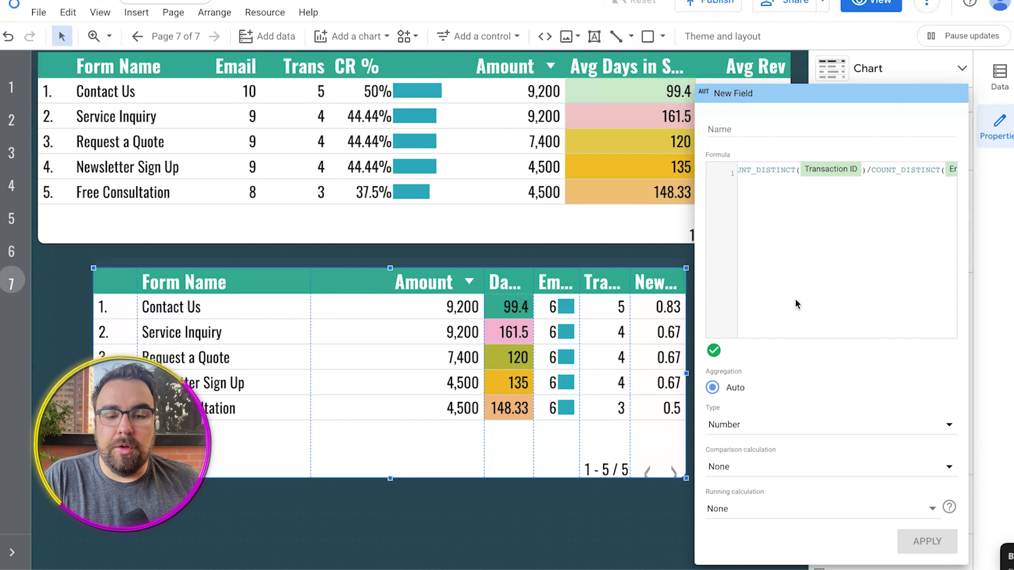
pyautogui.click(625, 318)
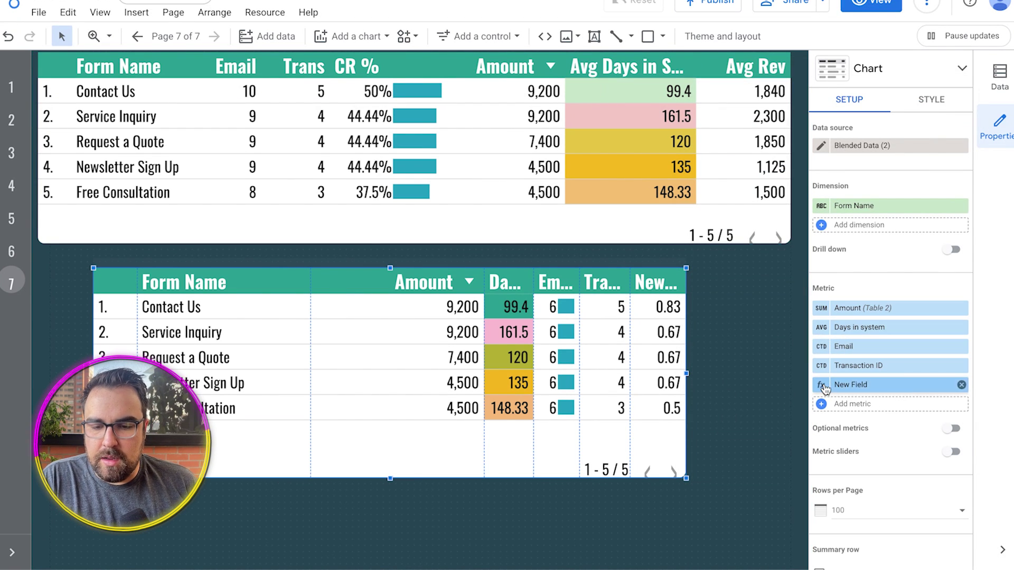
# Step: Set the New Field type to Numeric > Percent and save it
pyautogui.click(821, 385)
pyautogui.click(750, 424)
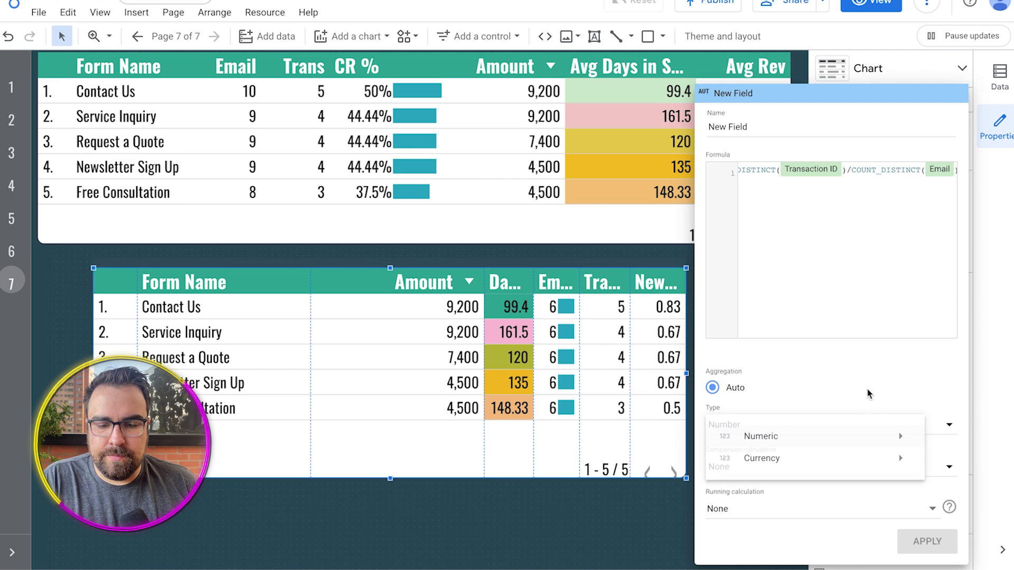
pyautogui.click(808, 391)
pyautogui.click(856, 431)
pyautogui.moveTo(856, 435)
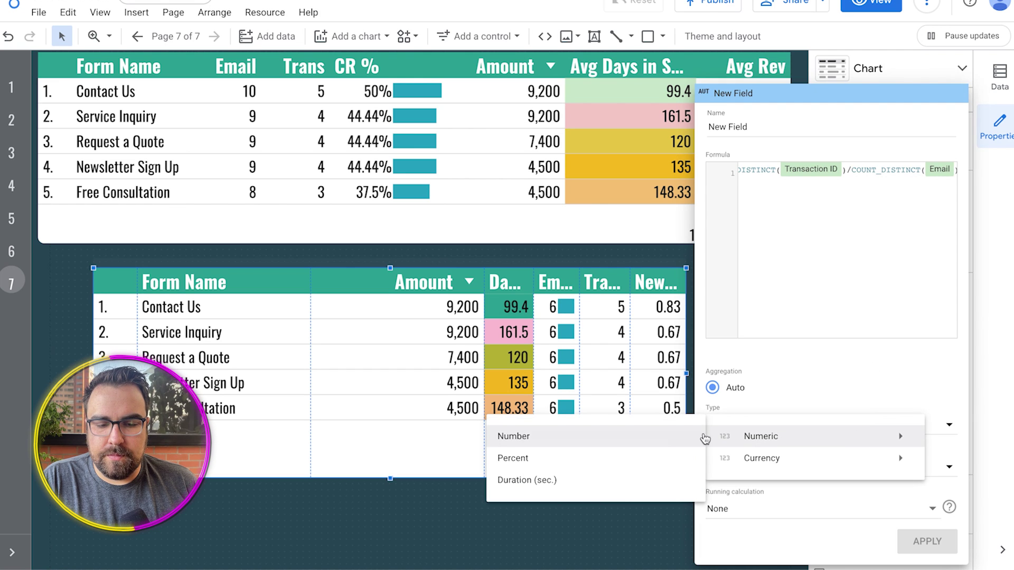
pyautogui.click(643, 459)
pyautogui.click(928, 541)
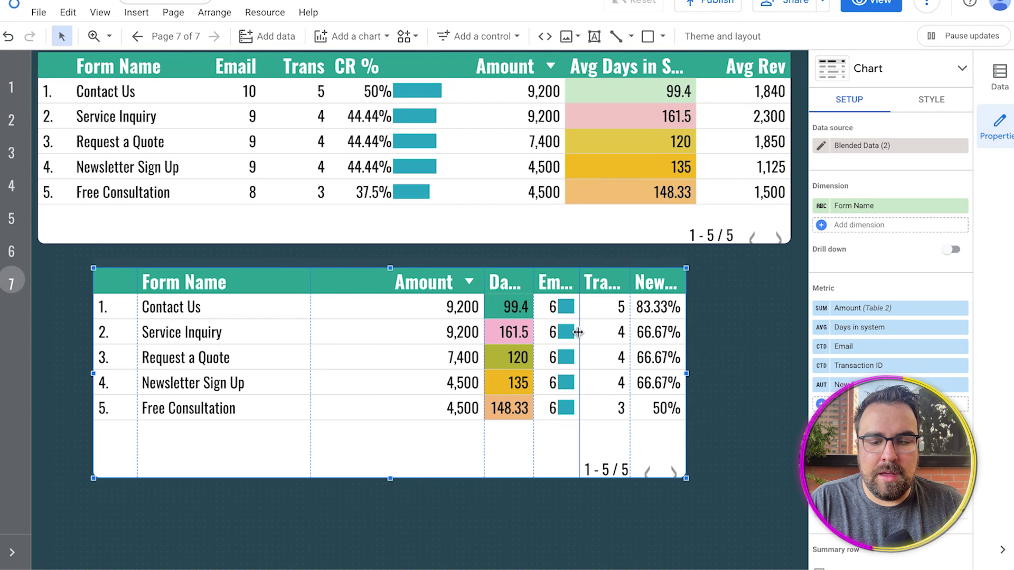
# Step: Even the lower table's column widths; rename Transaction ID 'Unique Transactions' and New Field 'Avg CR%'
pyautogui.doubleClick(578, 332)
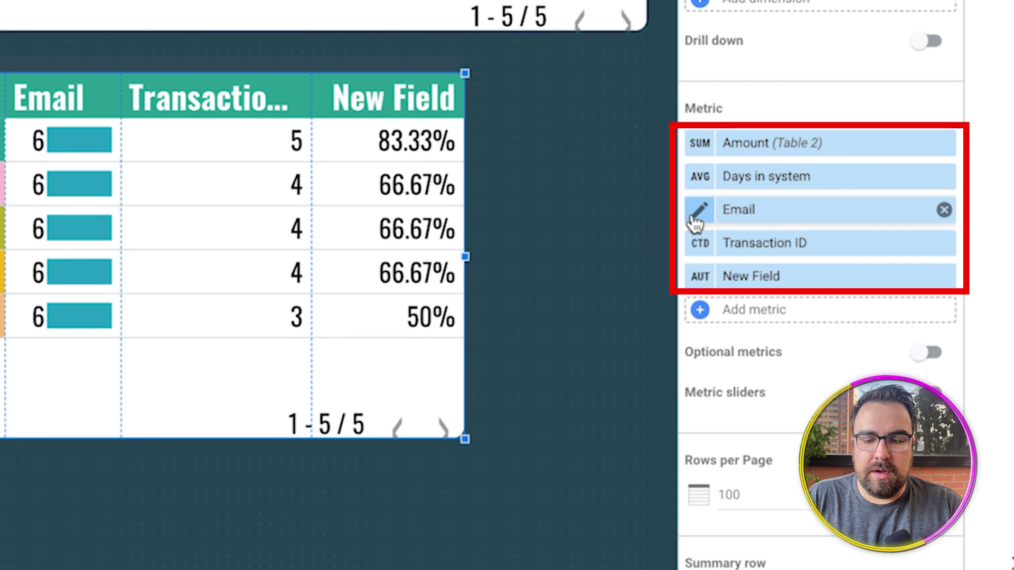
pyautogui.click(696, 244)
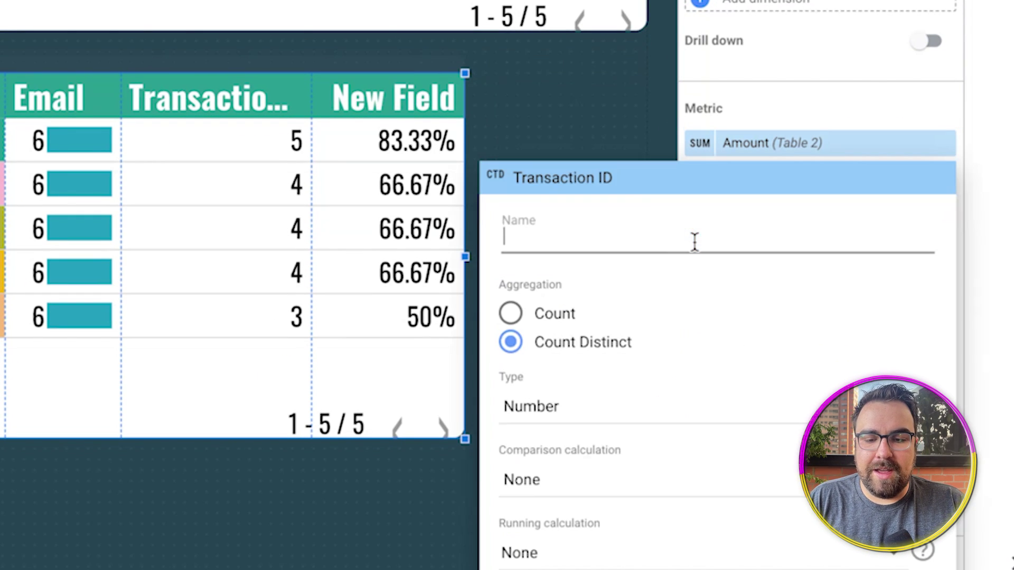
pyautogui.write('Unique Tr')
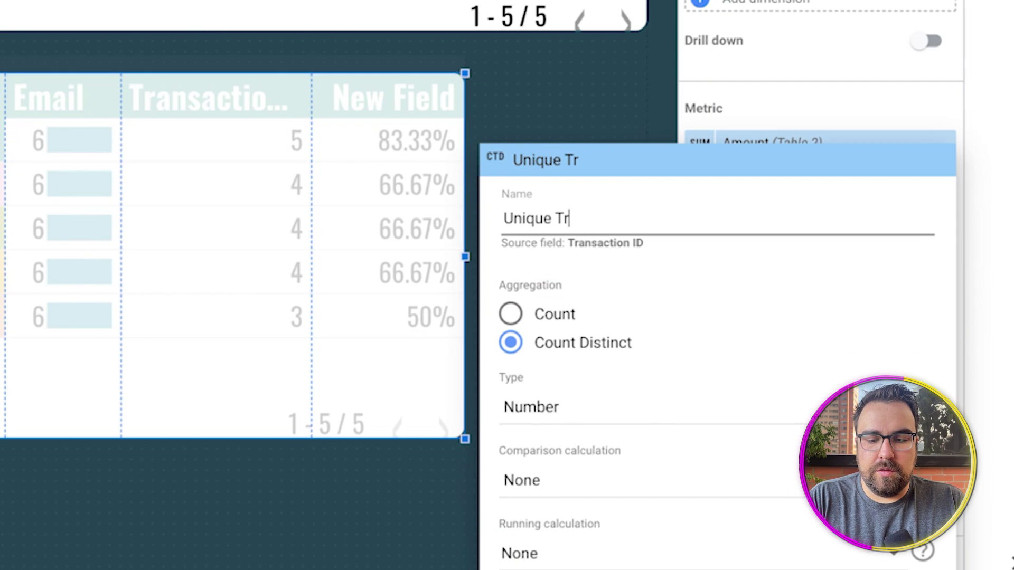
pyautogui.write('ansactions')
pyautogui.click(598, 50)
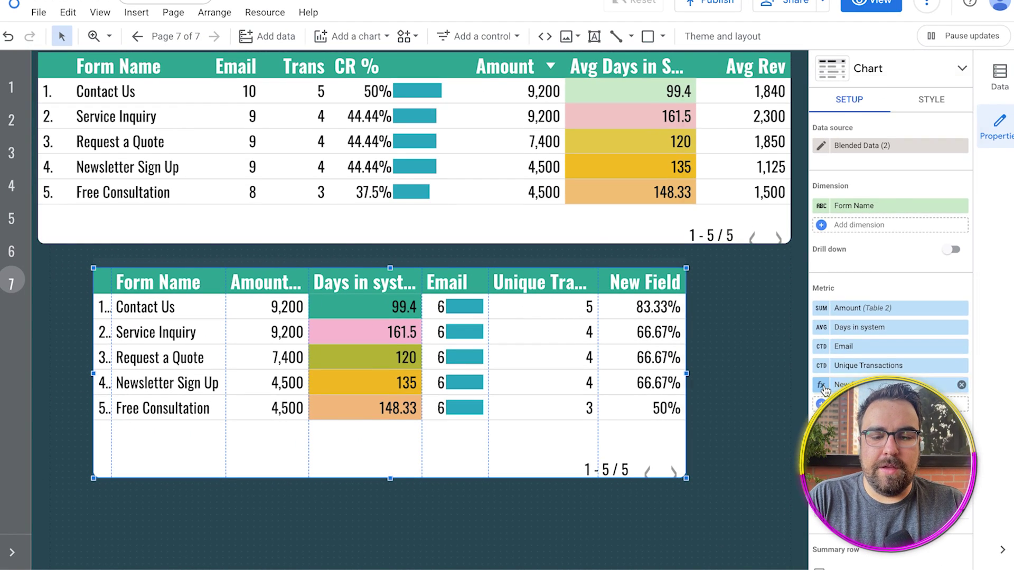
pyautogui.click(822, 387)
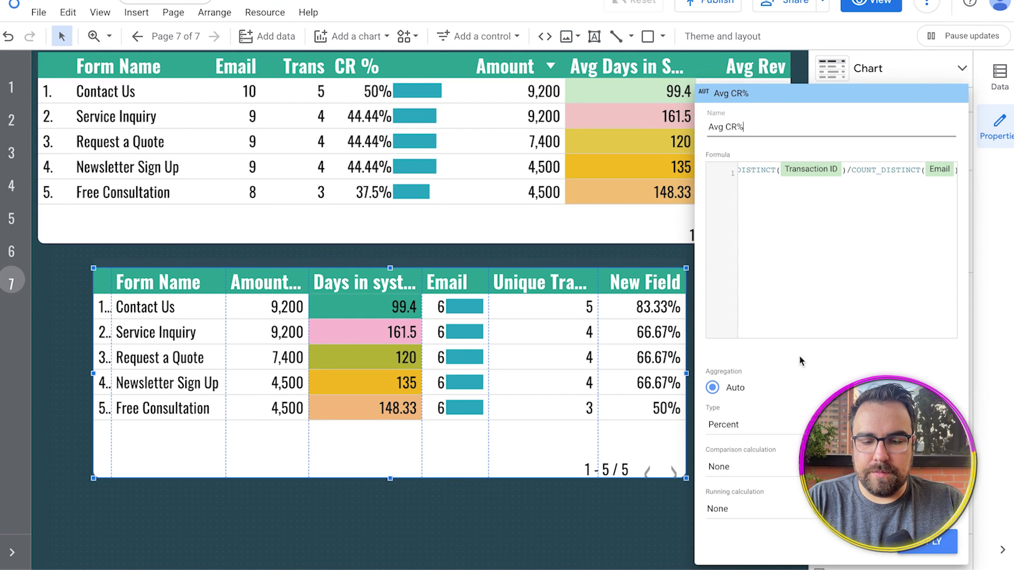
pyautogui.click(580, 538)
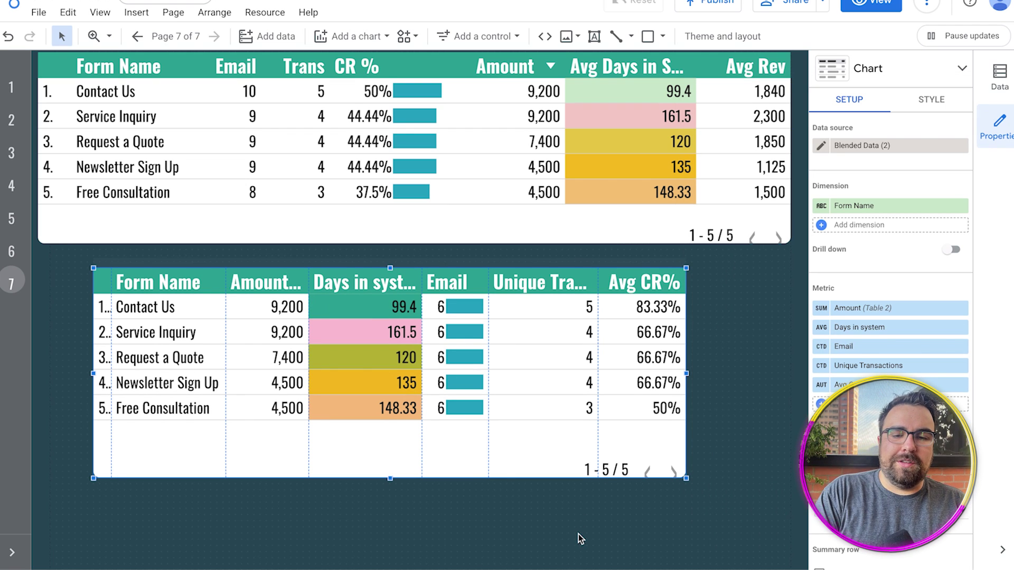
# Step: Add a table below the form table using the Email Test - Purchases data source
pyautogui.click(475, 36)
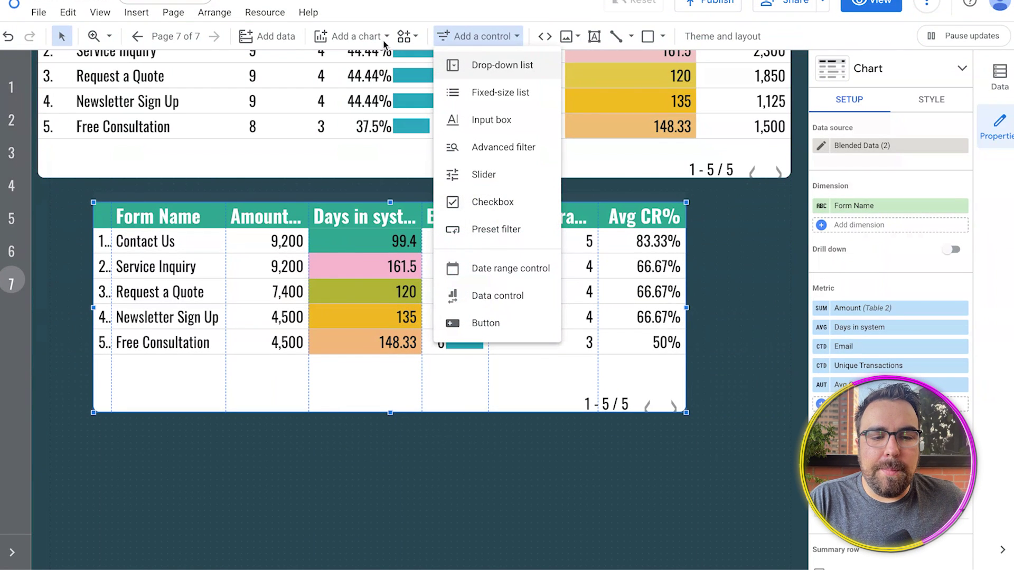
pyautogui.click(370, 38)
pyautogui.click(402, 80)
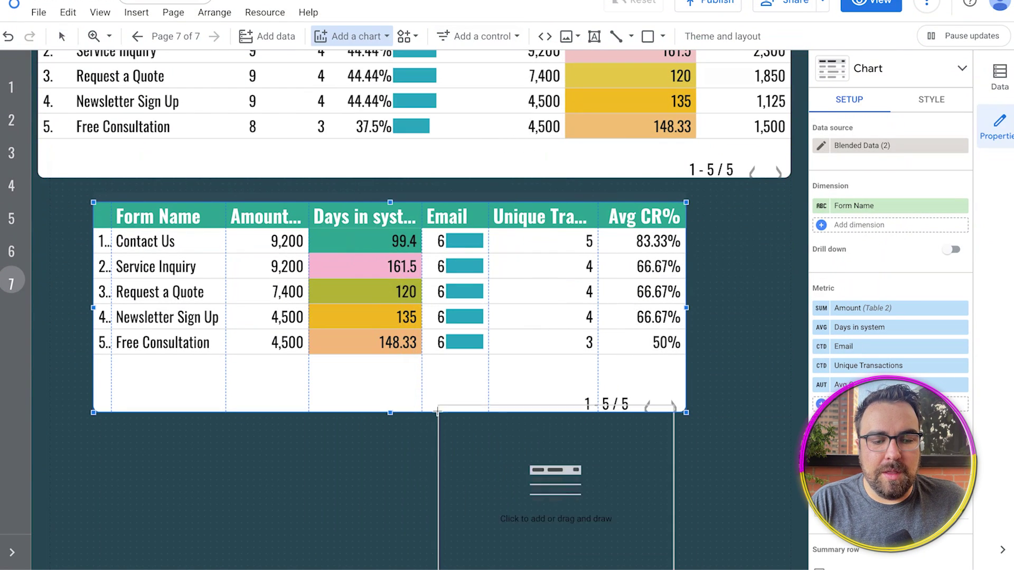
pyautogui.click(438, 419)
pyautogui.scroll(-2, 449, 502)
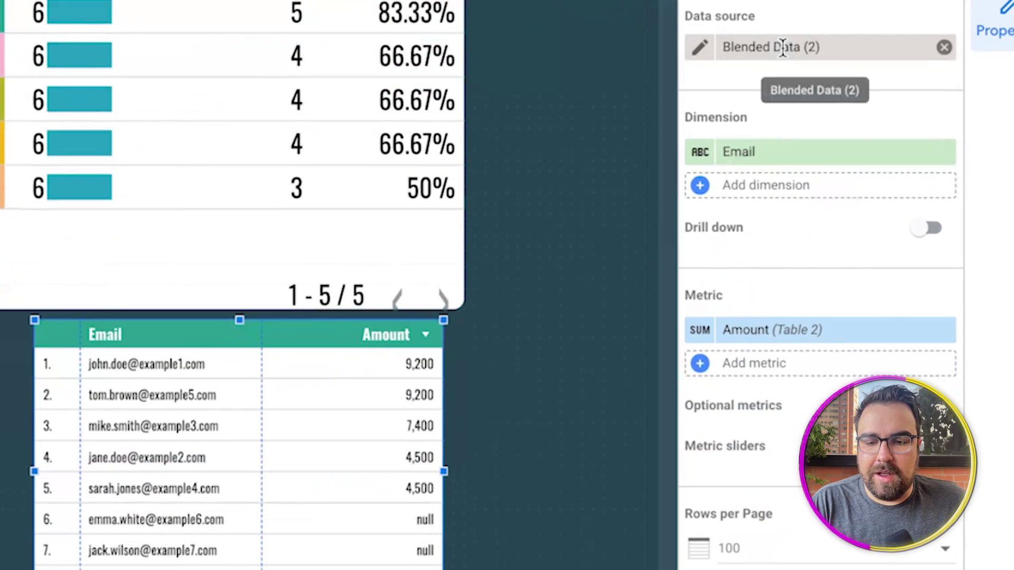
pyautogui.click(860, 128)
pyautogui.scroll(-4, 823, 235)
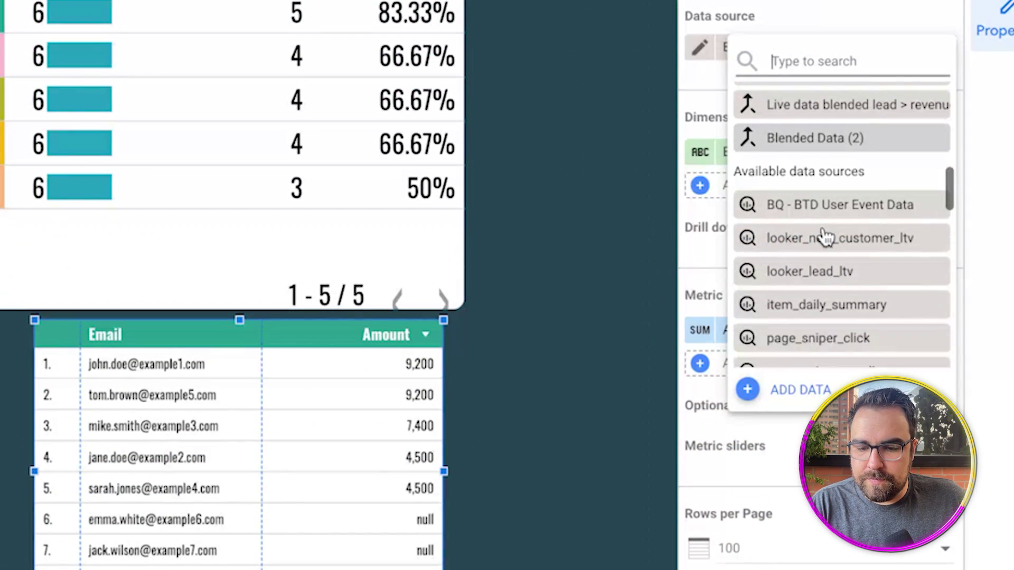
pyautogui.click(807, 40)
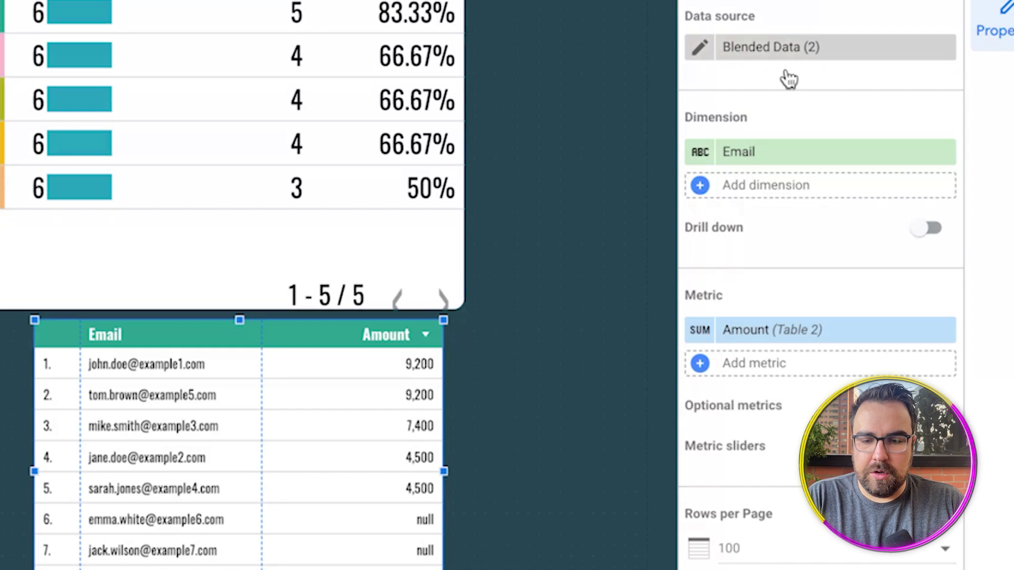
pyautogui.click(745, 59)
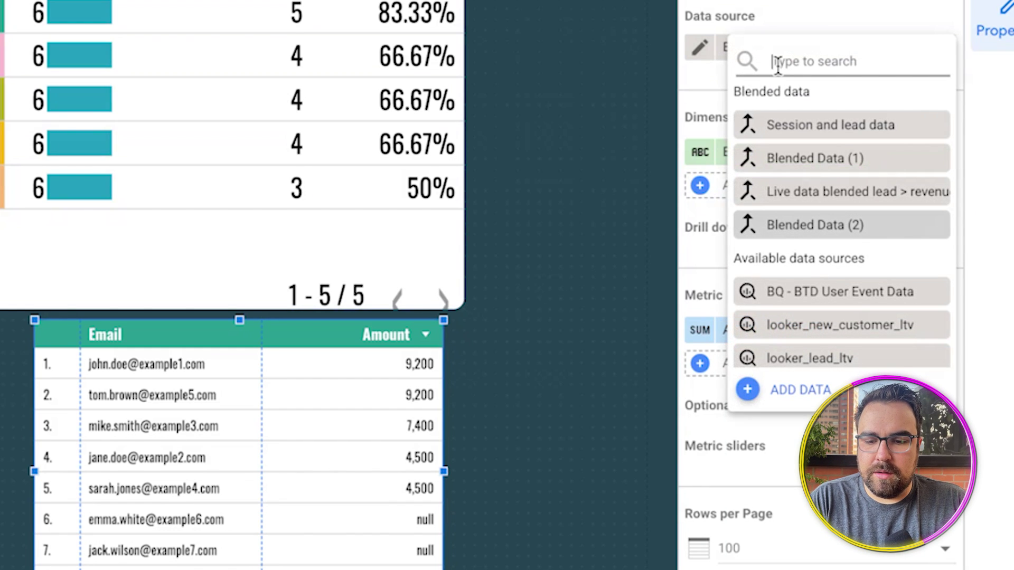
pyautogui.write('email')
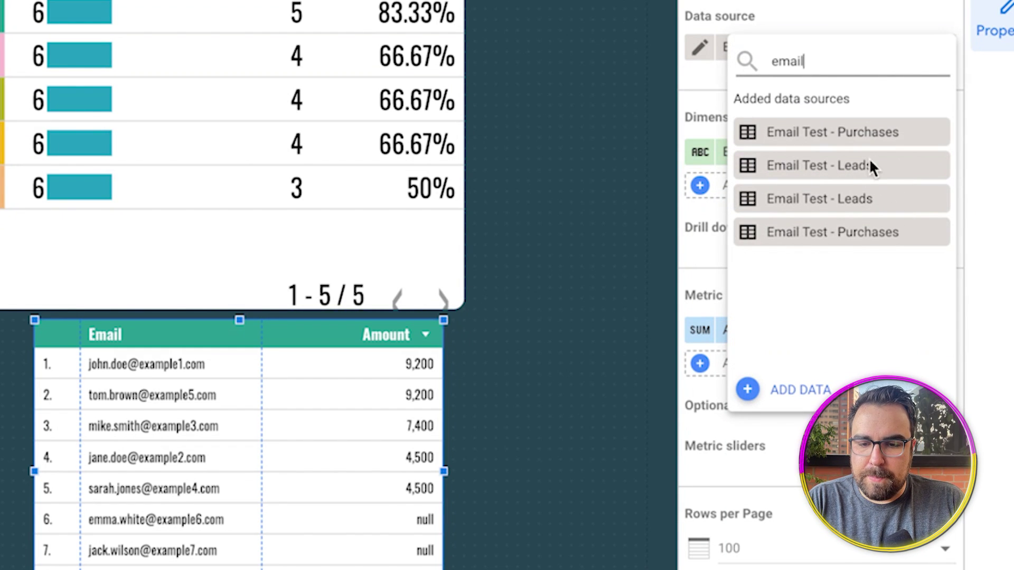
pyautogui.click(805, 138)
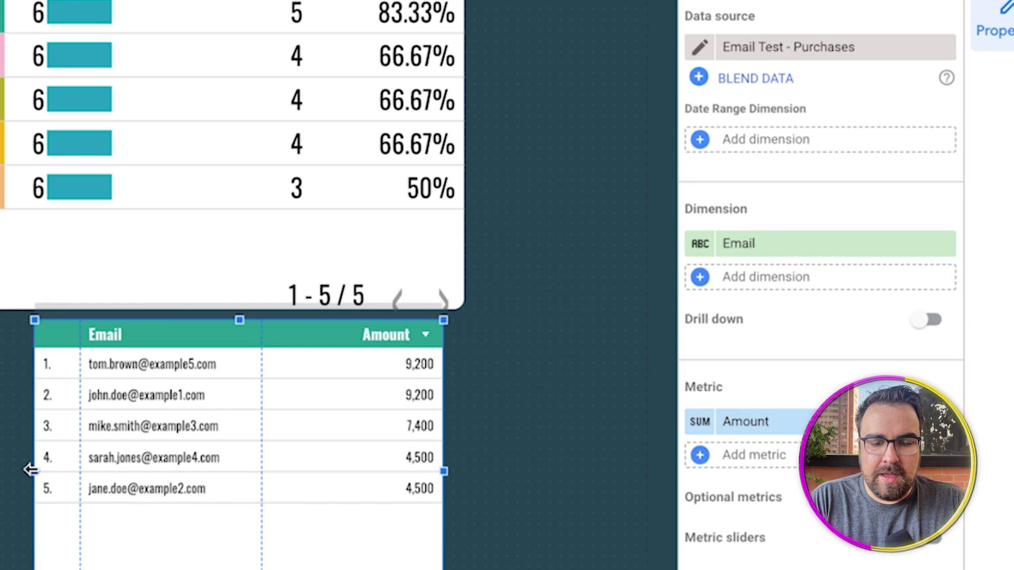
# Step: Add Product Name as a second dimension and widen the purchases table leftward
pyautogui.moveTo(31, 470); pyautogui.dragTo(0, 475)
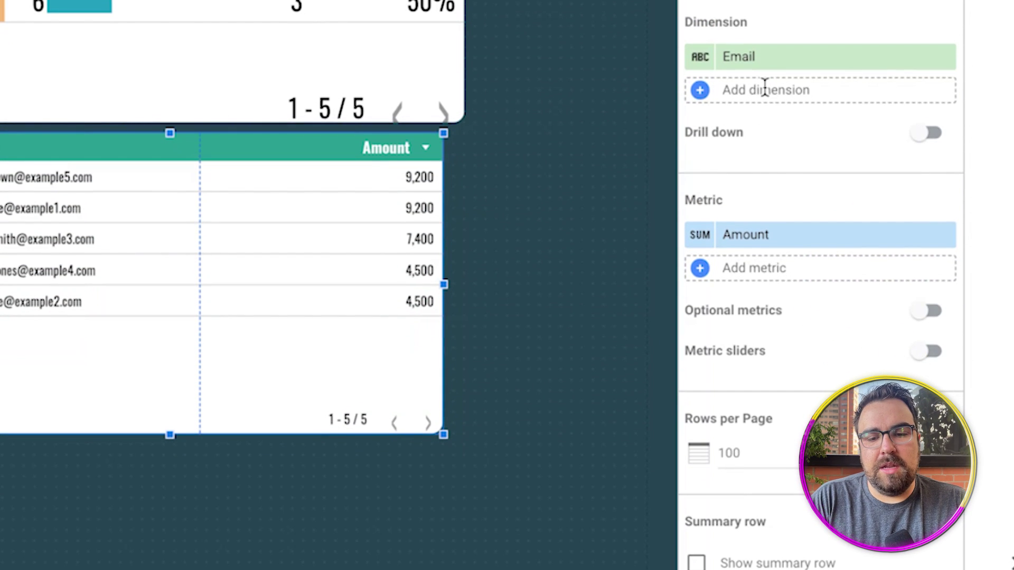
pyautogui.click(764, 90)
pyautogui.click(862, 237)
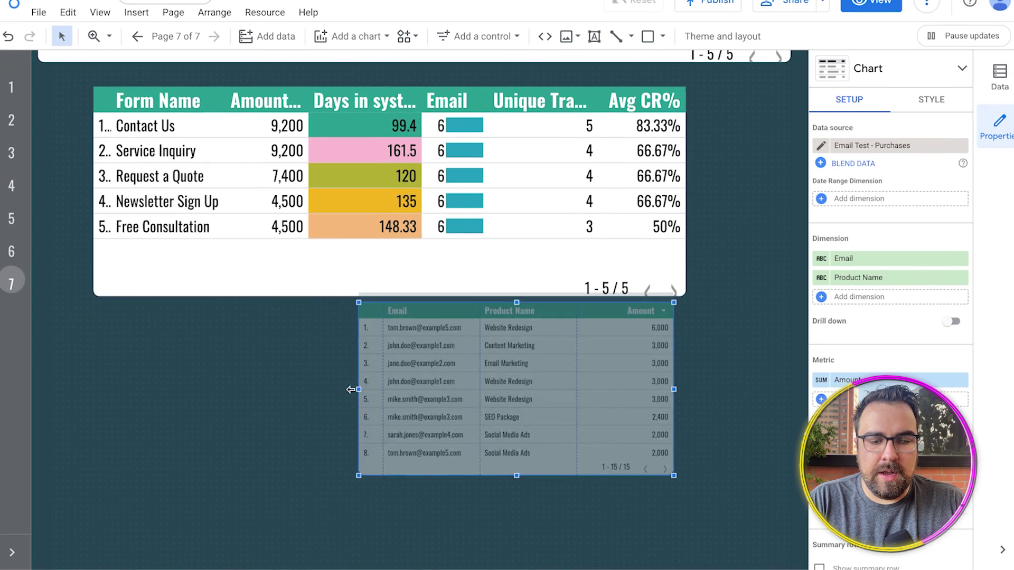
pyautogui.moveTo(351, 389); pyautogui.dragTo(296, 389)
# Step: Paste the form table's style onto the purchases table and test the Contact Us filter
pyautogui.click(391, 260)
pyautogui.click(418, 382)
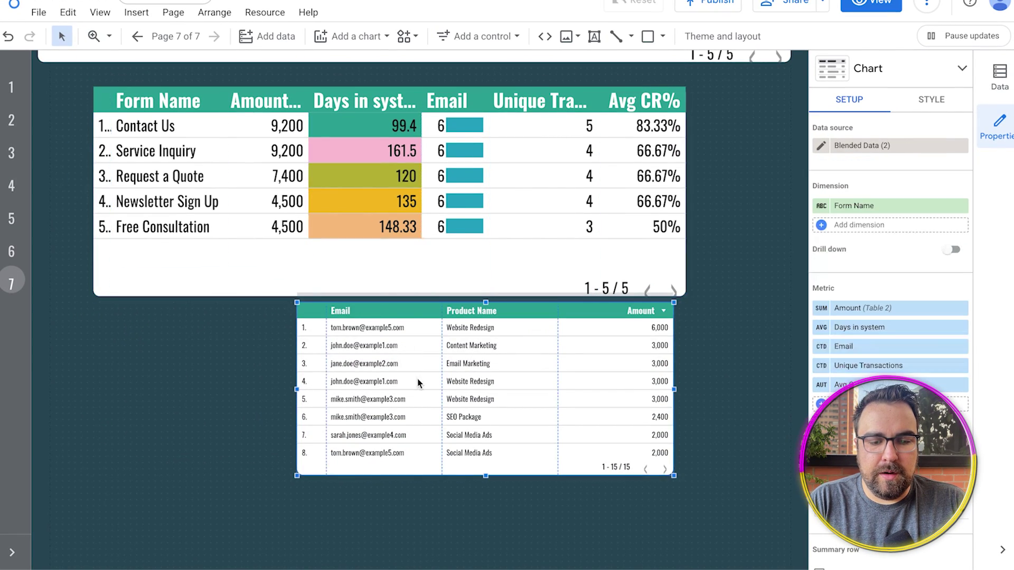
pyautogui.hotkey('ctrl', 'alt', 'v')
pyautogui.click(498, 200)
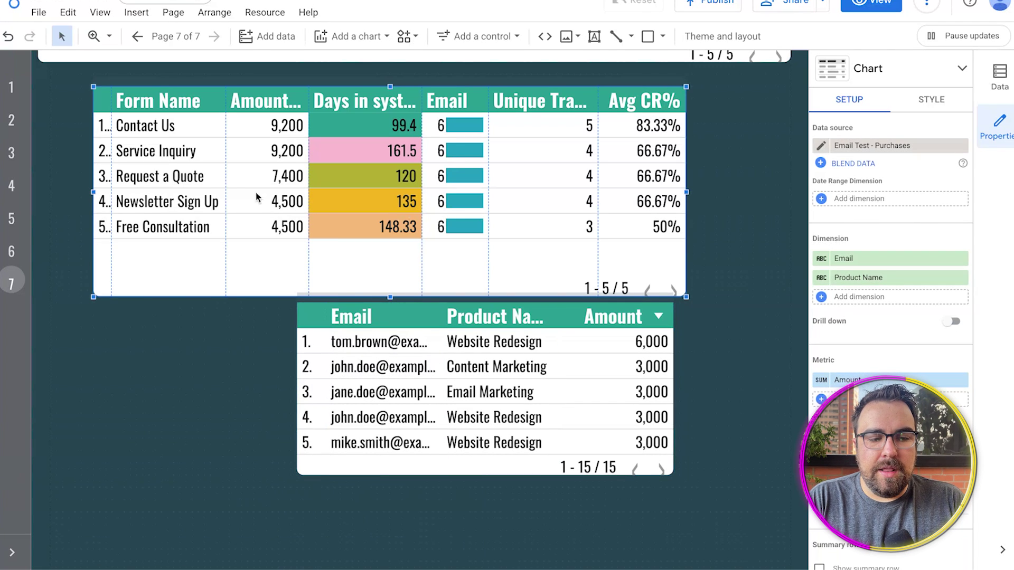
pyautogui.click(165, 128)
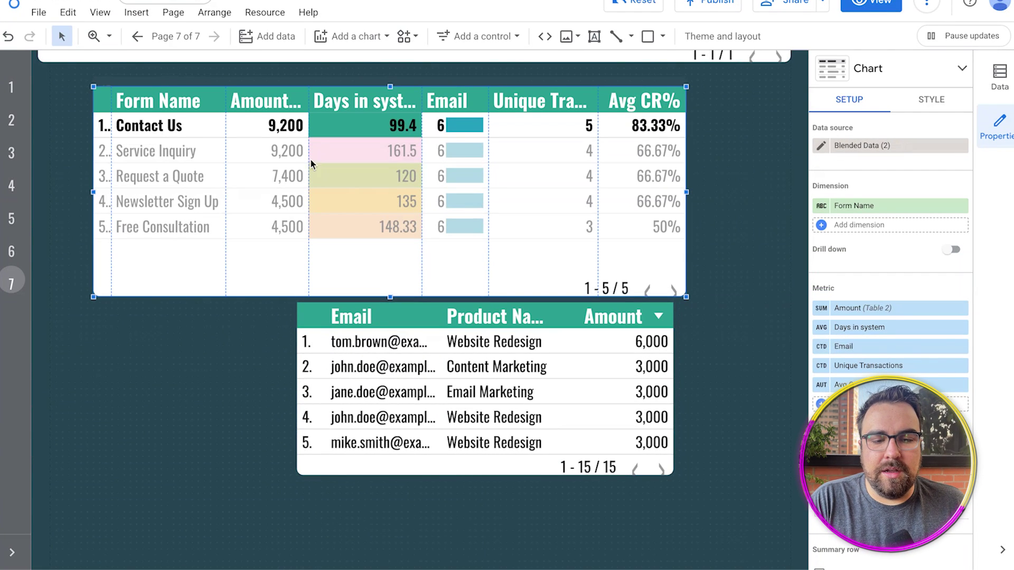
pyautogui.click(168, 132)
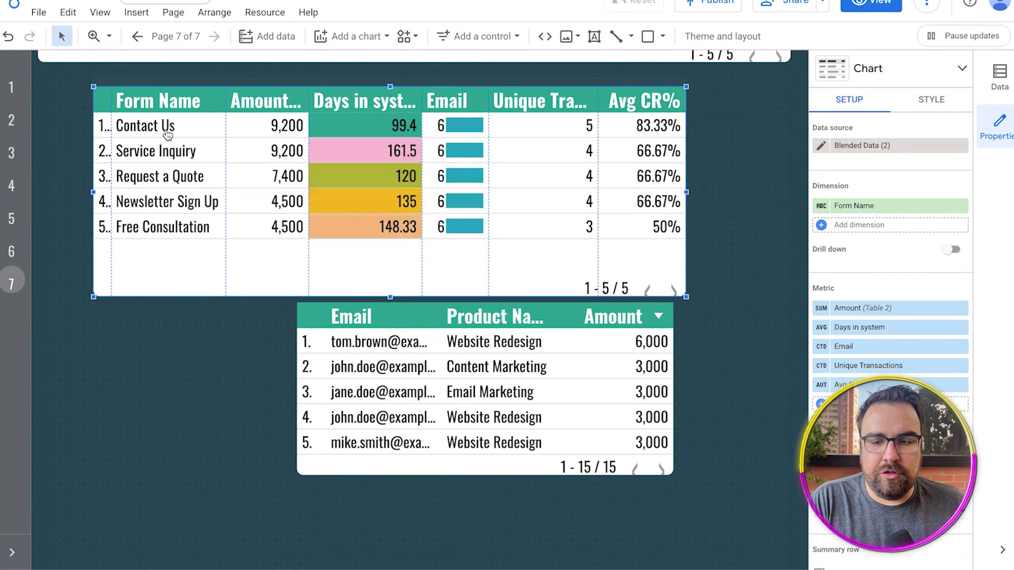
pyautogui.click(664, 473)
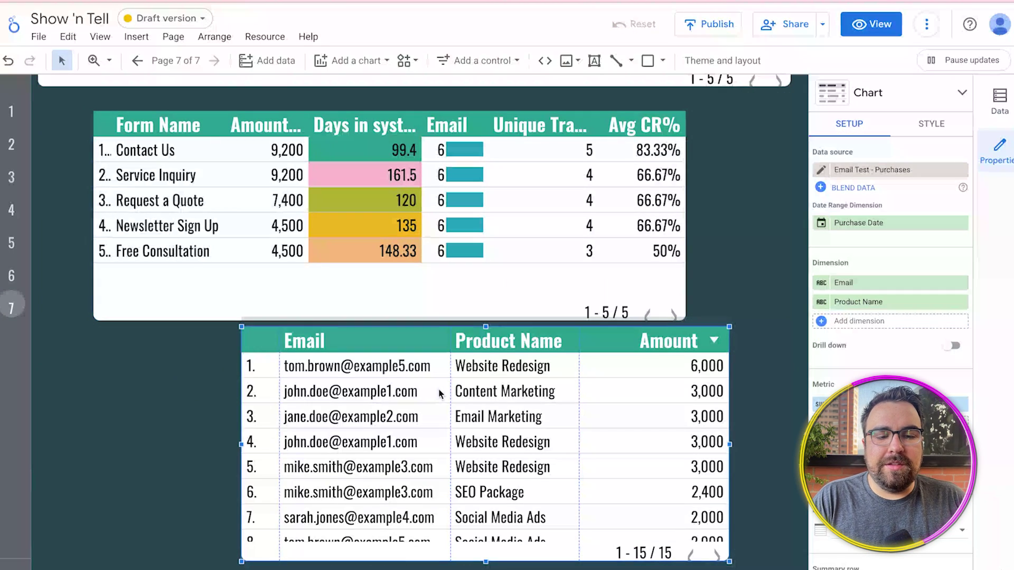
# Step: Test cross-filtering on the top purchase row, clear it, and widen the purchases table leftward
pyautogui.click(707, 366)
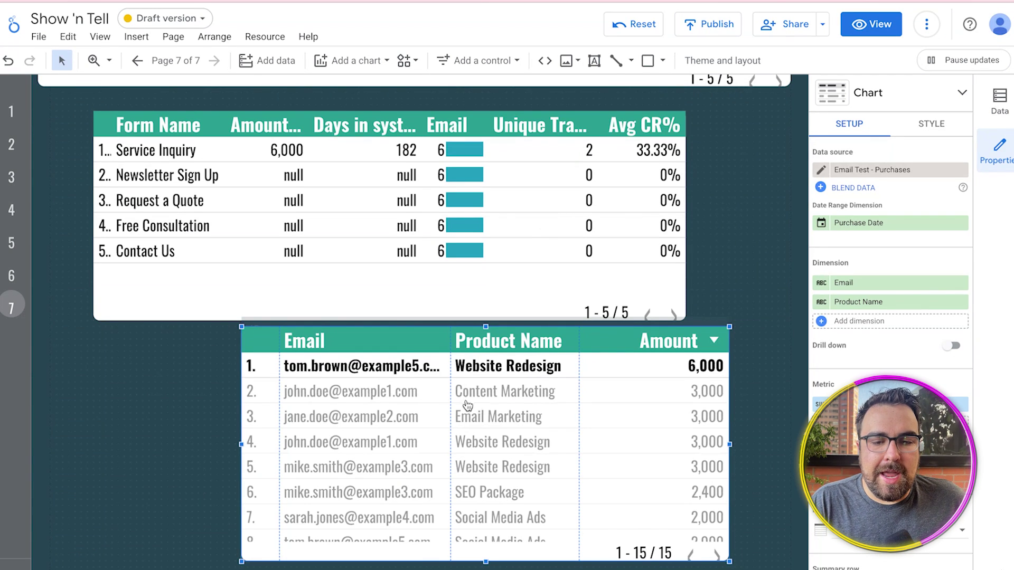
pyautogui.click(524, 370)
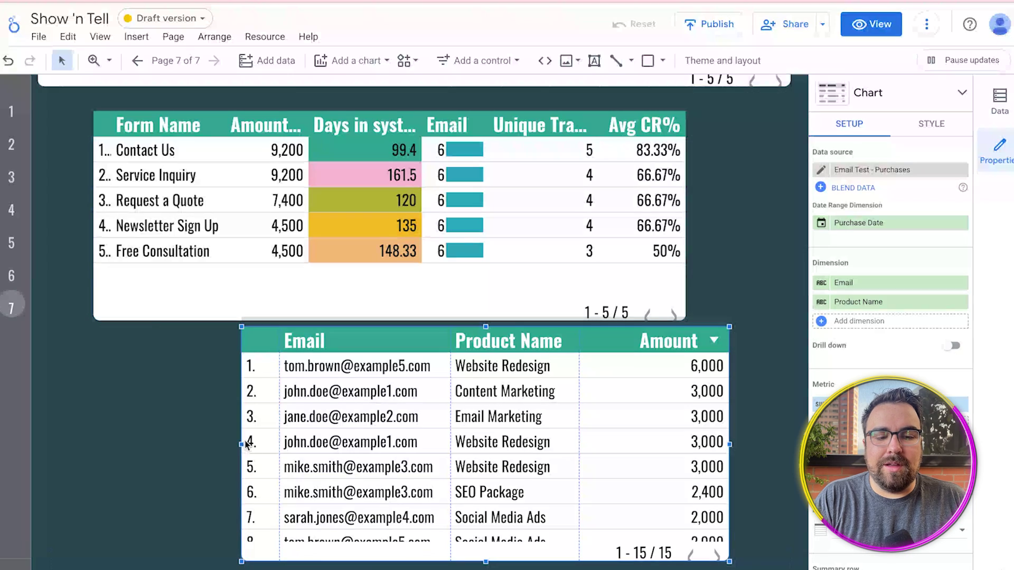
pyautogui.moveTo(241, 444); pyautogui.dragTo(174, 443)
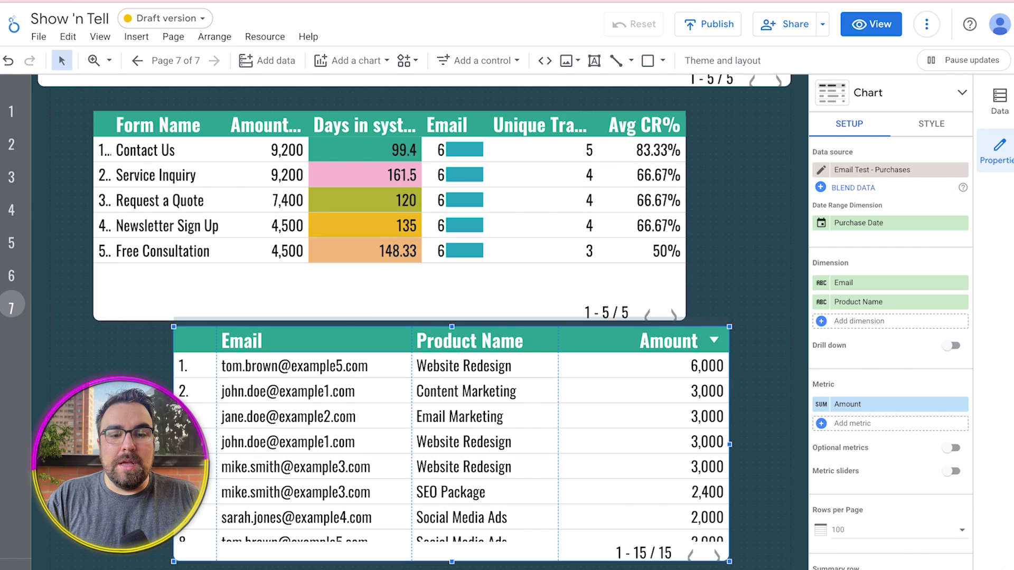
# Step: Preview the report in view mode, filter the form table by the Email Marketing purchase row, then clear it
pyautogui.click(897, 31)
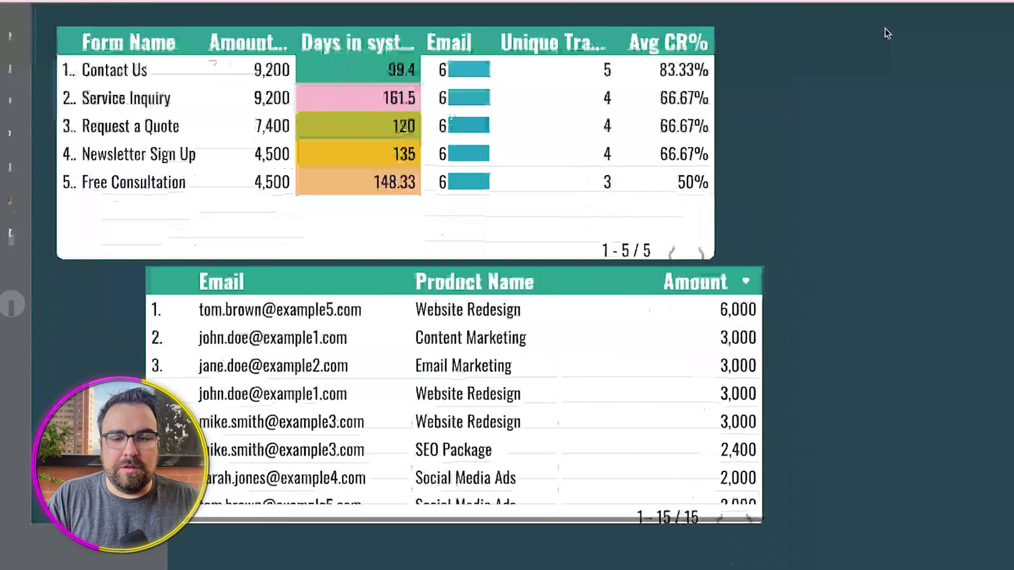
pyautogui.scroll(5, 740, 236)
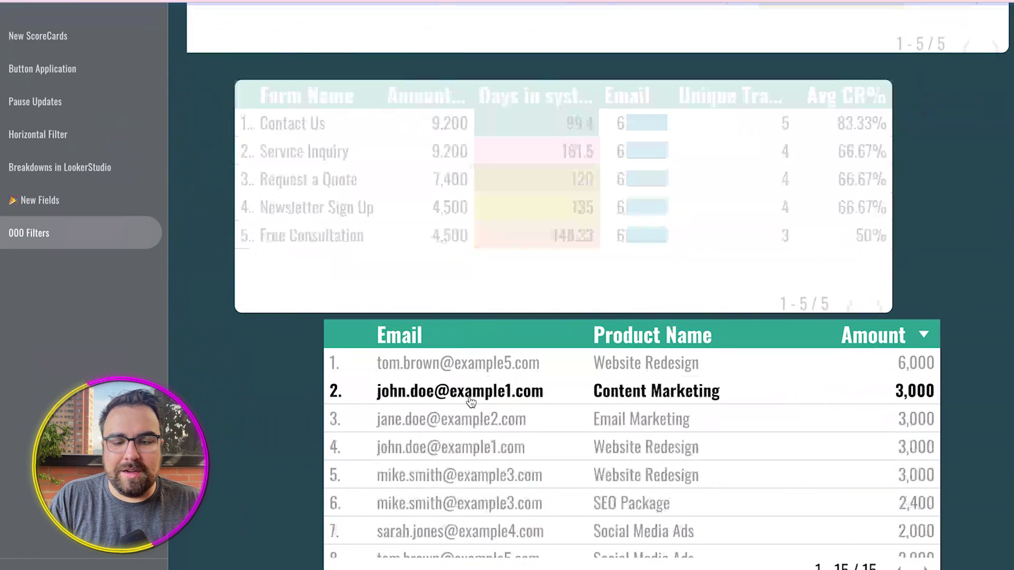
pyautogui.click(478, 431)
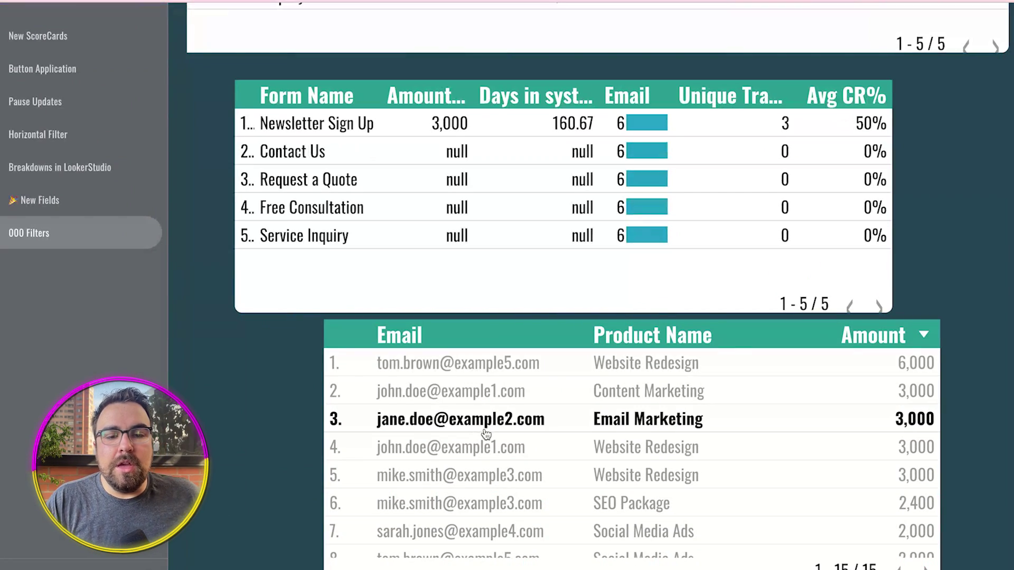
pyautogui.click(486, 417)
pyautogui.scroll(5, 486, 415)
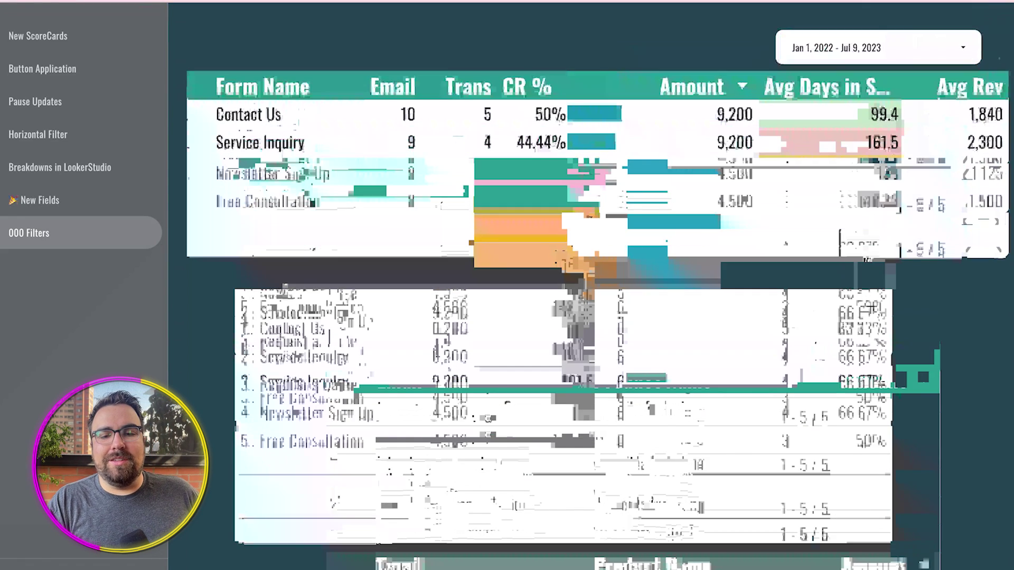